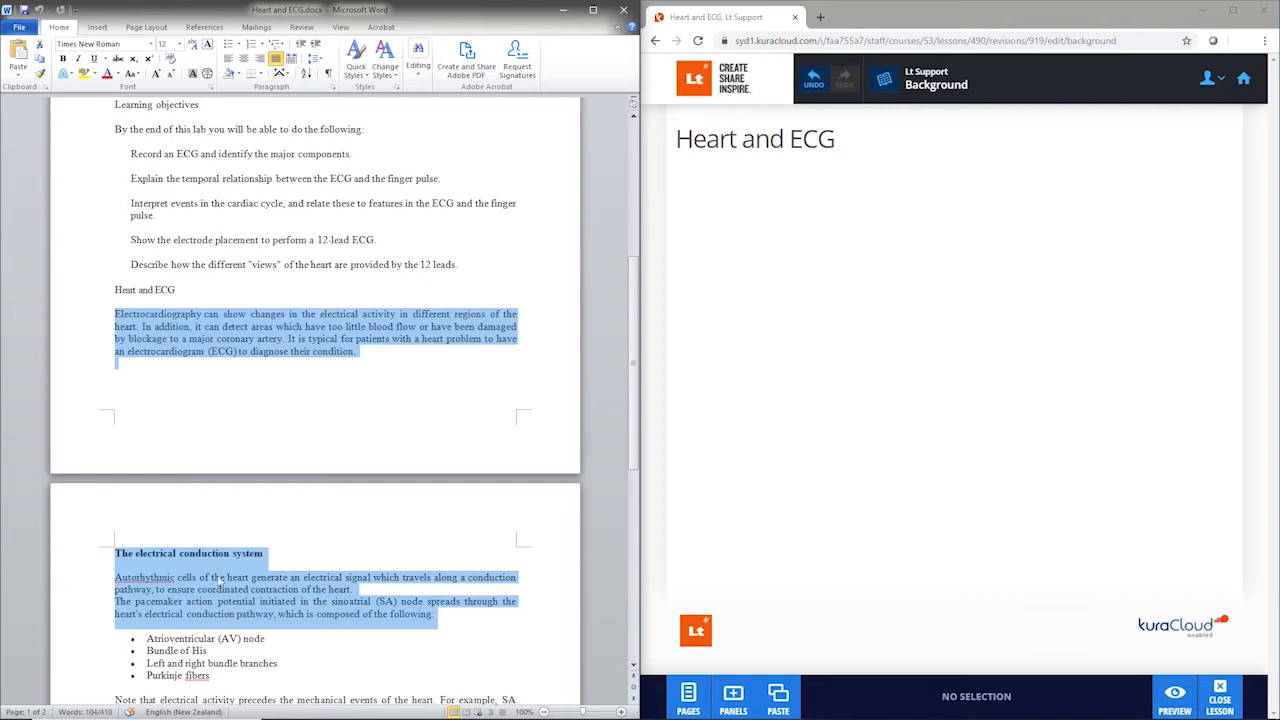
Step: Add the selected Word text to the Background page under Heart and ECG, with "The electrical conduction system" in bold
double_click(783, 213)
drag(676, 240, 830, 240)
click(678, 331)
click(820, 417)
Step: Strip the bullets from the four conduction-pathway items in Word and add them below the Background text as a bulleted list
scroll(320, 450, down, 3)
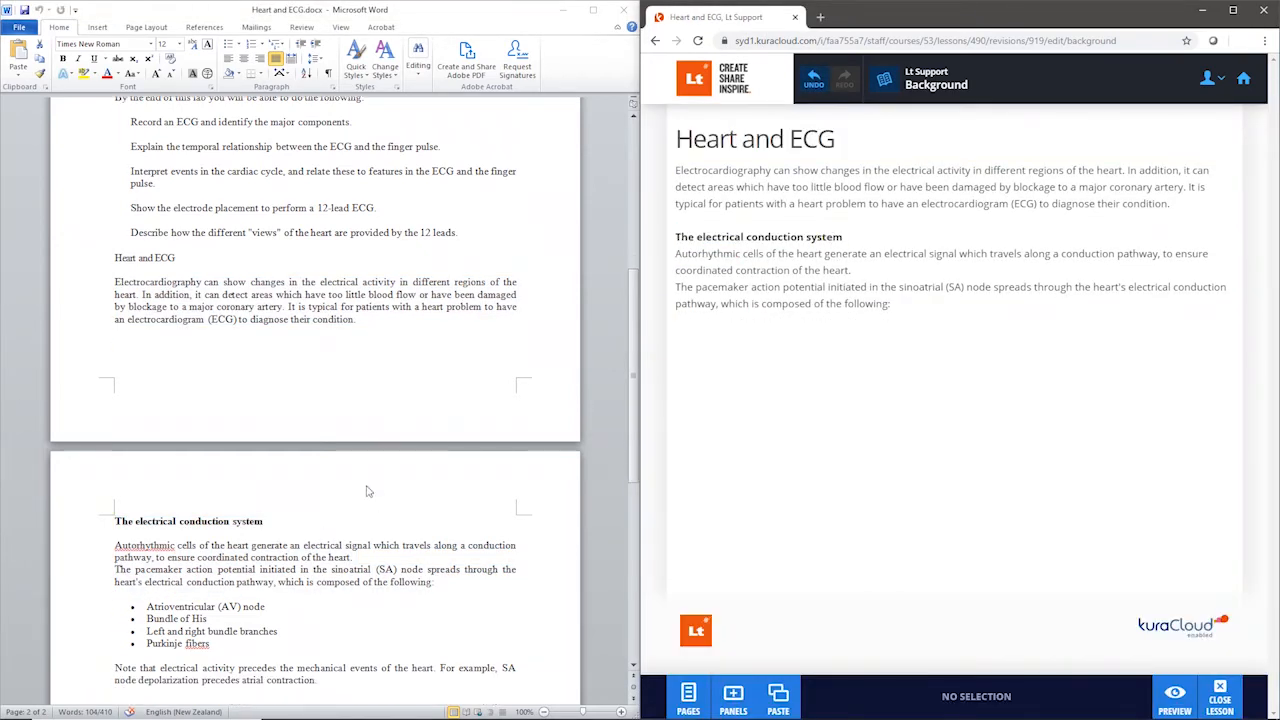
drag(212, 548, 138, 522)
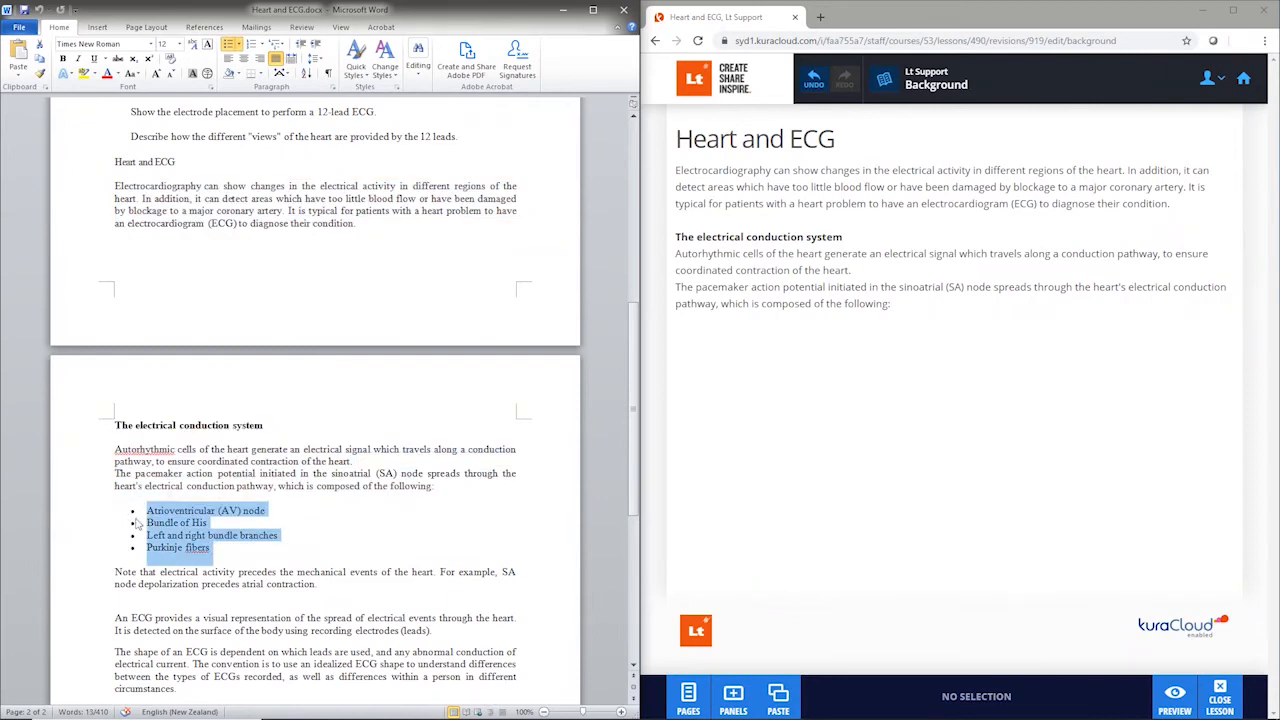
click(229, 45)
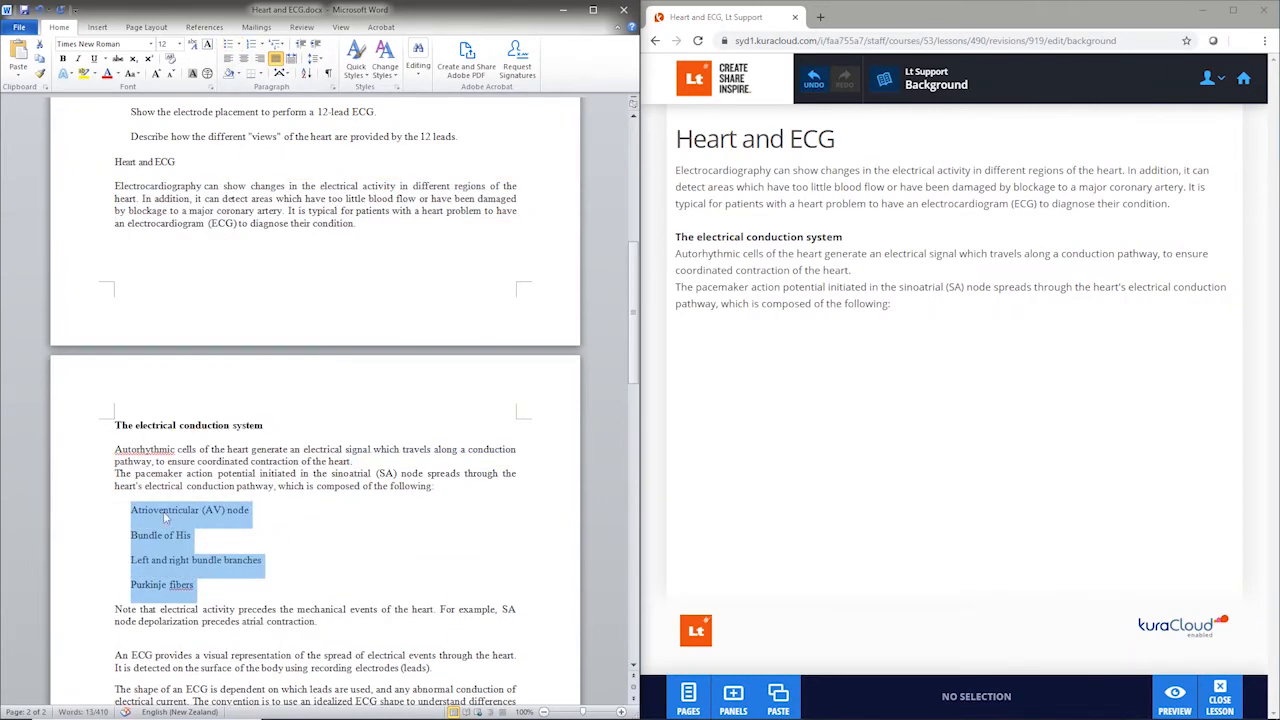
drag(165, 518, 795, 334)
double_click(773, 362)
drag(752, 379, 676, 329)
click(878, 409)
click(911, 496)
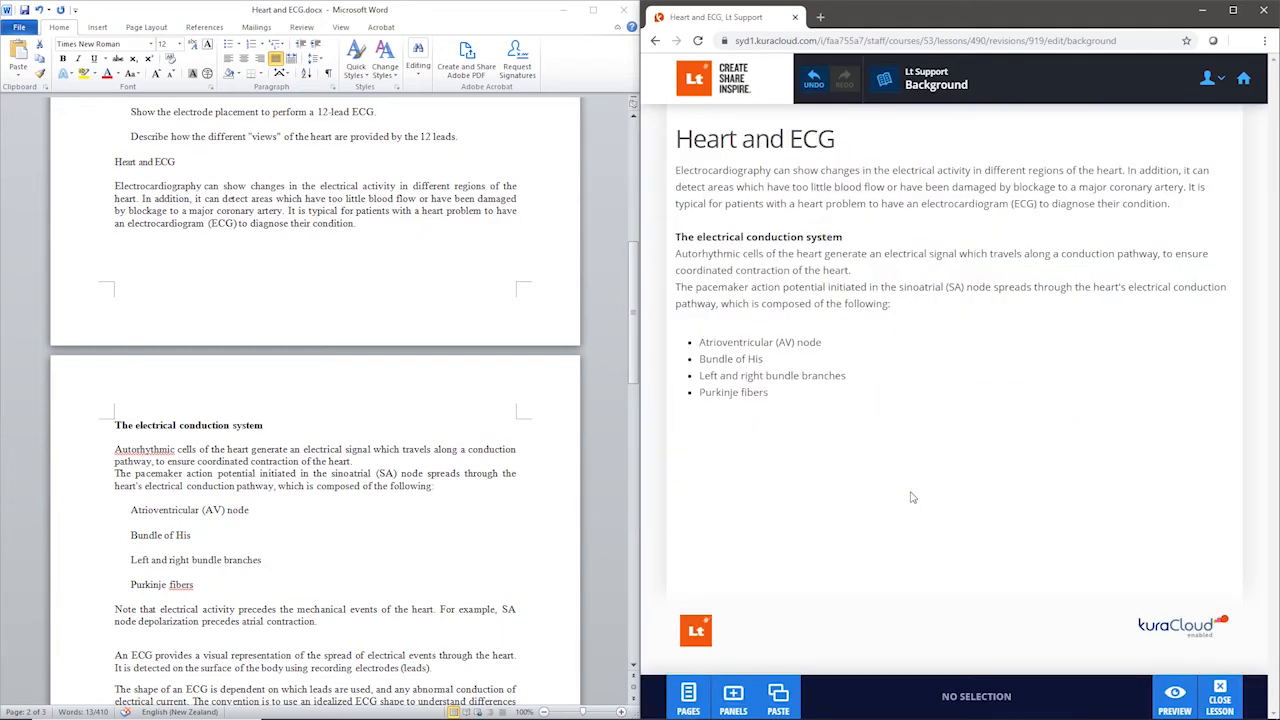
Step: Add the Word paragraph beginning "Note that electrical activity precedes the mechanical events" below the bulleted list on the Background page
scroll(341, 585, down, 6)
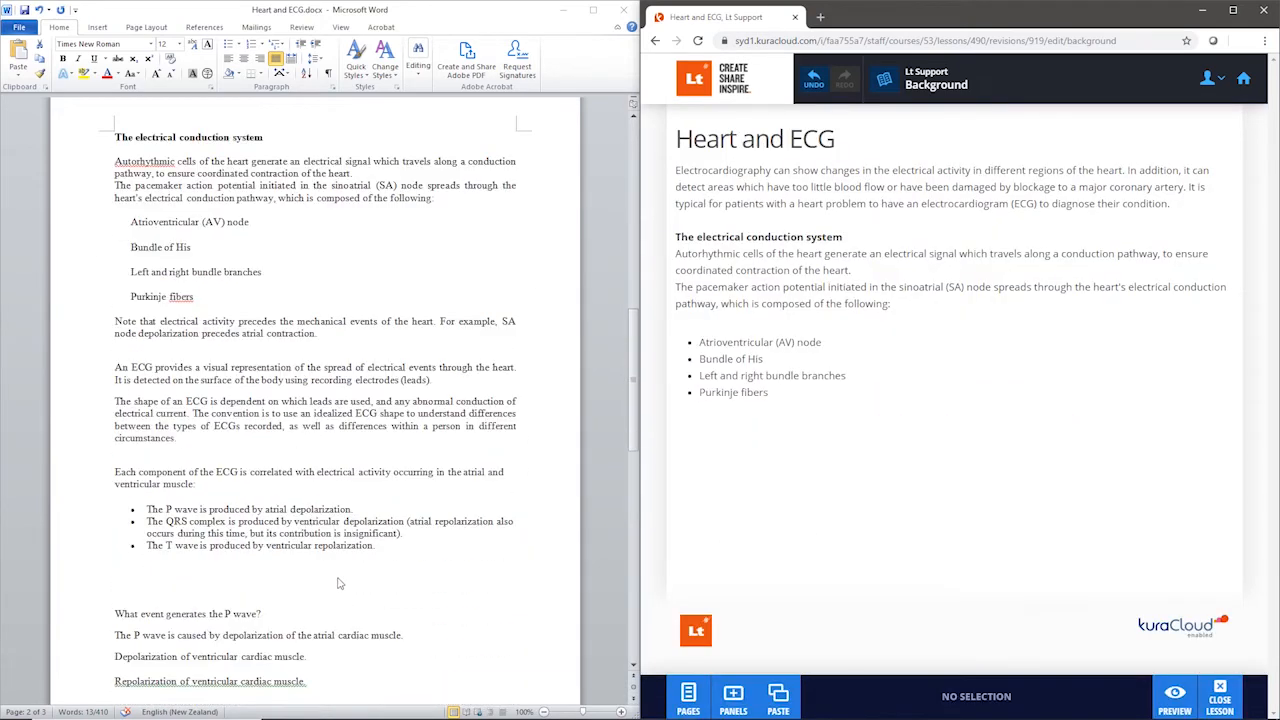
double_click(118, 323)
drag(116, 323, 805, 428)
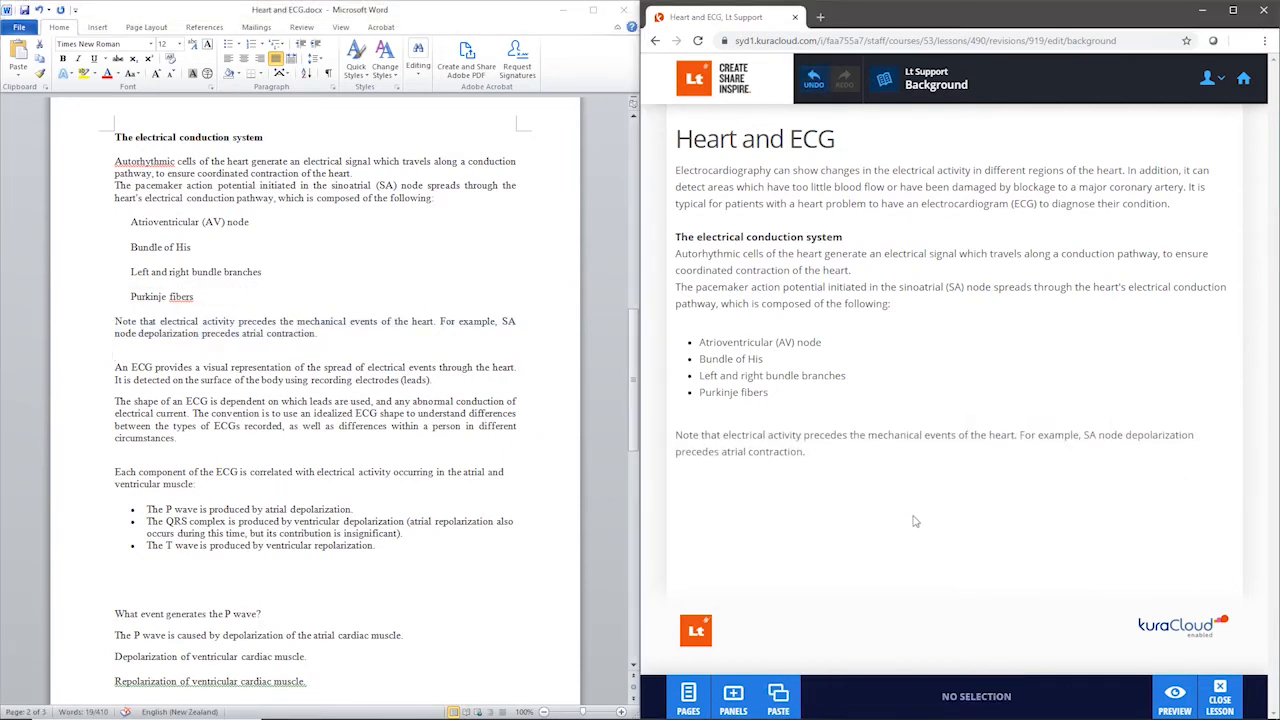
Step: Return to the Introduction page and insert a popup on the word "ECG" in the opening paragraph
click(884, 87)
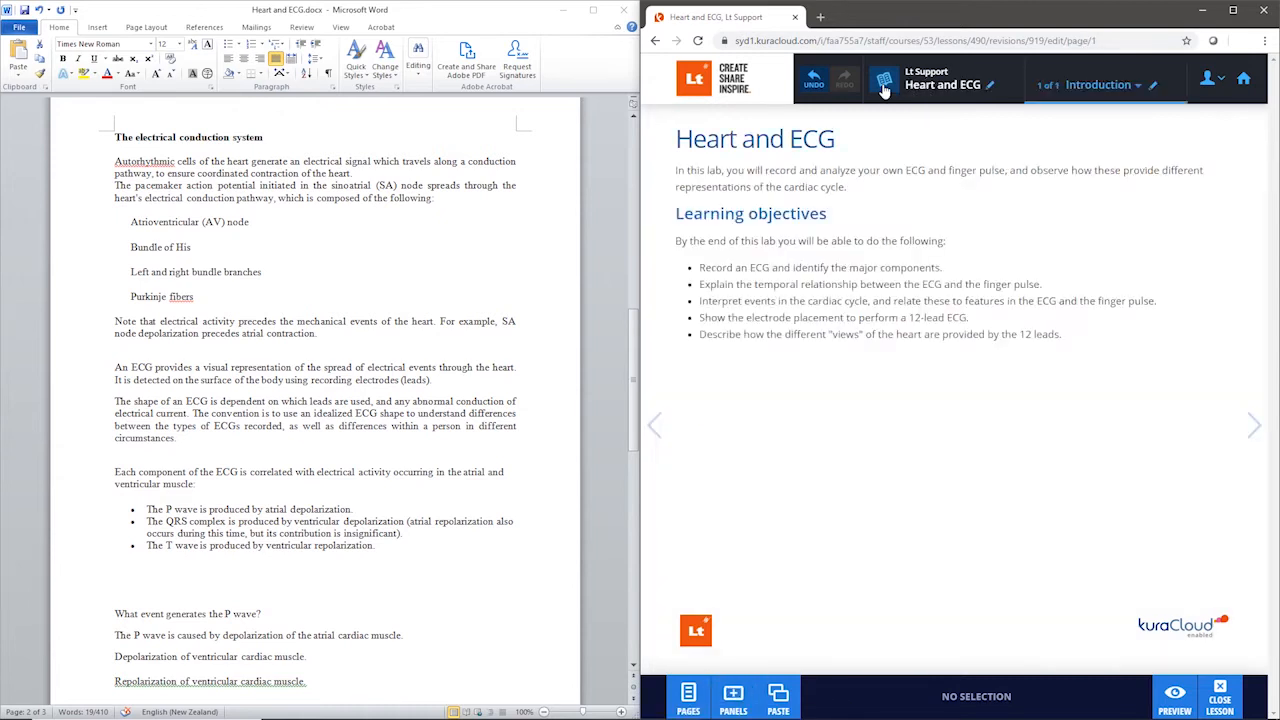
click(921, 170)
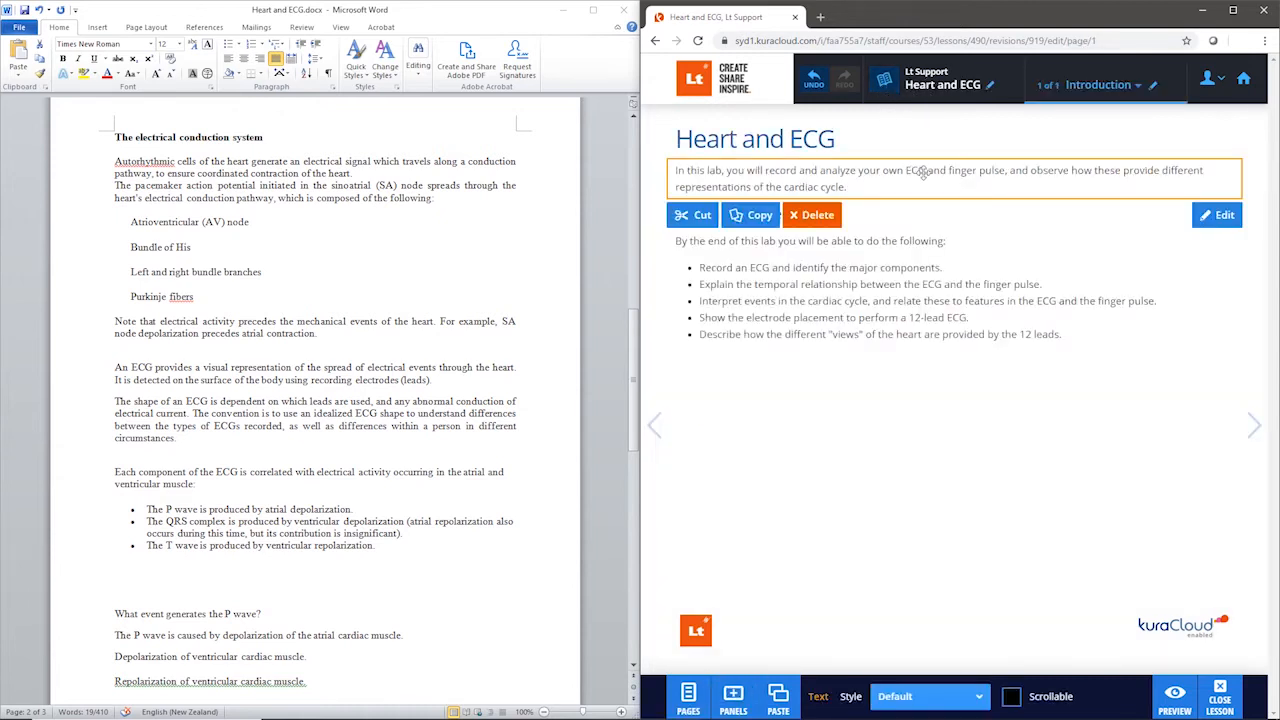
click(925, 172)
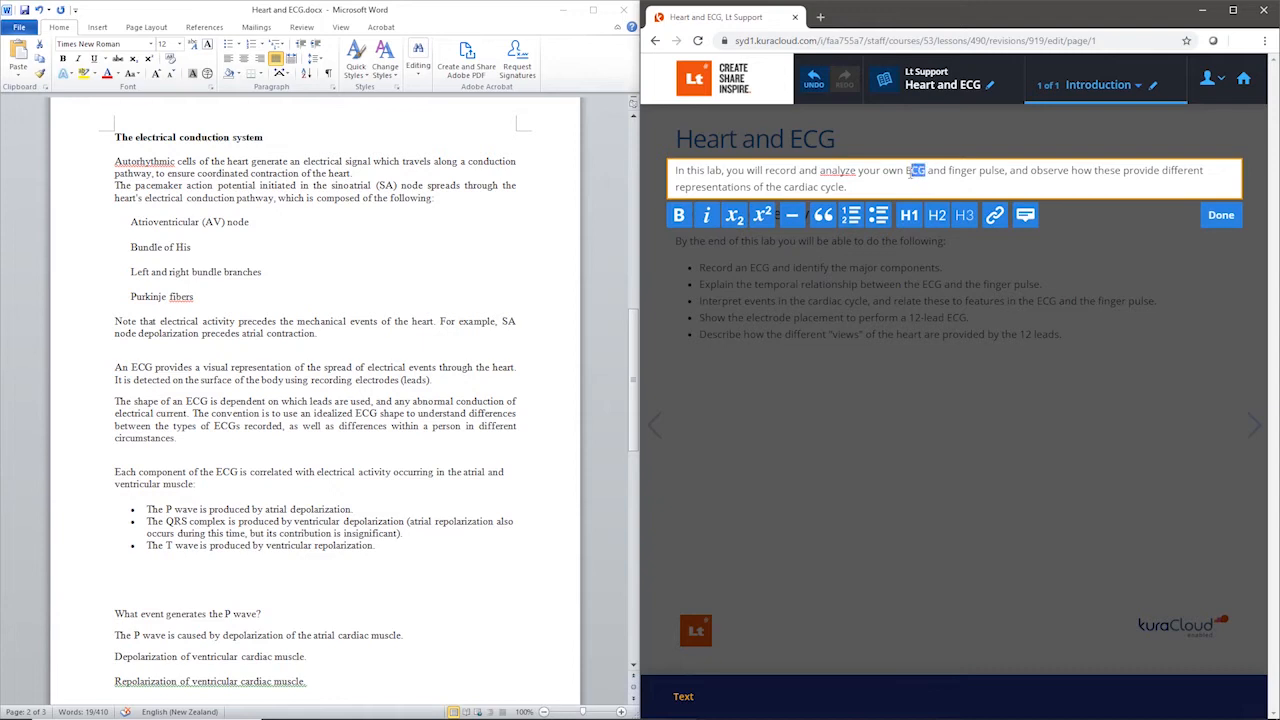
click(1024, 217)
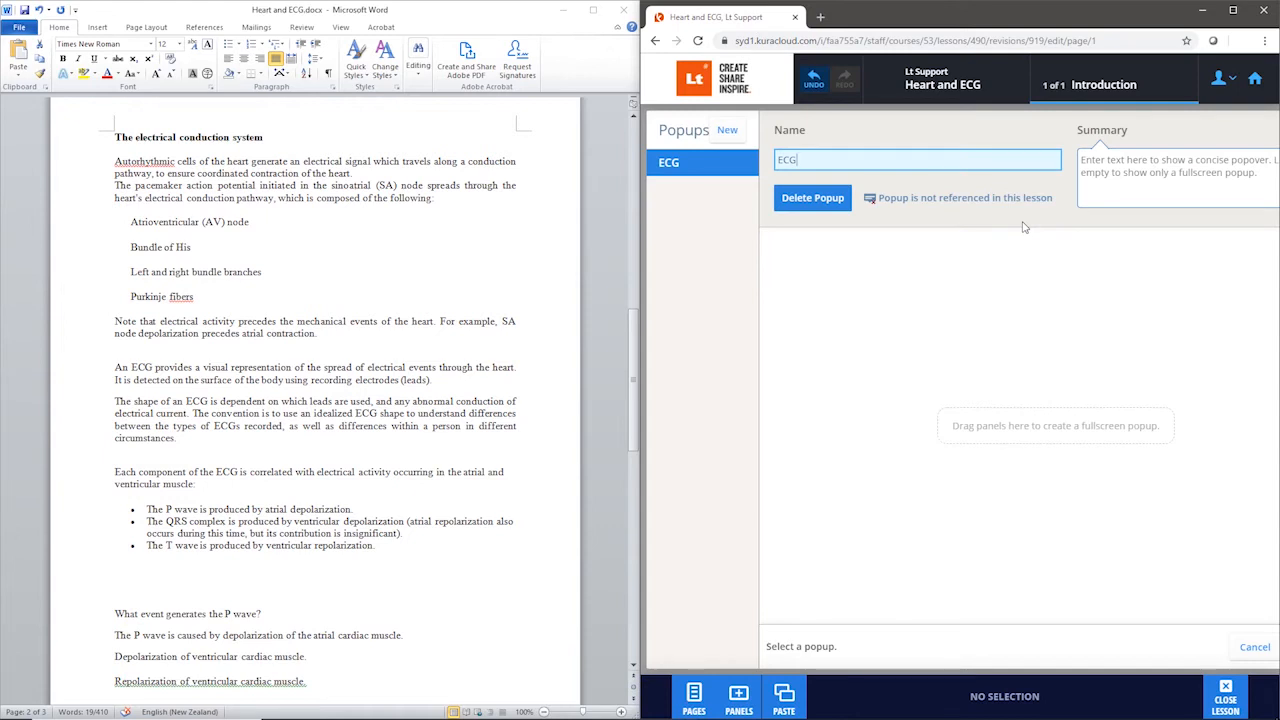
Step: Copy the Word paragraph beginning "An ECG provides a visual representation" into the ECG popup's summary
click(319, 377)
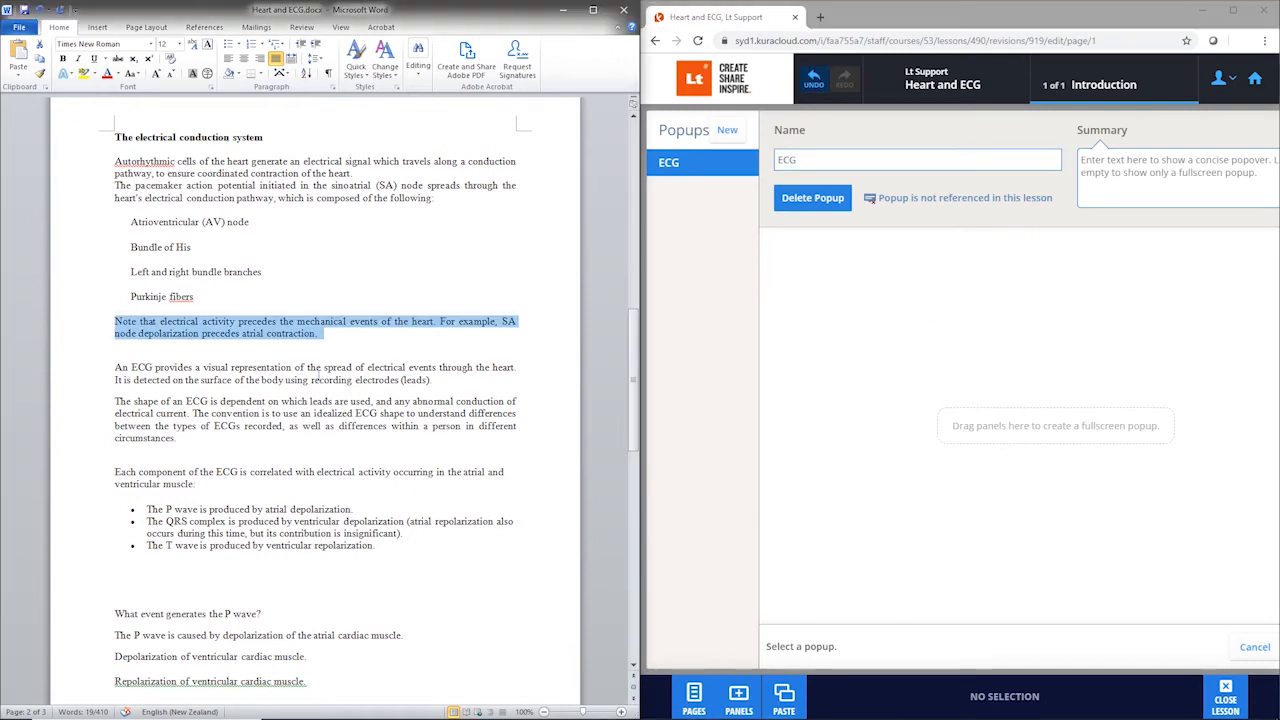
drag(111, 366, 434, 382)
key(super+c)
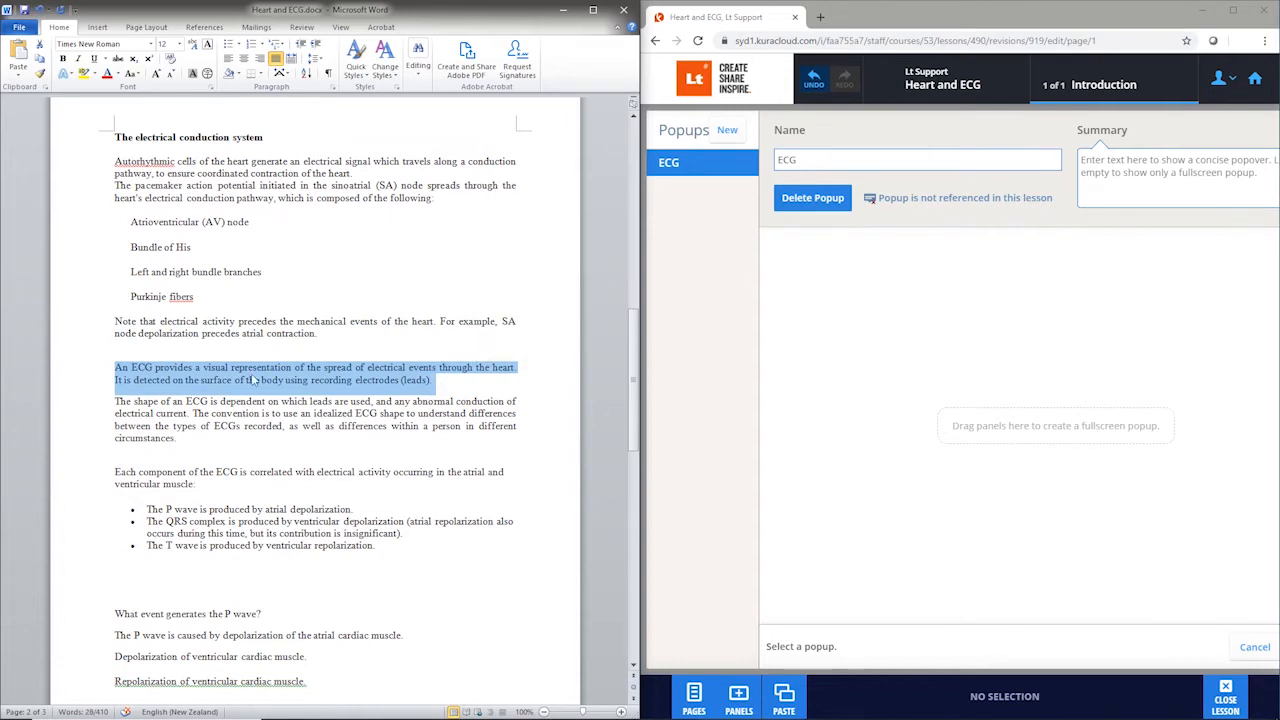
right_click(216, 381)
click(232, 397)
click(1090, 160)
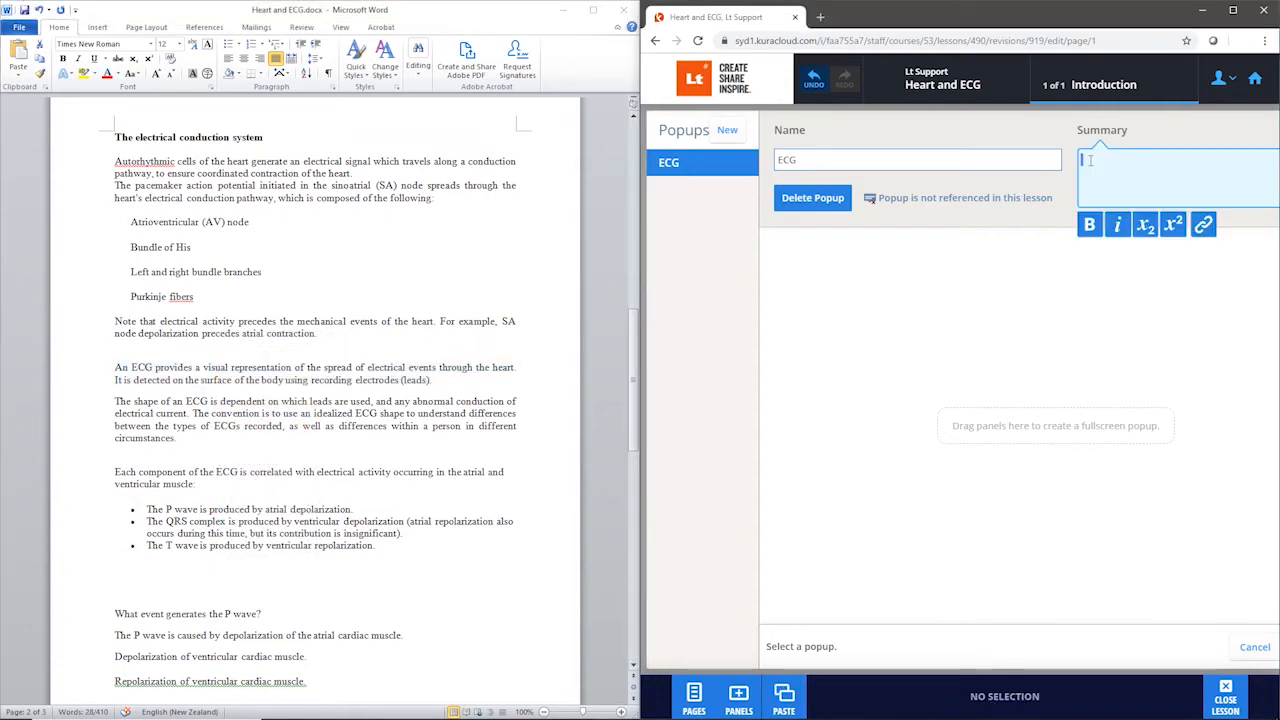
right_click(1090, 160)
click(1110, 266)
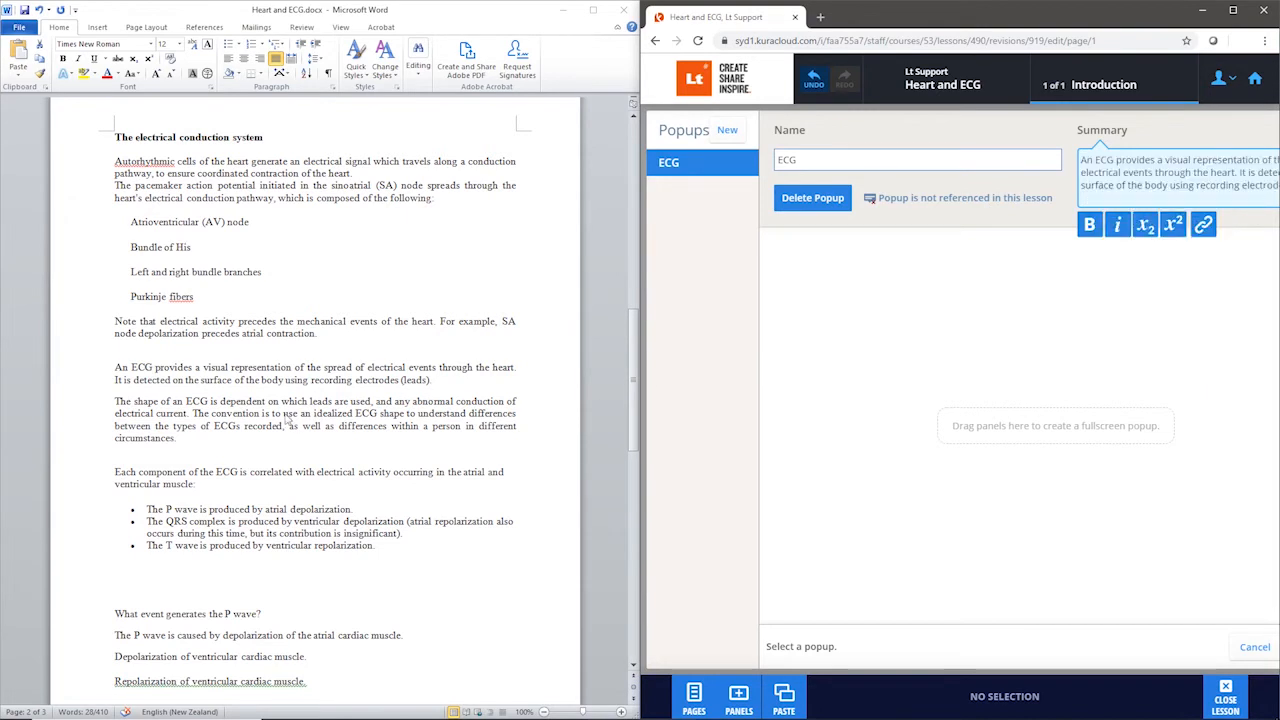
Step: Add the Word paragraphs on the shape of an ECG and its components to the fullscreen area of the popup
click(288, 414)
click(144, 415)
drag(114, 401, 231, 482)
drag(200, 426, 772, 324)
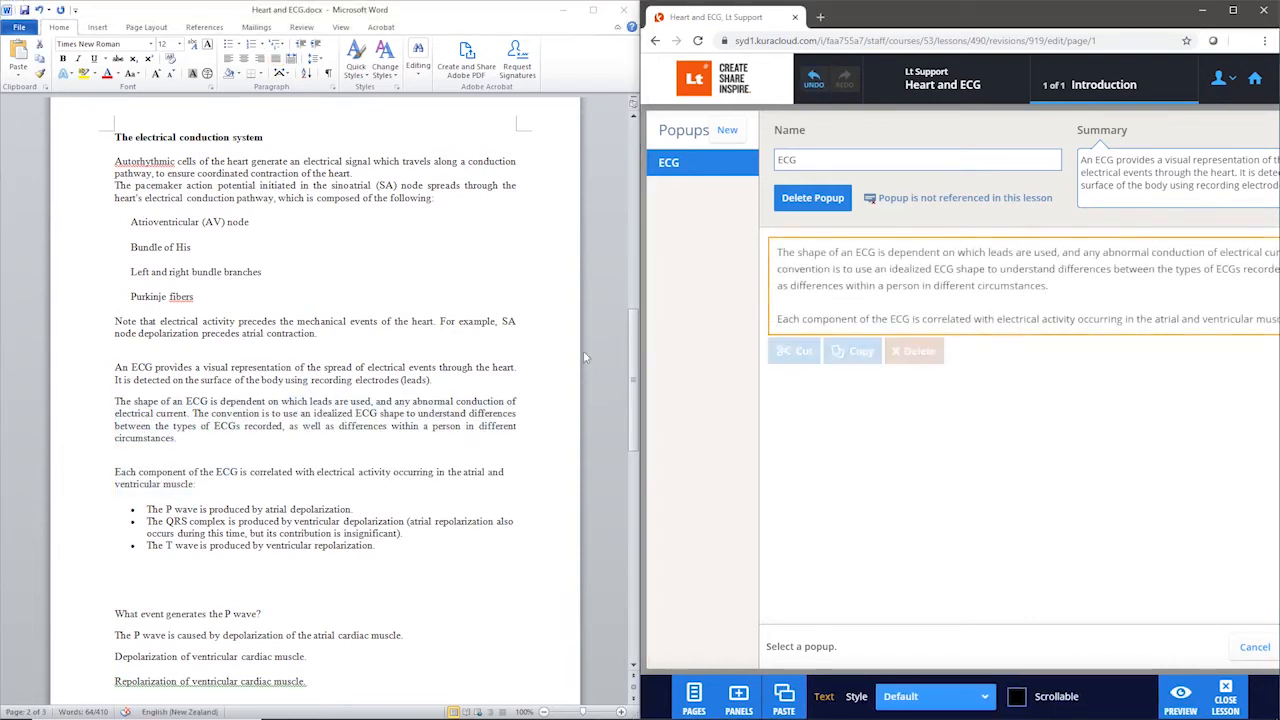
Step: Strip the bullets from the P wave, QRS complex and T wave items in Word and add them to the popup as a bulleted list
drag(141, 510, 378, 556)
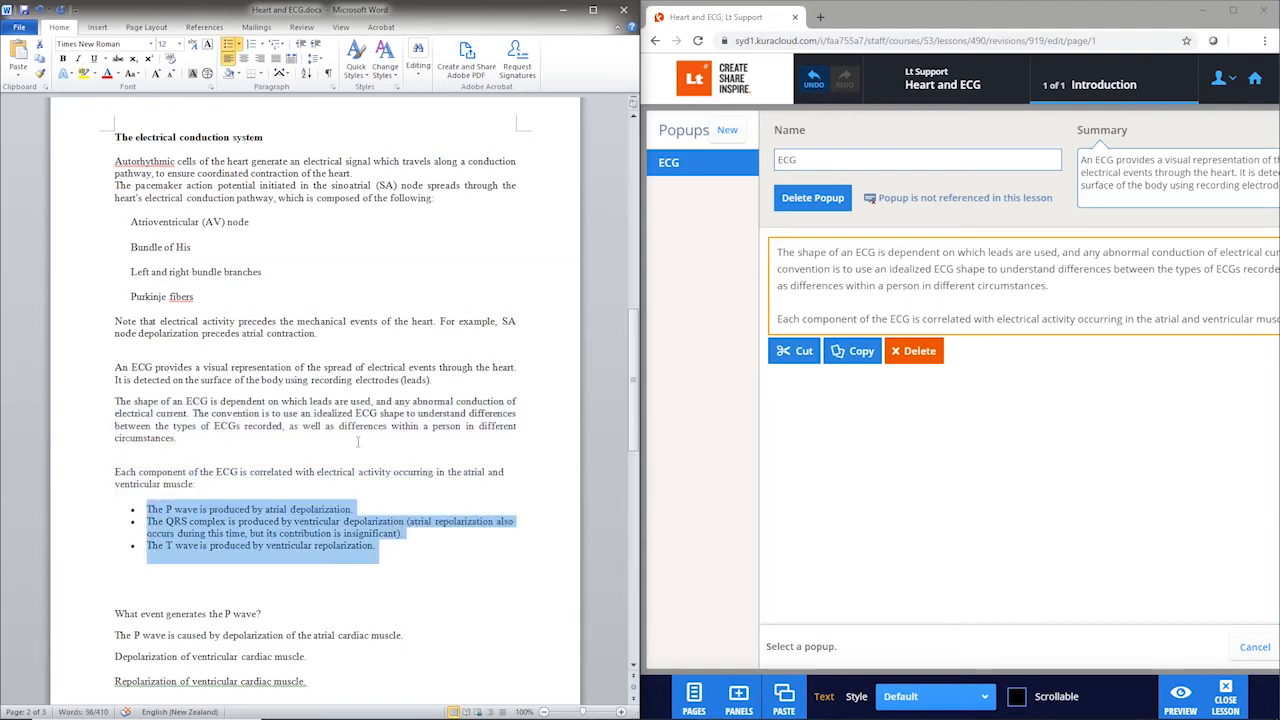
click(229, 45)
drag(245, 540, 815, 404)
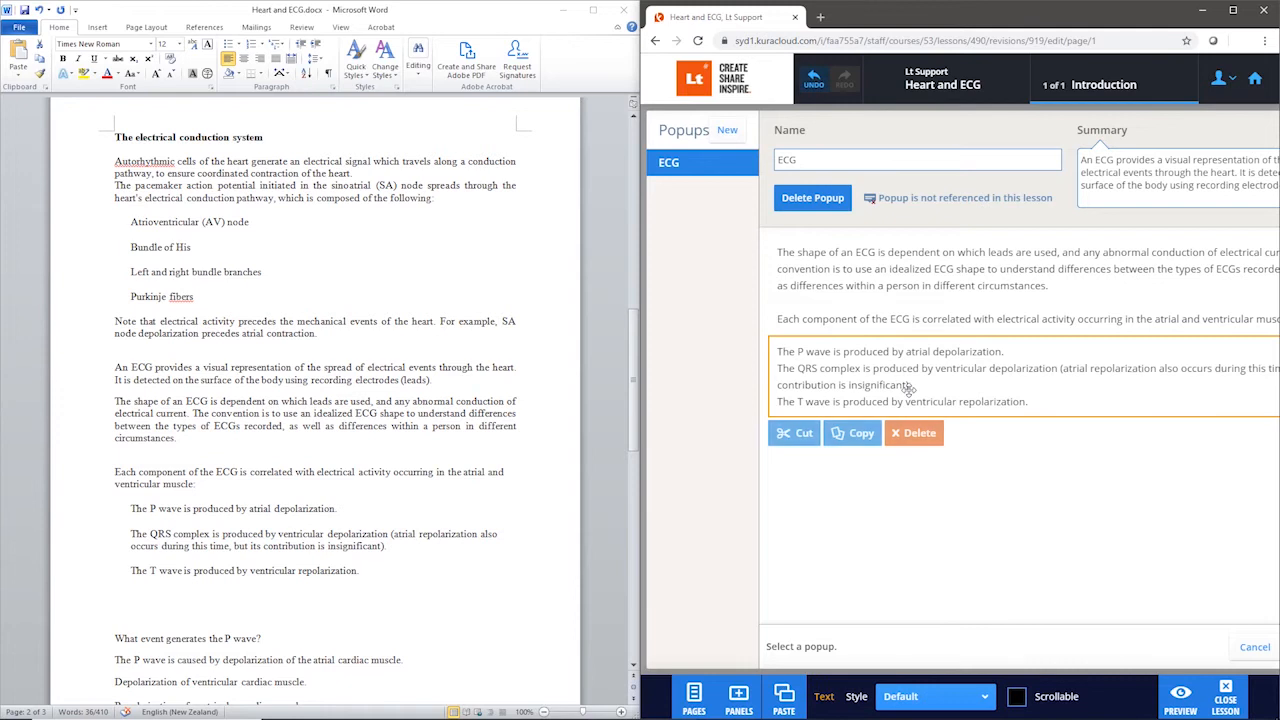
click(986, 397)
drag(1047, 397, 752, 340)
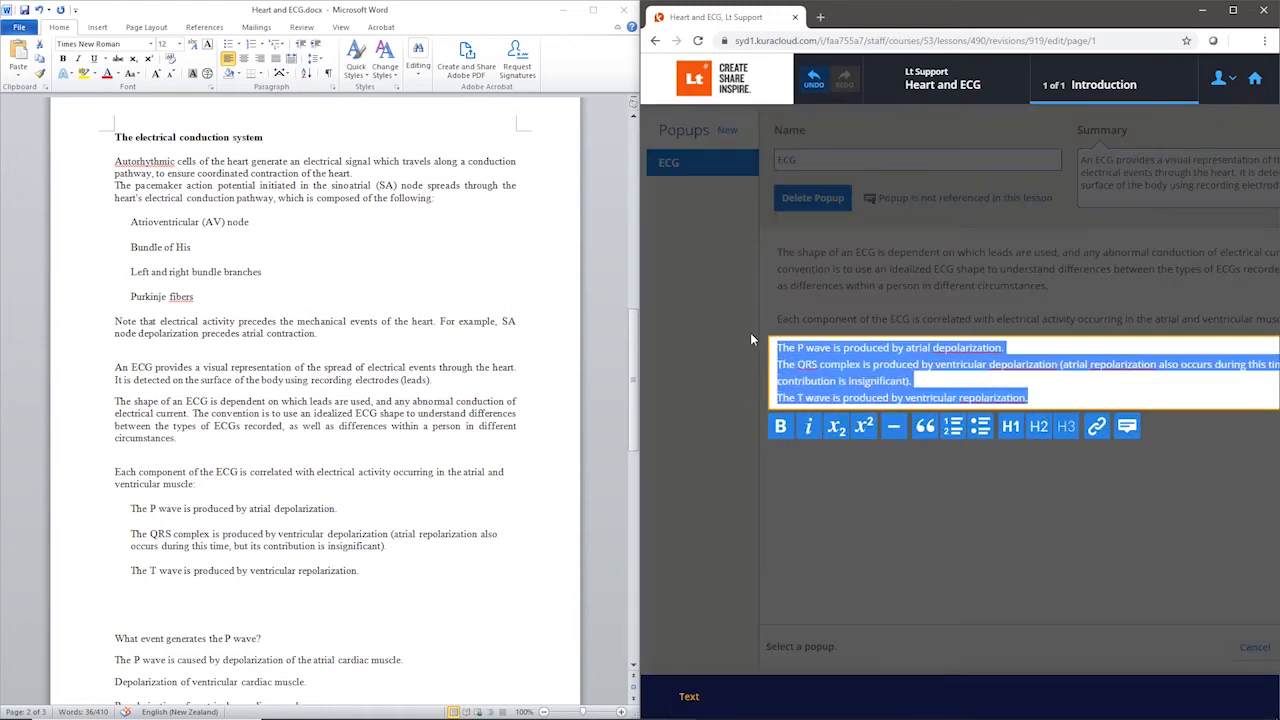
click(981, 427)
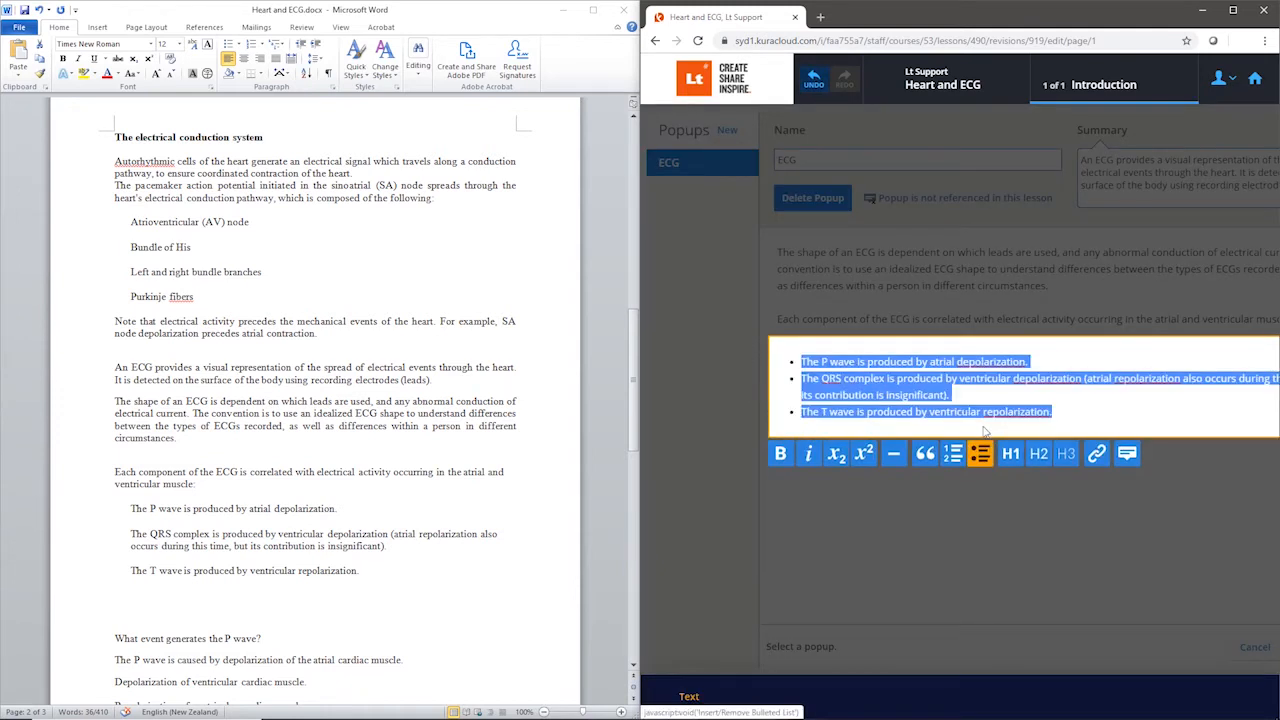
click(996, 518)
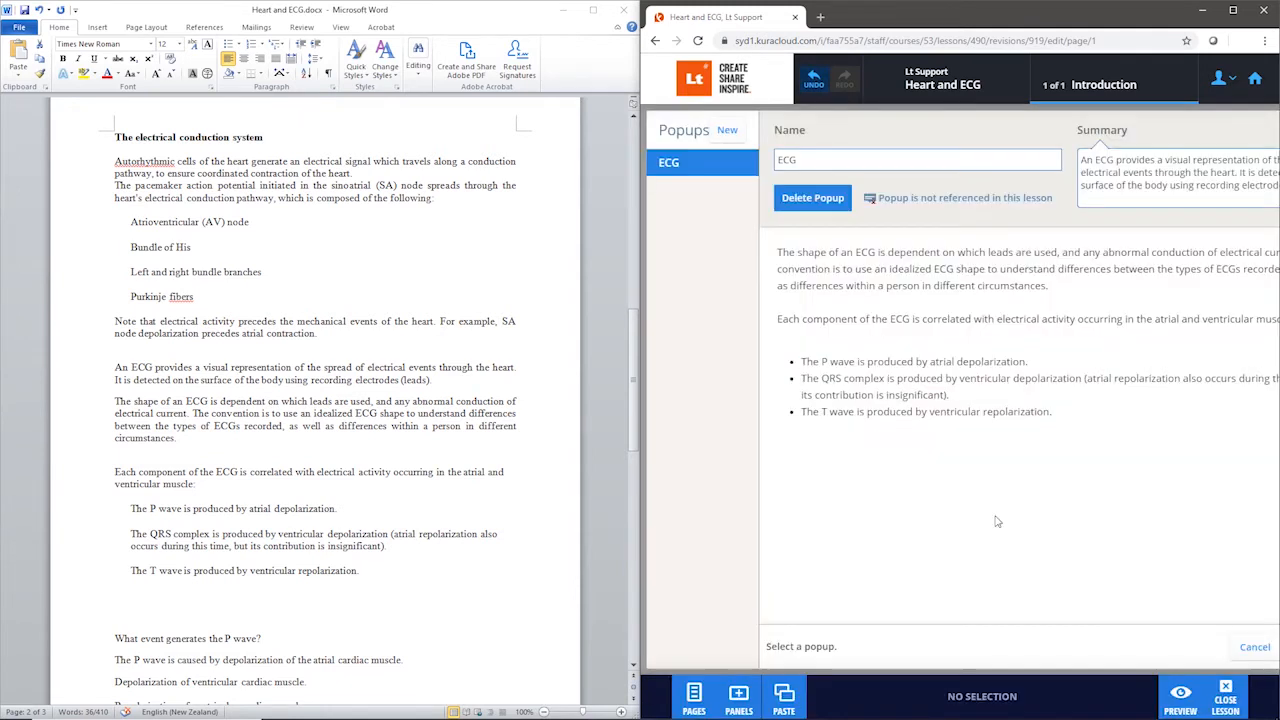
Step: Rename the popup "ECG overview", maximize the browser window and save the popup
click(836, 162)
text(overview)
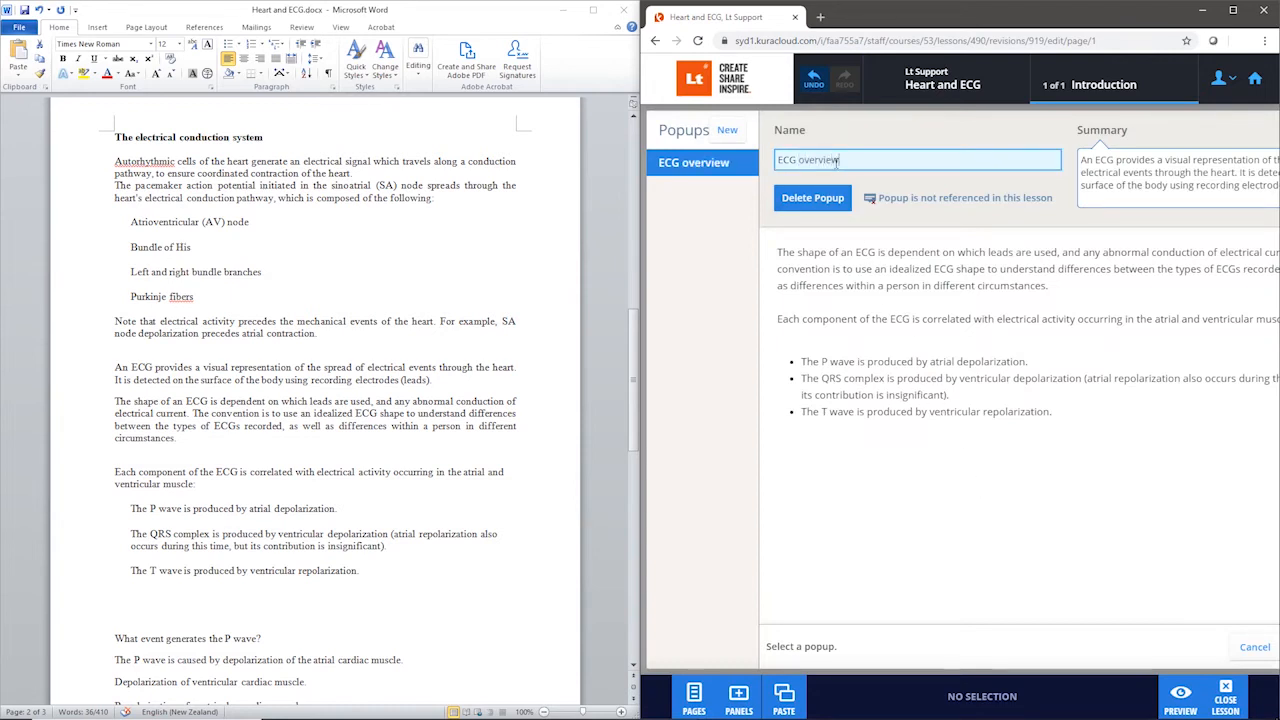
click(1240, 10)
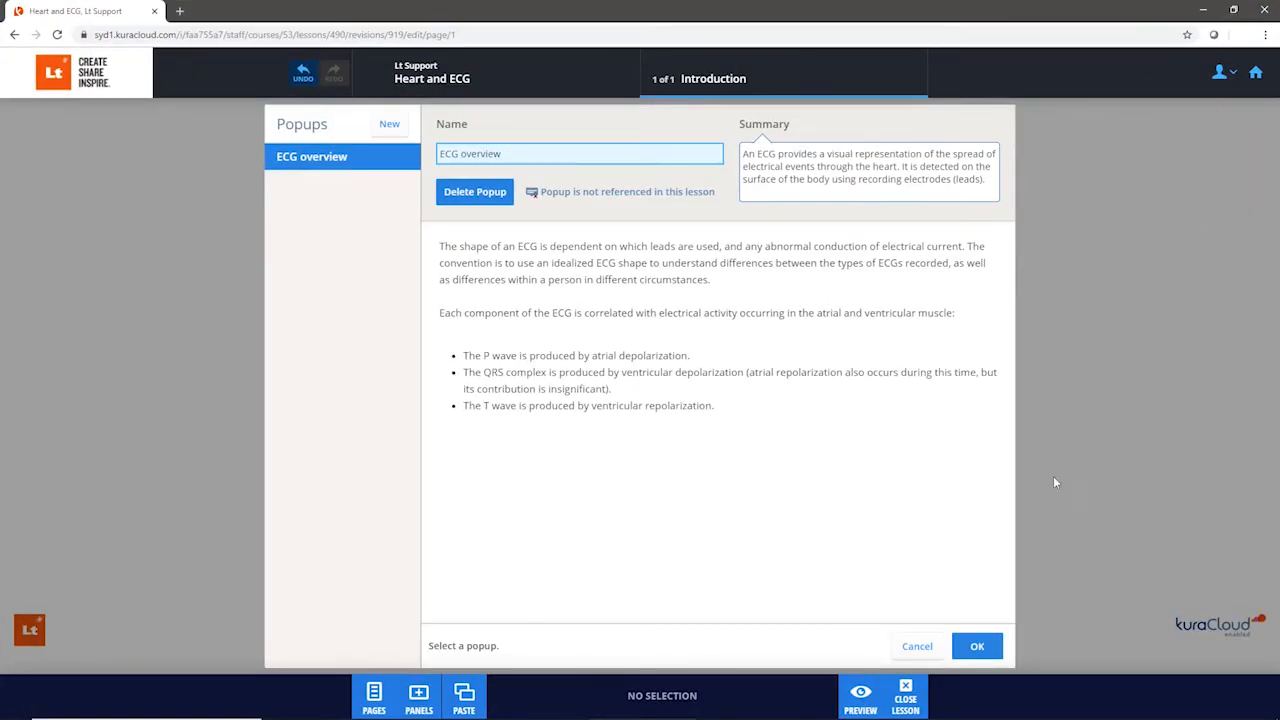
click(976, 646)
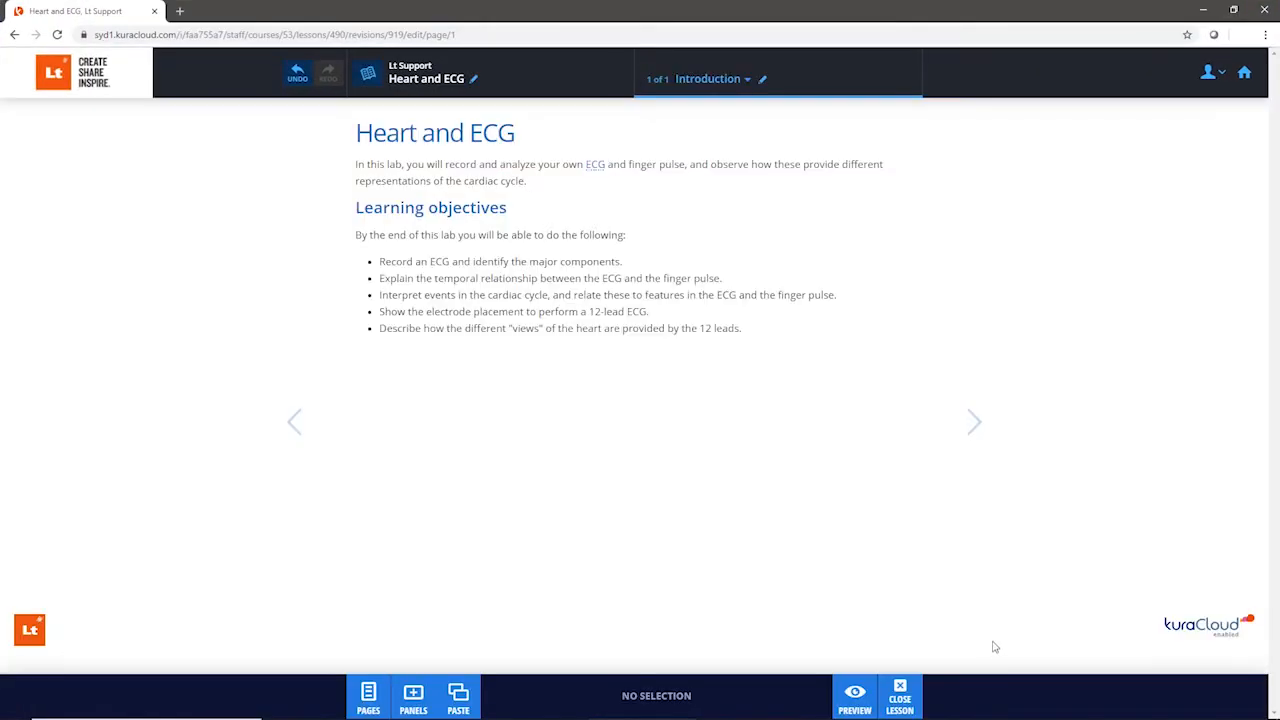
Step: Preview the Introduction page and check the ECG popup's summary and its full content
click(855, 700)
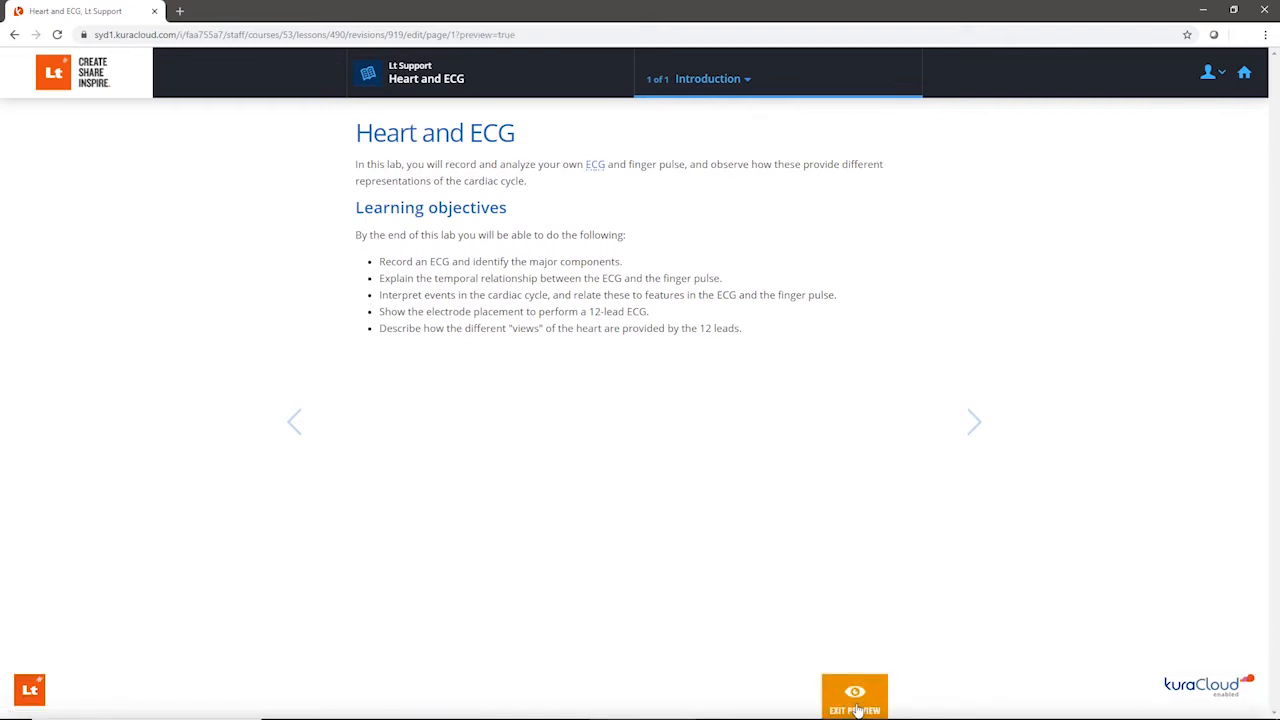
click(596, 168)
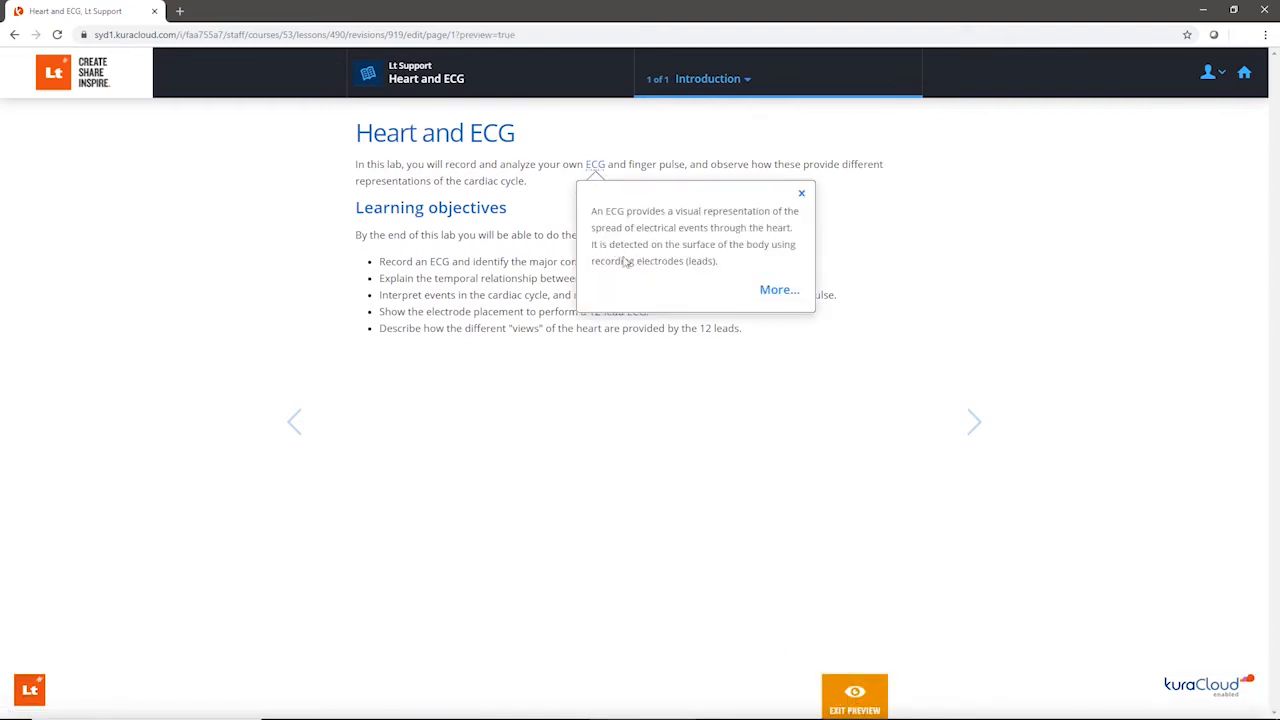
click(778, 291)
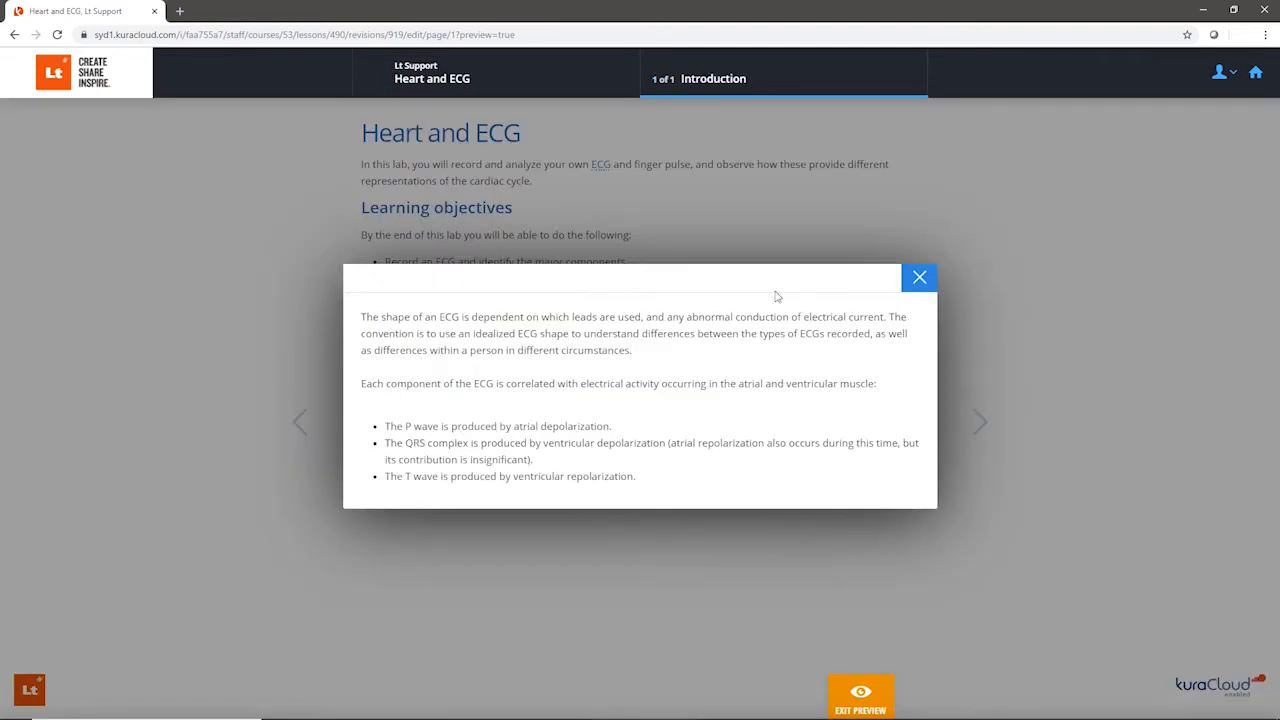
click(919, 278)
click(877, 692)
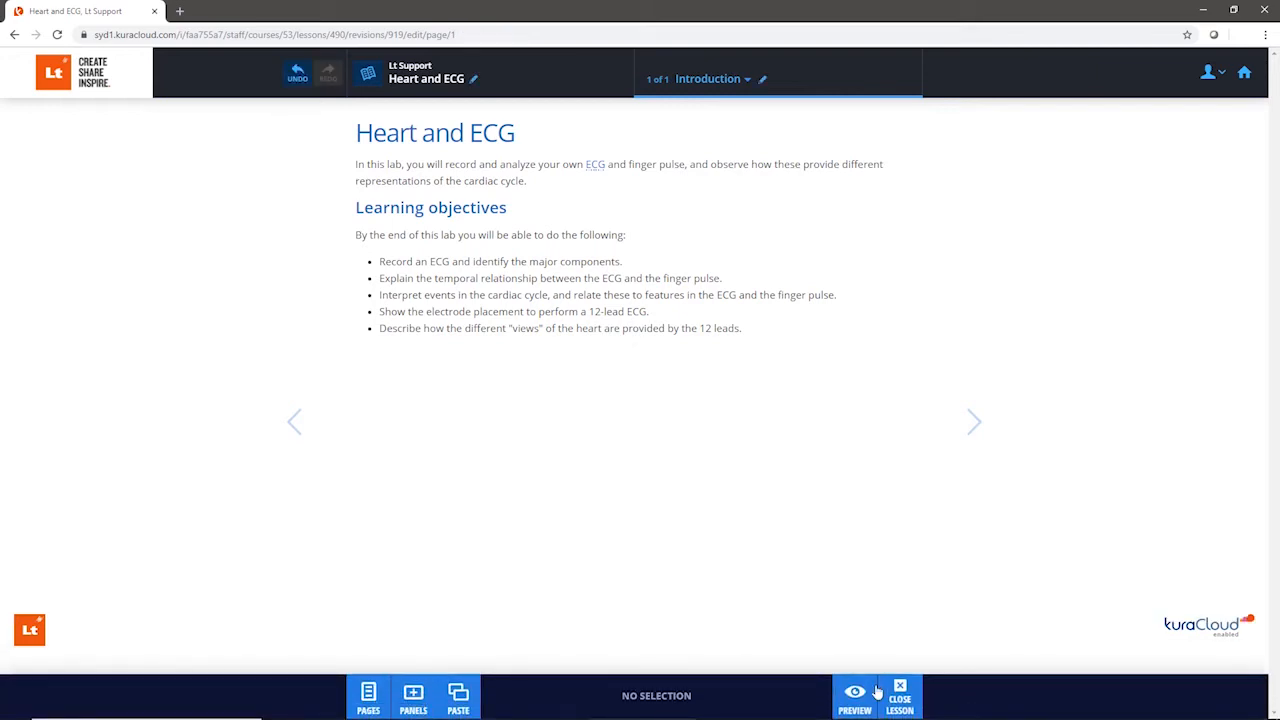
Step: Create a new lesson page named "Challenge"
click(383, 695)
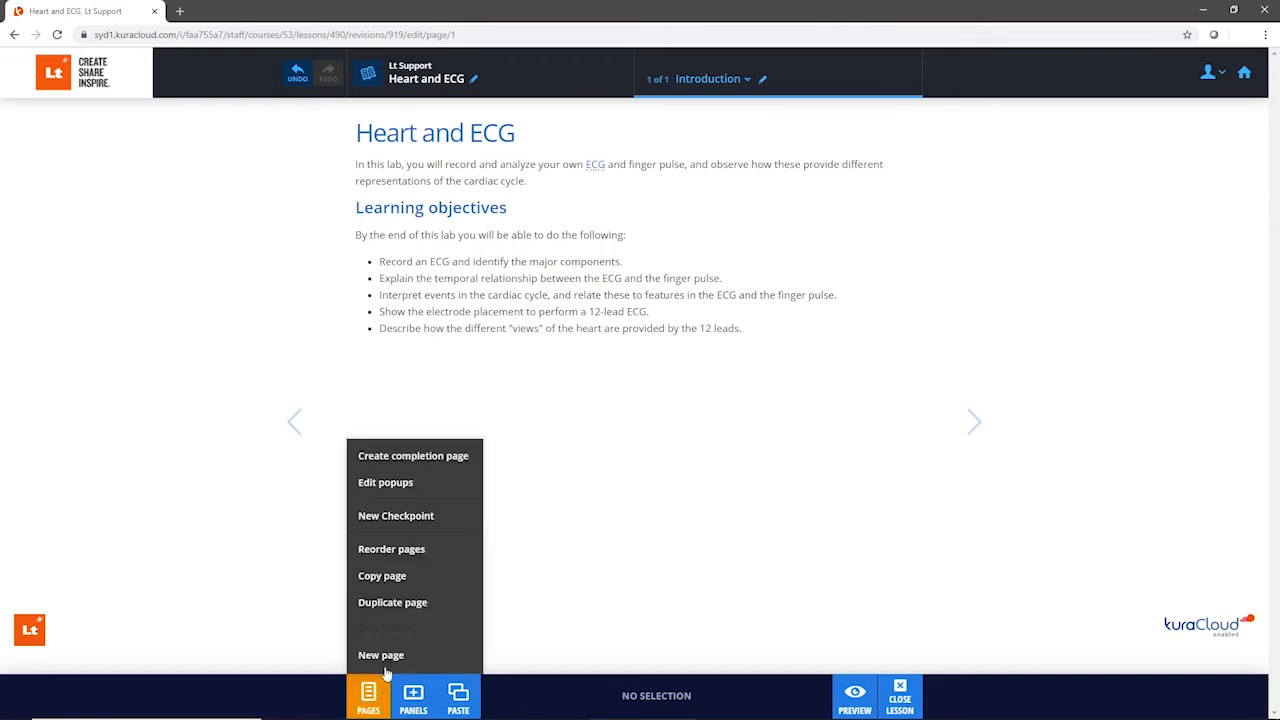
click(389, 656)
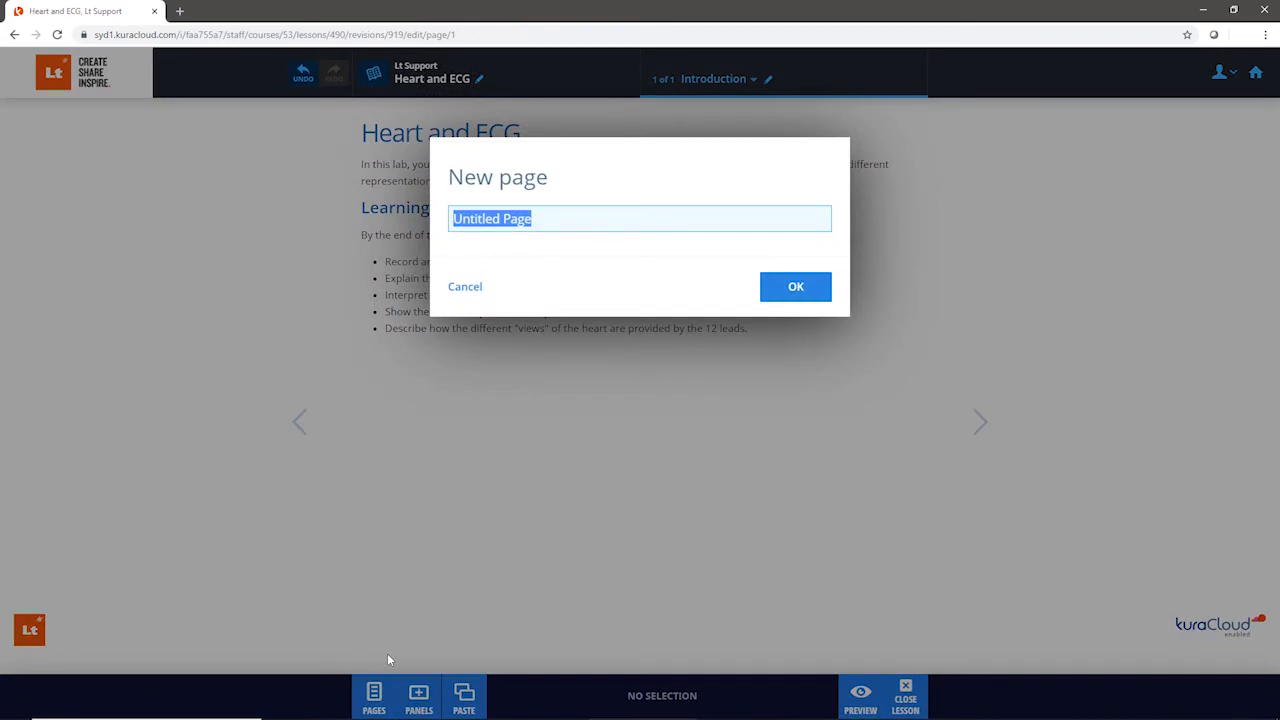
text(Challenge)
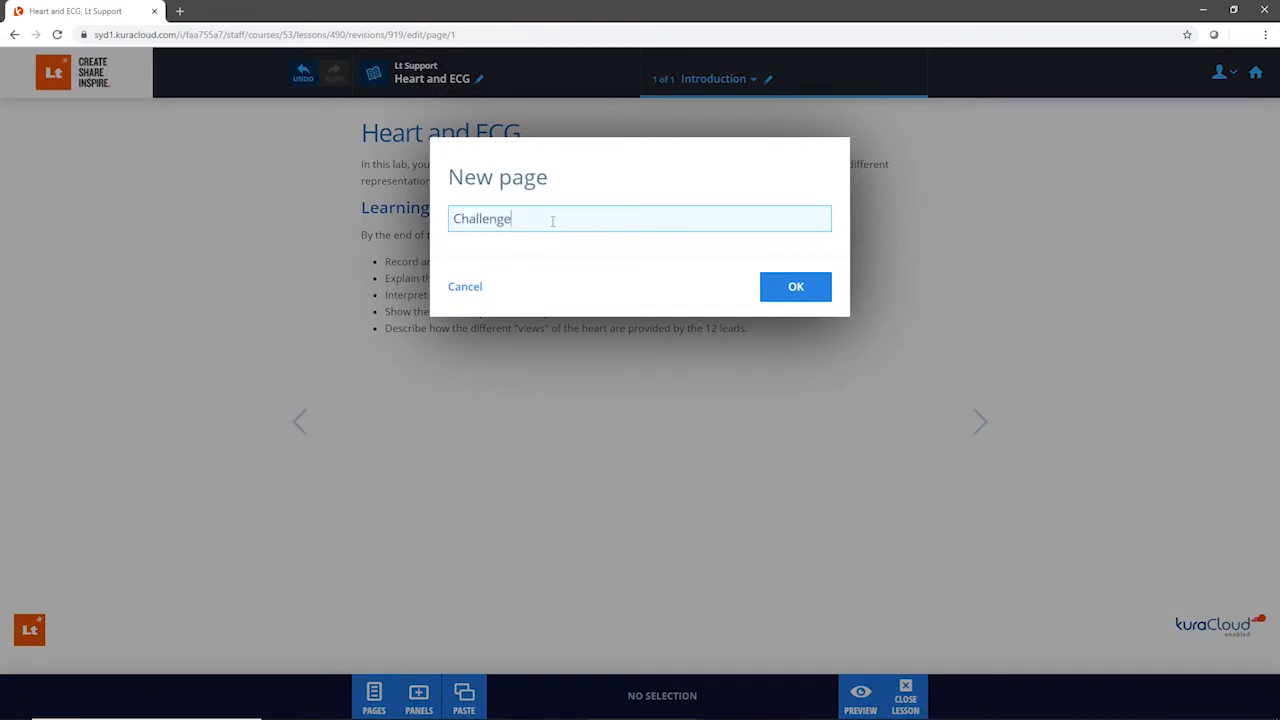
click(815, 291)
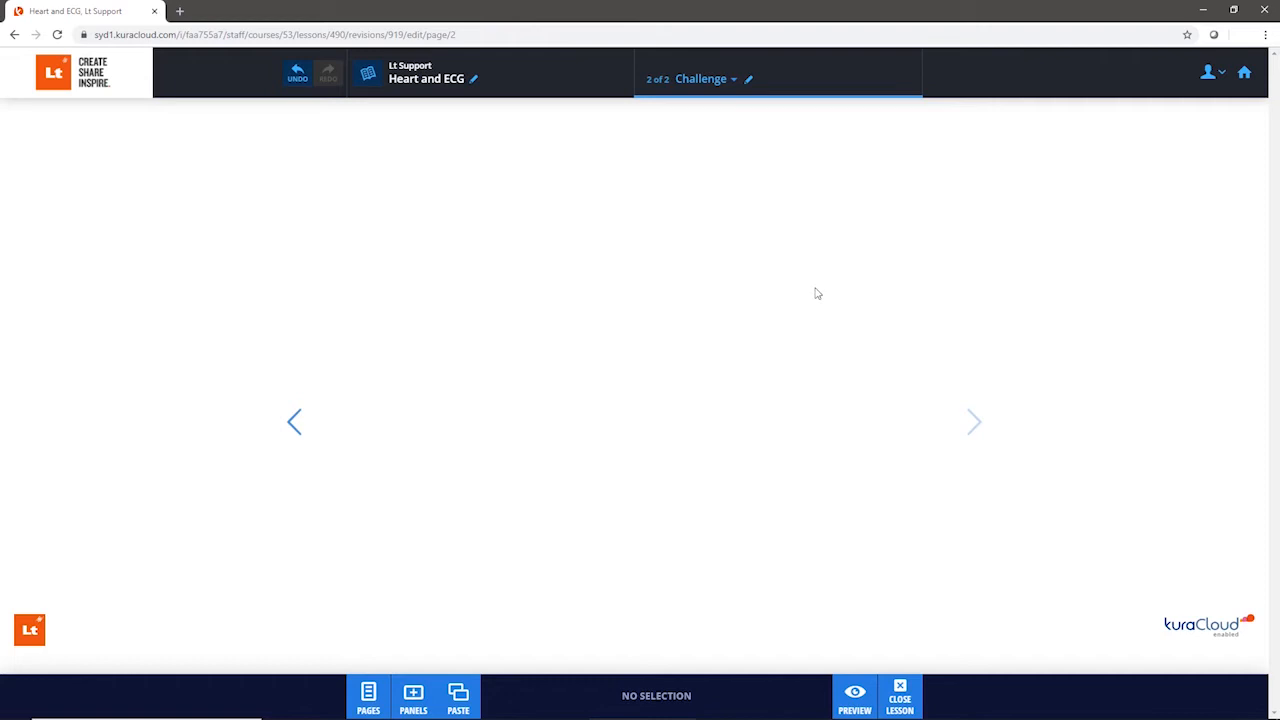
Step: Place the browser beside Word and add "What event generates the P wave?" to the Challenge page as a Text Question
key(super+Right)
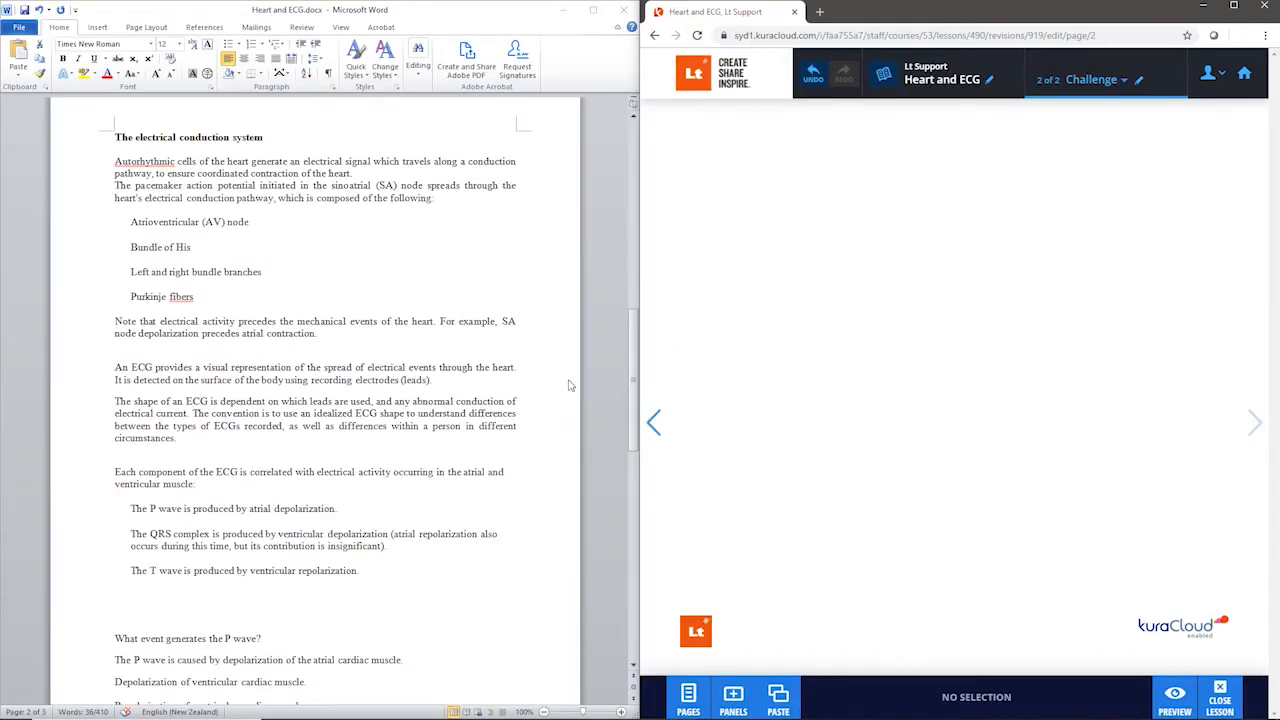
scroll(246, 511, down, 5)
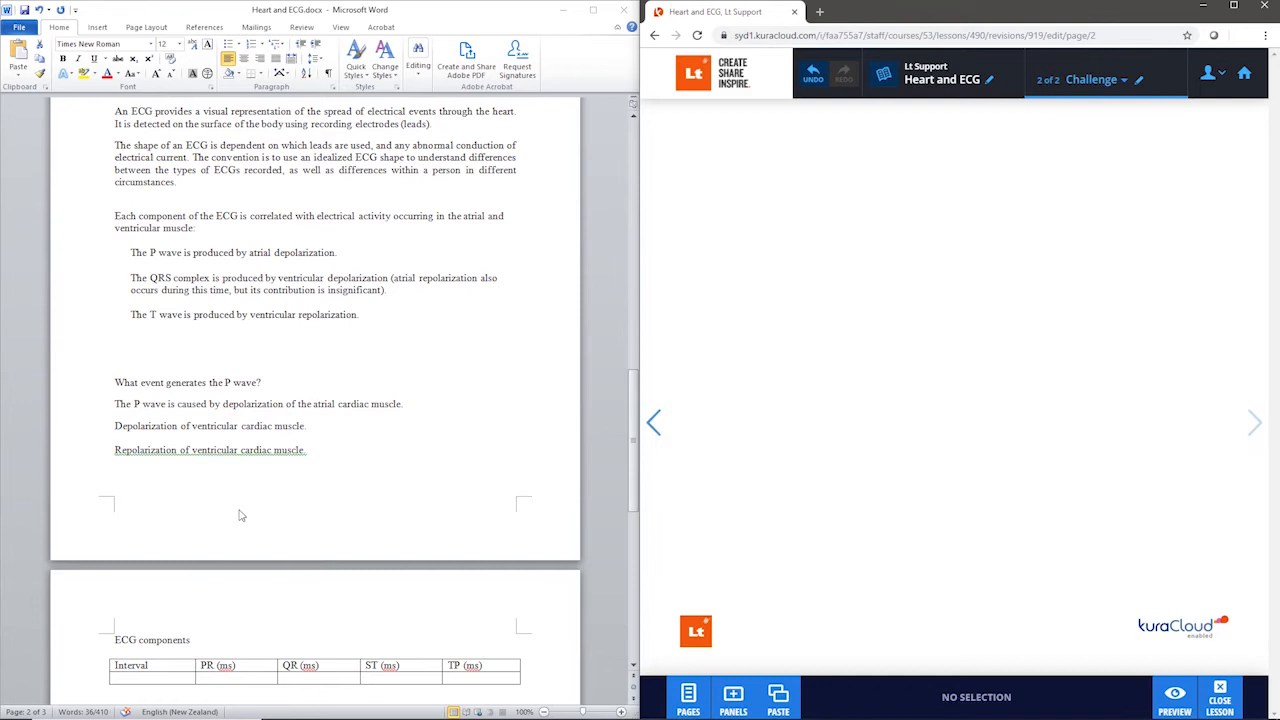
mouse_move(116, 382)
mouse_down()
mouse_move(262, 383)
mouse_move(193, 388)
mouse_move(334, 436)
mouse_move(768, 336)
mouse_move(910, 197)
mouse_move(950, 106)
mouse_up()
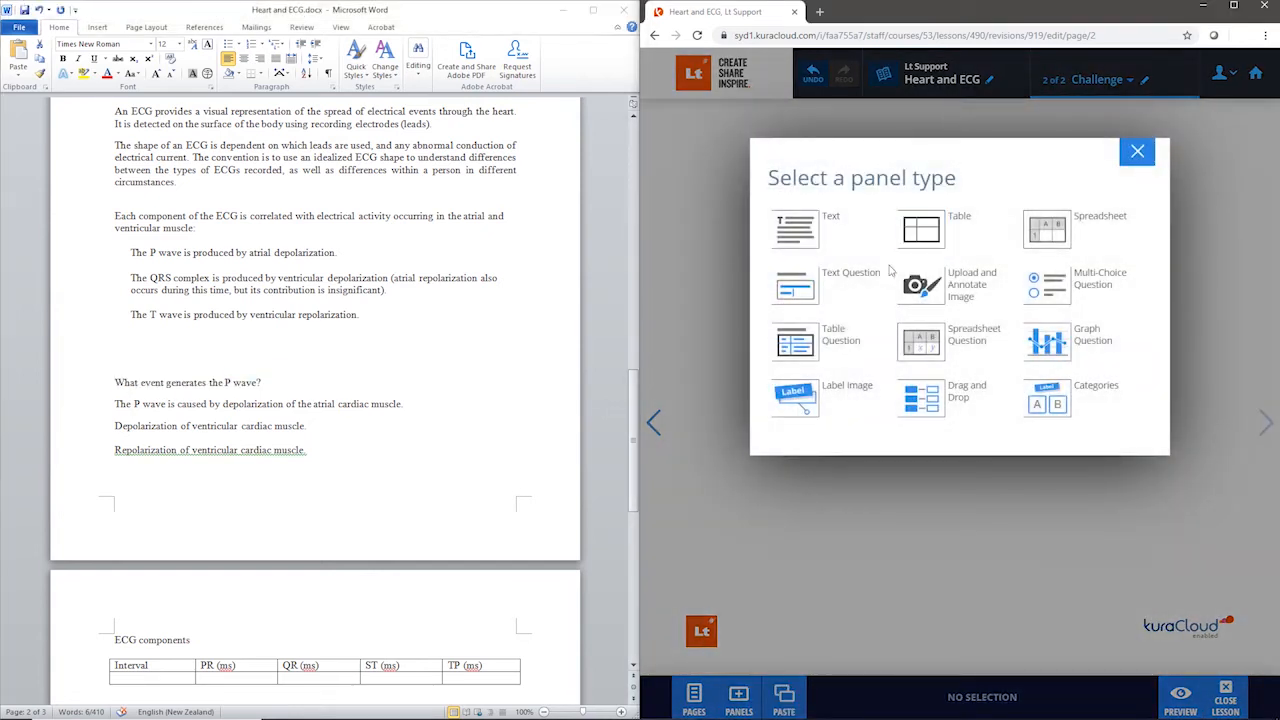
click(798, 296)
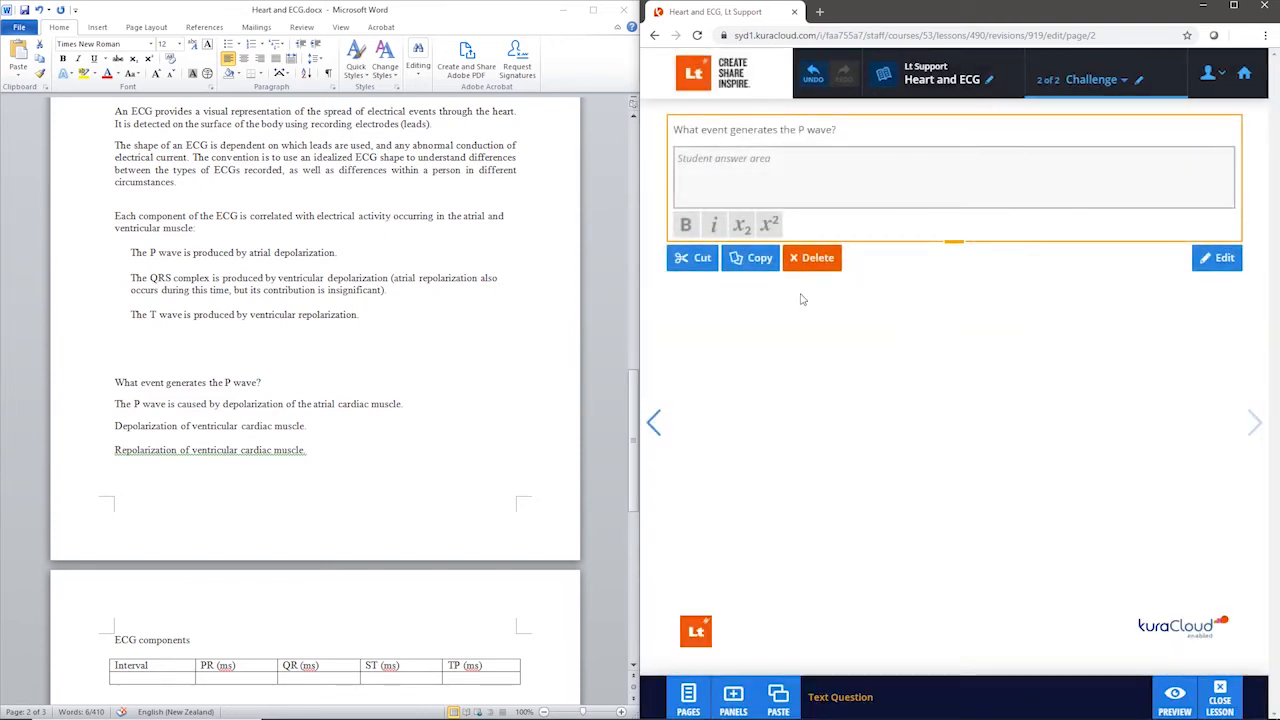
Step: Open the P wave text question for editing and set its assessment to Instant Feedback
click(810, 177)
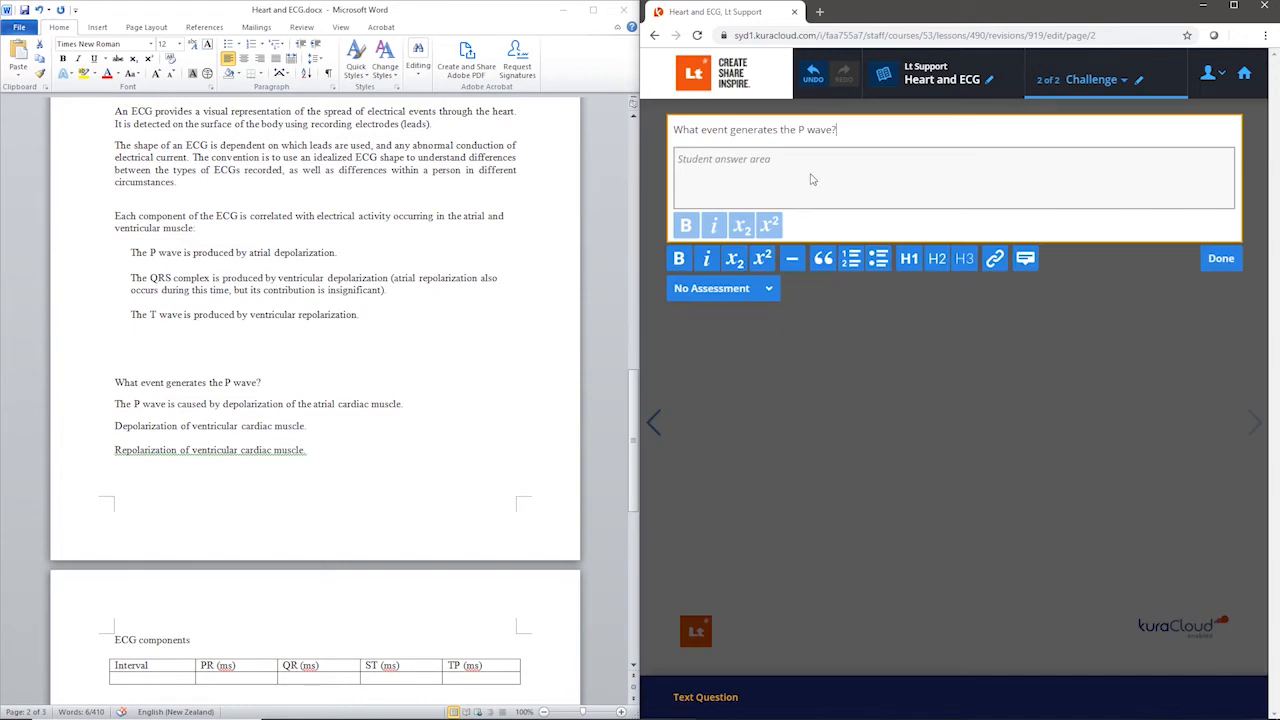
click(770, 291)
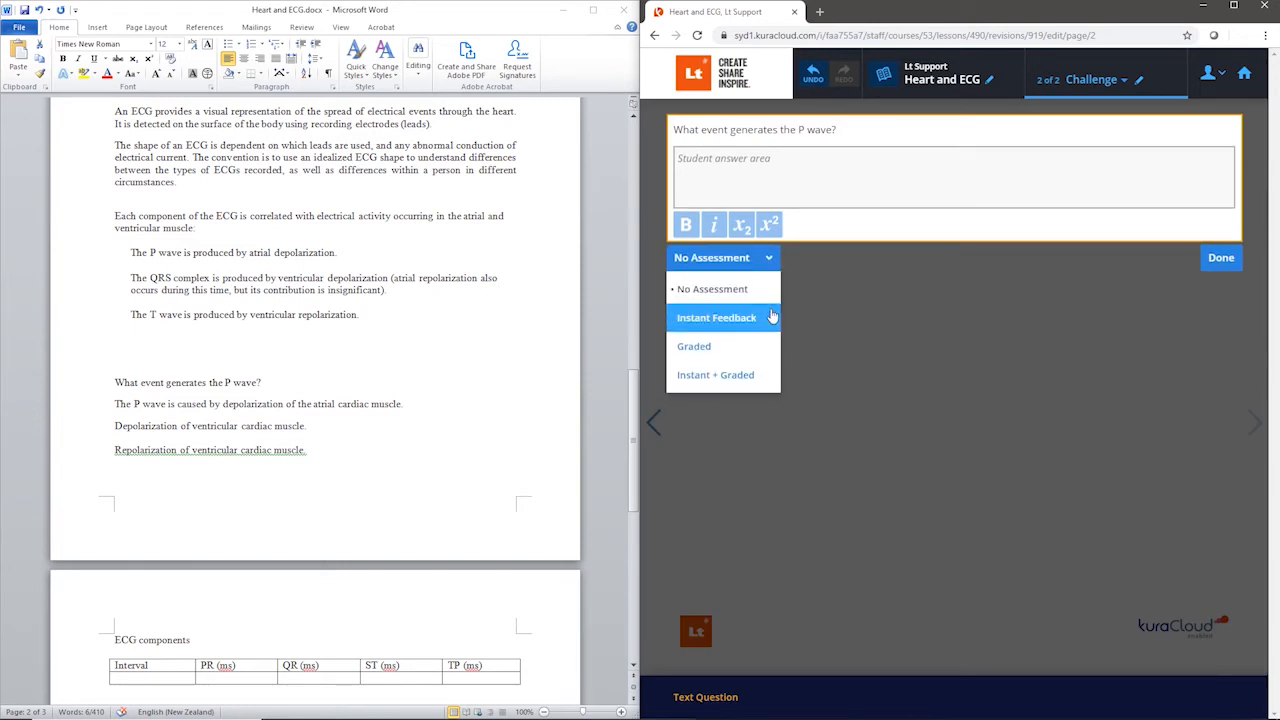
click(770, 314)
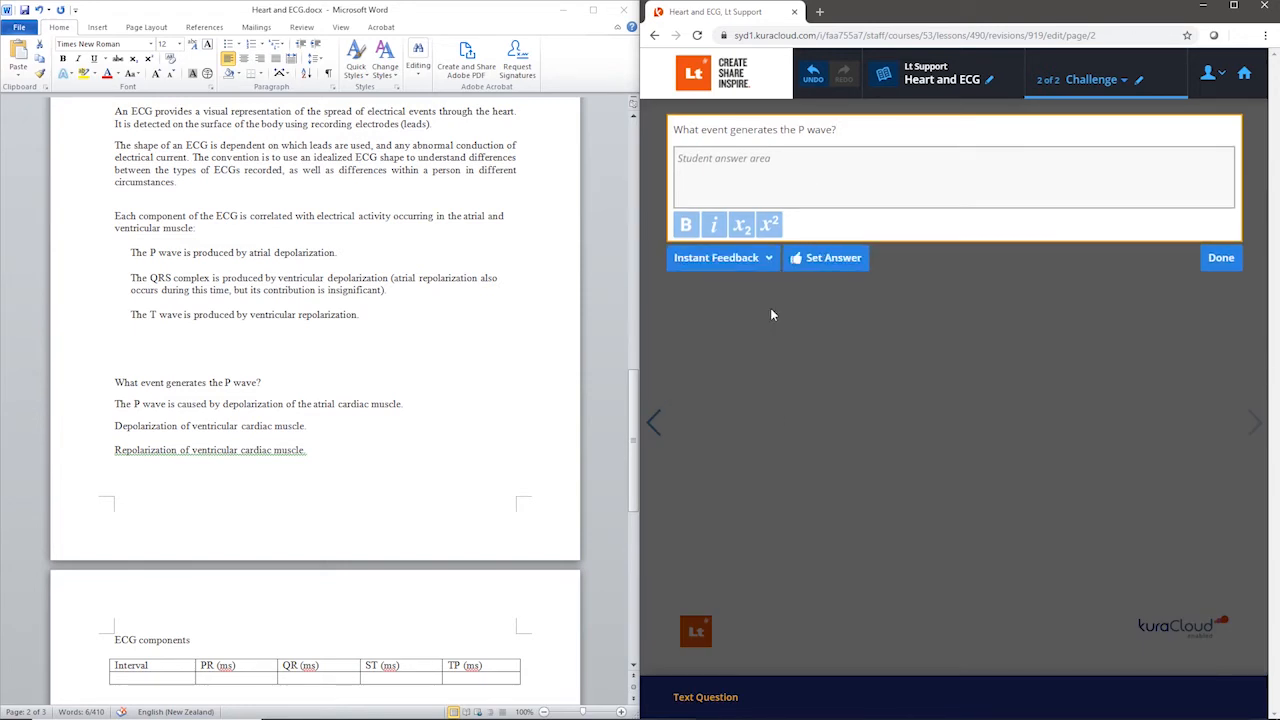
Step: Copy "The P wave is caused by depolarization of the atrial cardiac muscle." from Word as the text question's model answer and finish editing
click(863, 269)
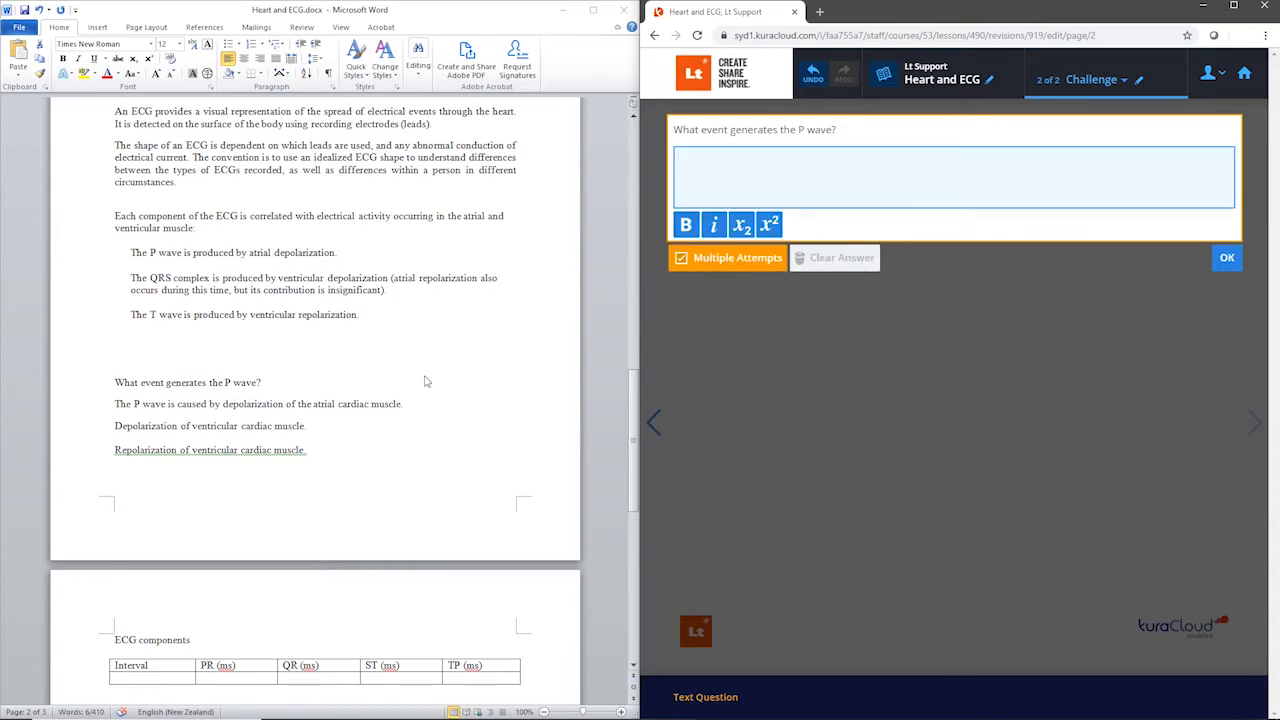
click(392, 406)
drag(403, 405, 375, 404)
click(117, 405)
right_click(281, 401)
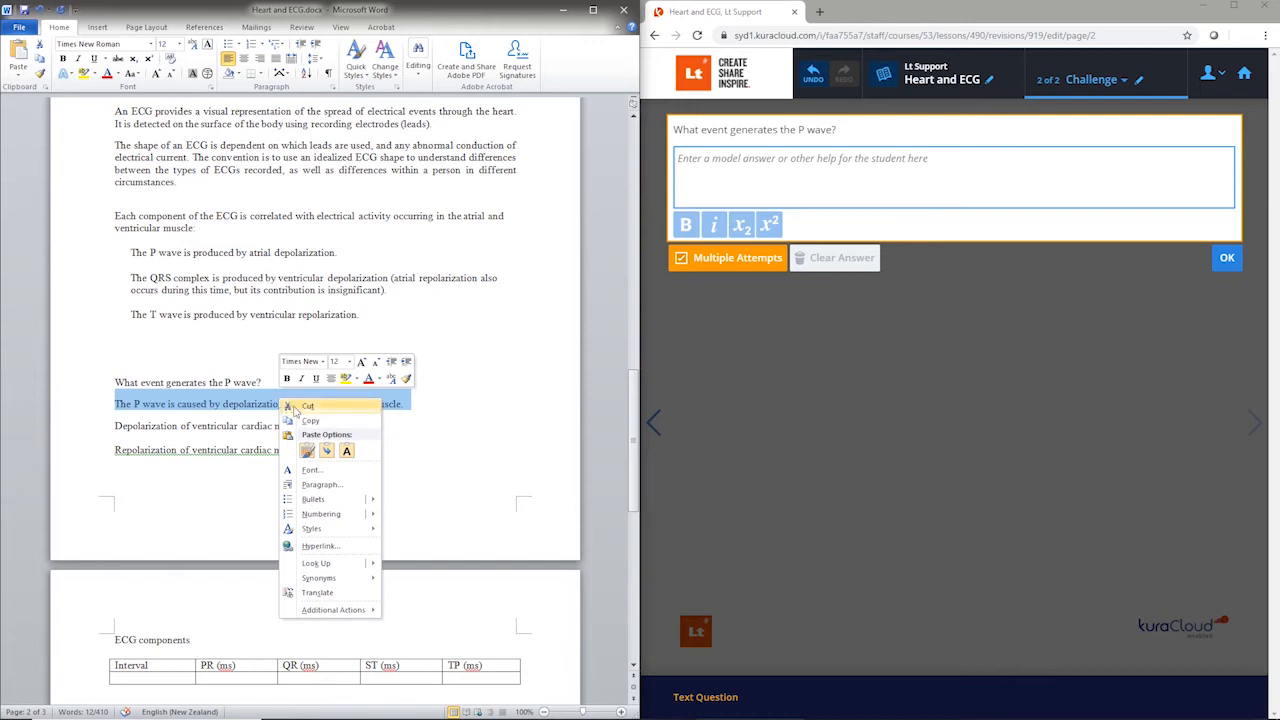
click(309, 421)
click(698, 160)
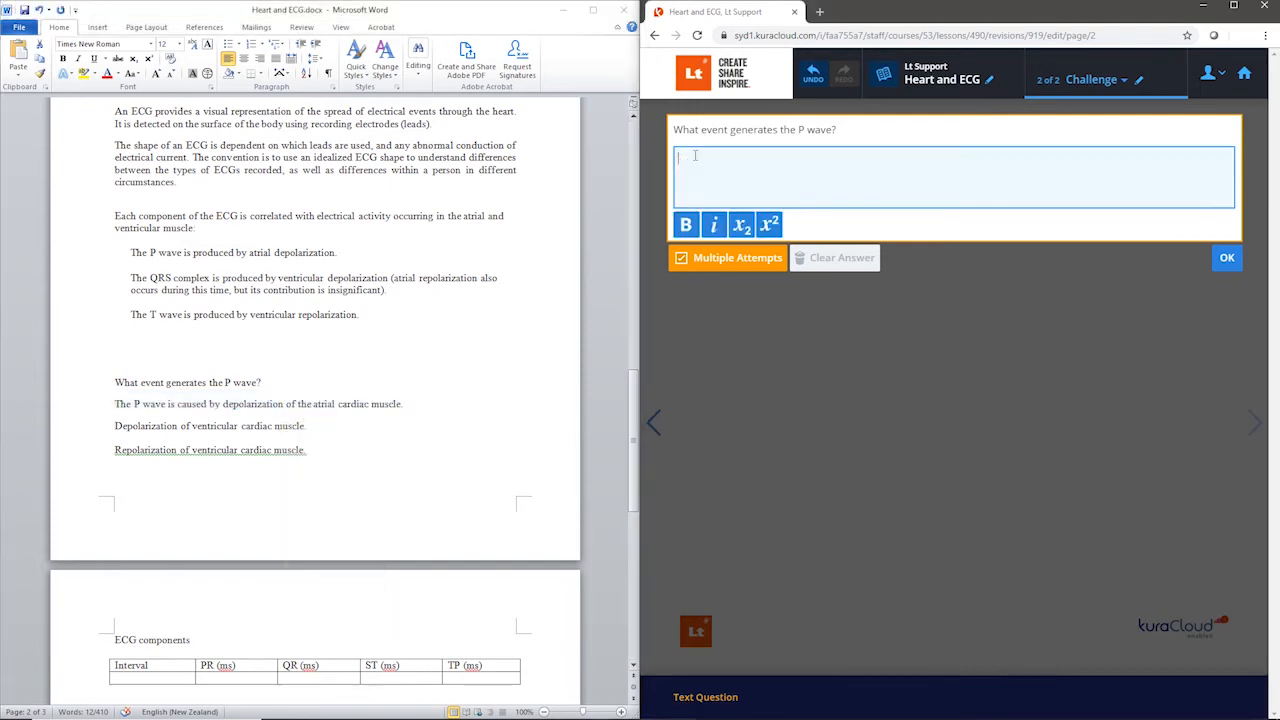
right_click(694, 157)
click(729, 259)
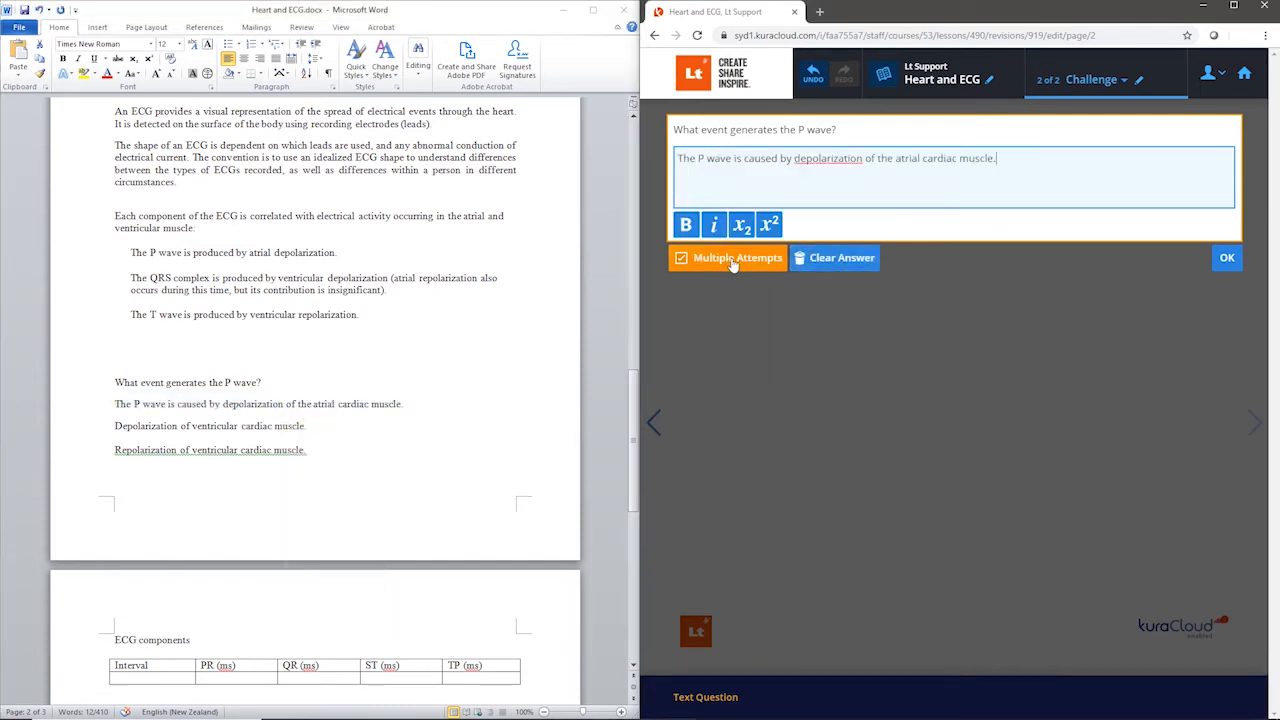
click(1227, 259)
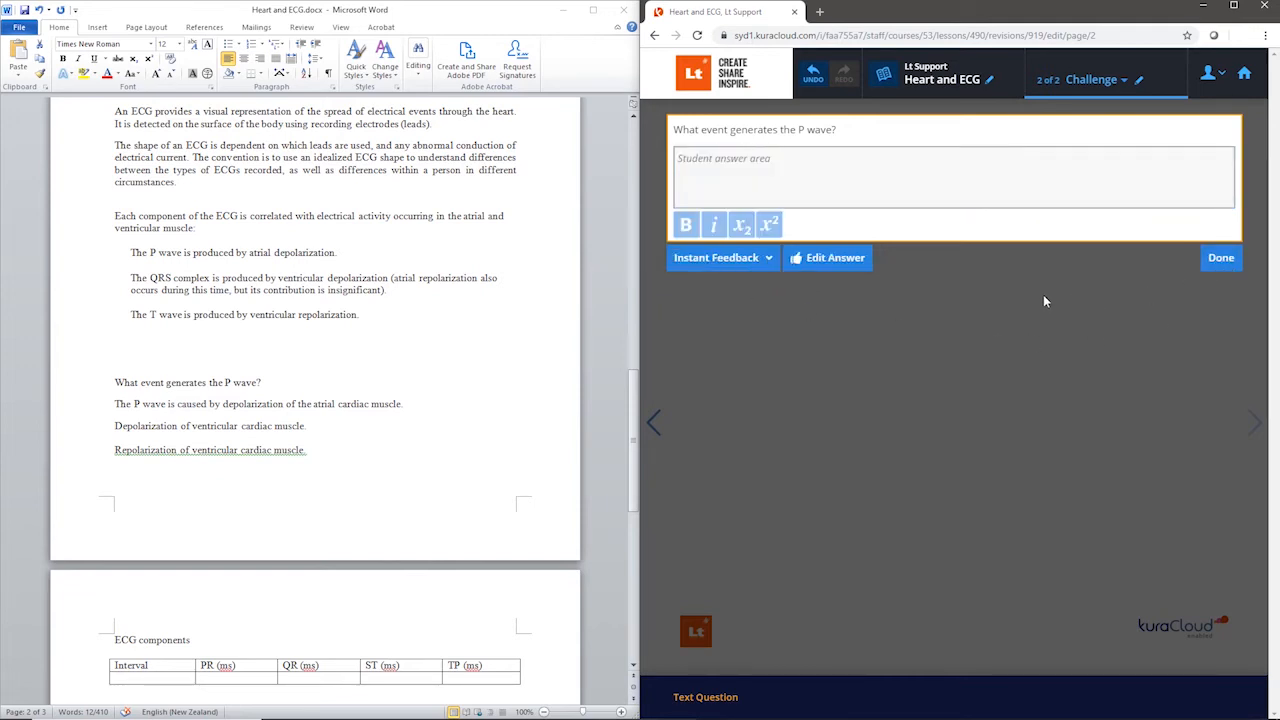
click(768, 258)
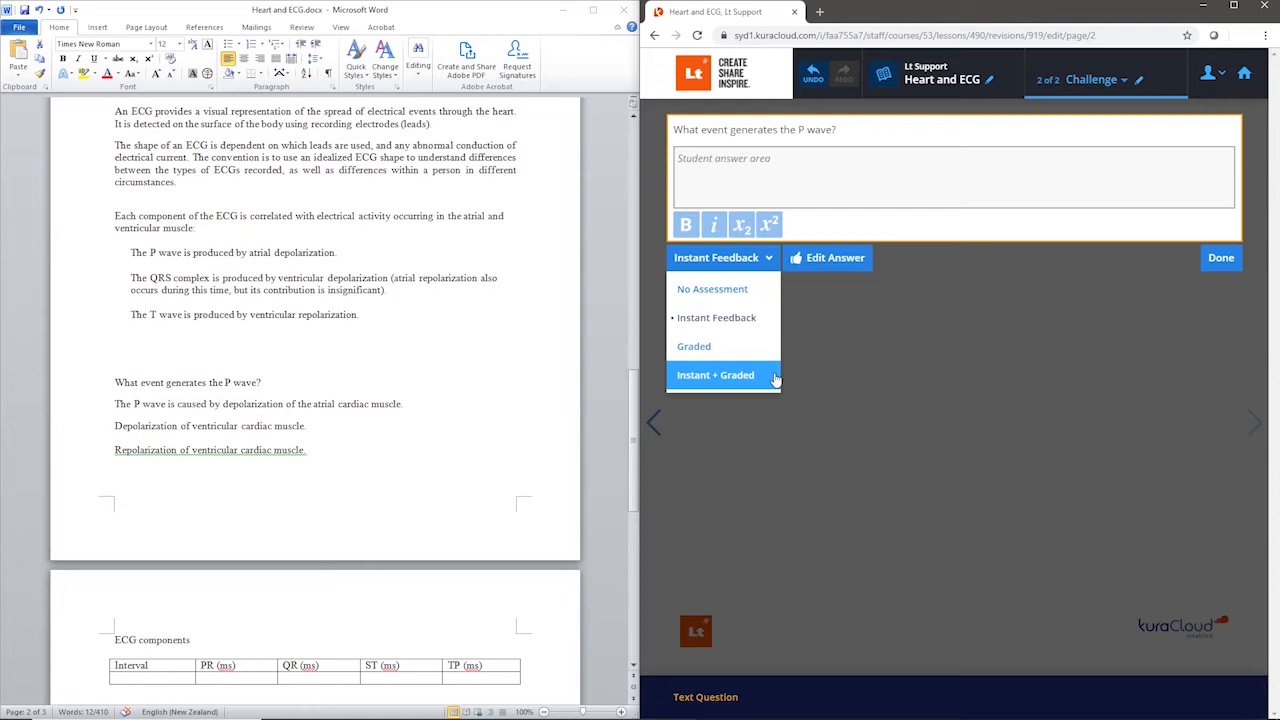
click(1221, 262)
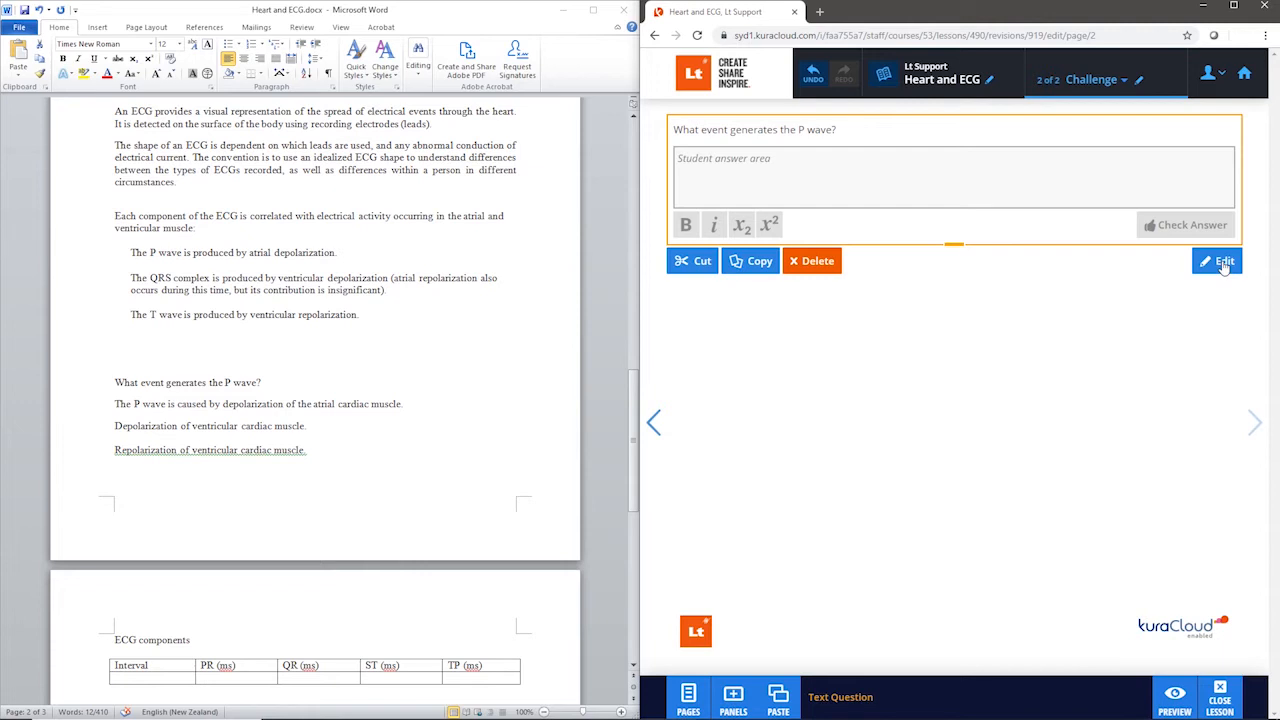
Step: Add "What event generates the P wave?" from Word below the text question as a Multi-Choice Question
triple_click(264, 405)
drag(265, 384, 953, 253)
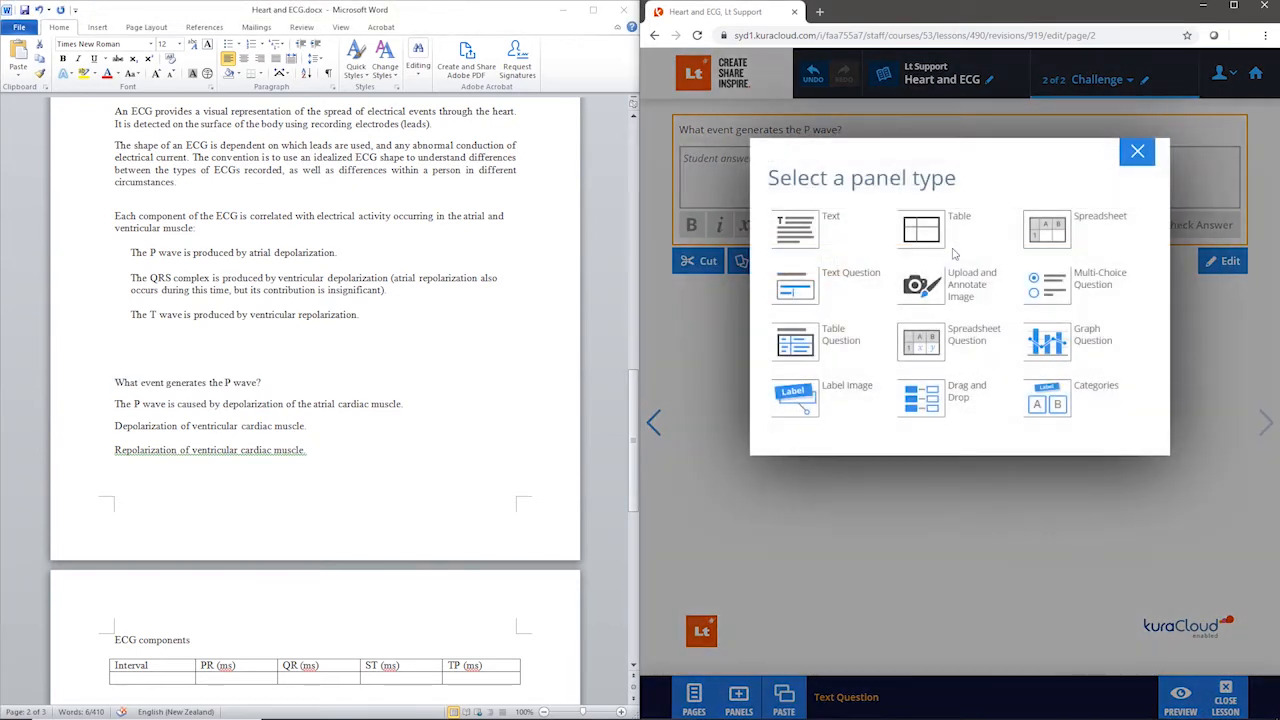
click(1058, 304)
Step: Copy "depolarization of the atrial cardiac muscle" from Word into the first choice and capitalize its initial letter
drag(223, 405, 401, 413)
right_click(346, 404)
click(380, 427)
click(711, 296)
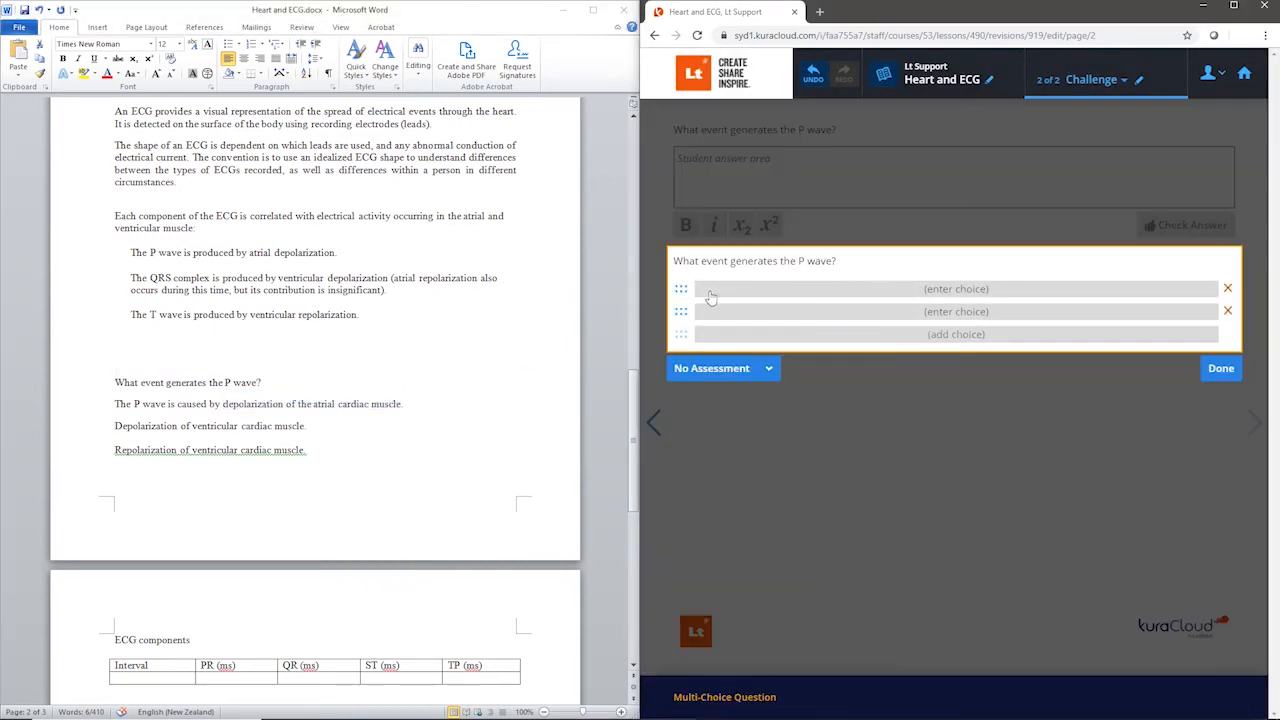
click(709, 292)
key(ctrl+v)
click(697, 289)
key(Delete)
text(D)
Step: Copy "Depolarization of ventricular cardiac muscle" and "Repolarization of ventricular cardiac muscle" from Word as the second and third choices
mouse_move(115, 426)
mouse_down()
mouse_move(304, 426)
mouse_move(230, 447)
mouse_move(115, 450)
mouse_up()
right_click(124, 424)
click(152, 447)
click(713, 311)
right_click(713, 310)
click(750, 419)
right_click(178, 452)
click(205, 480)
click(713, 334)
right_click(714, 334)
click(750, 438)
Step: Set the multi-choice question to Instant Feedback with "Depolarization of the atrial cardiac muscle" as the correct answer and finish editing
click(766, 418)
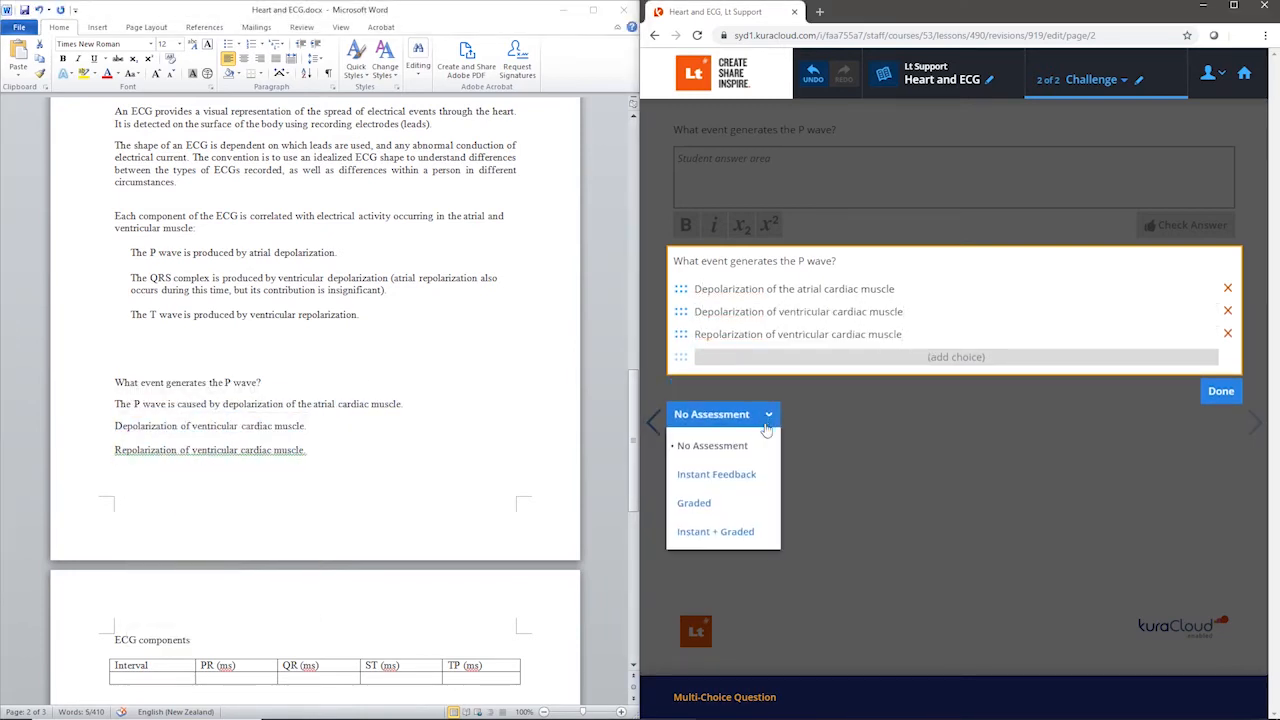
click(766, 445)
click(818, 398)
click(789, 290)
click(1226, 456)
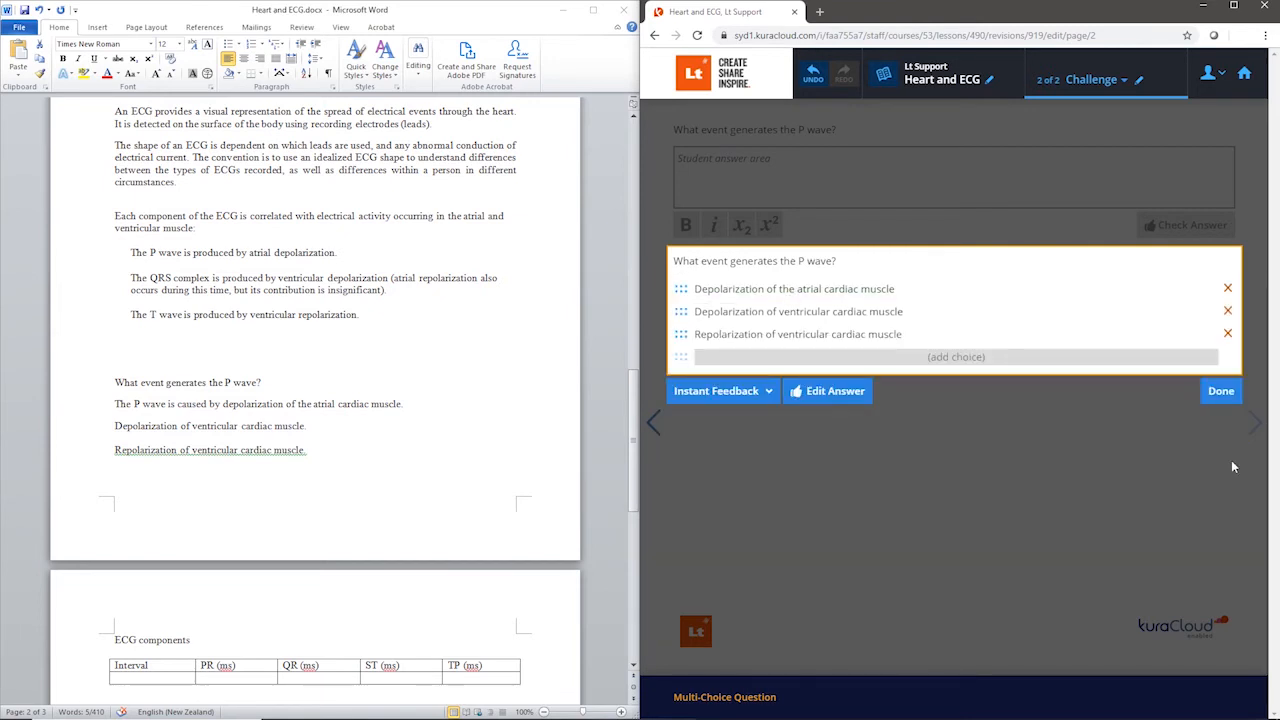
click(1221, 393)
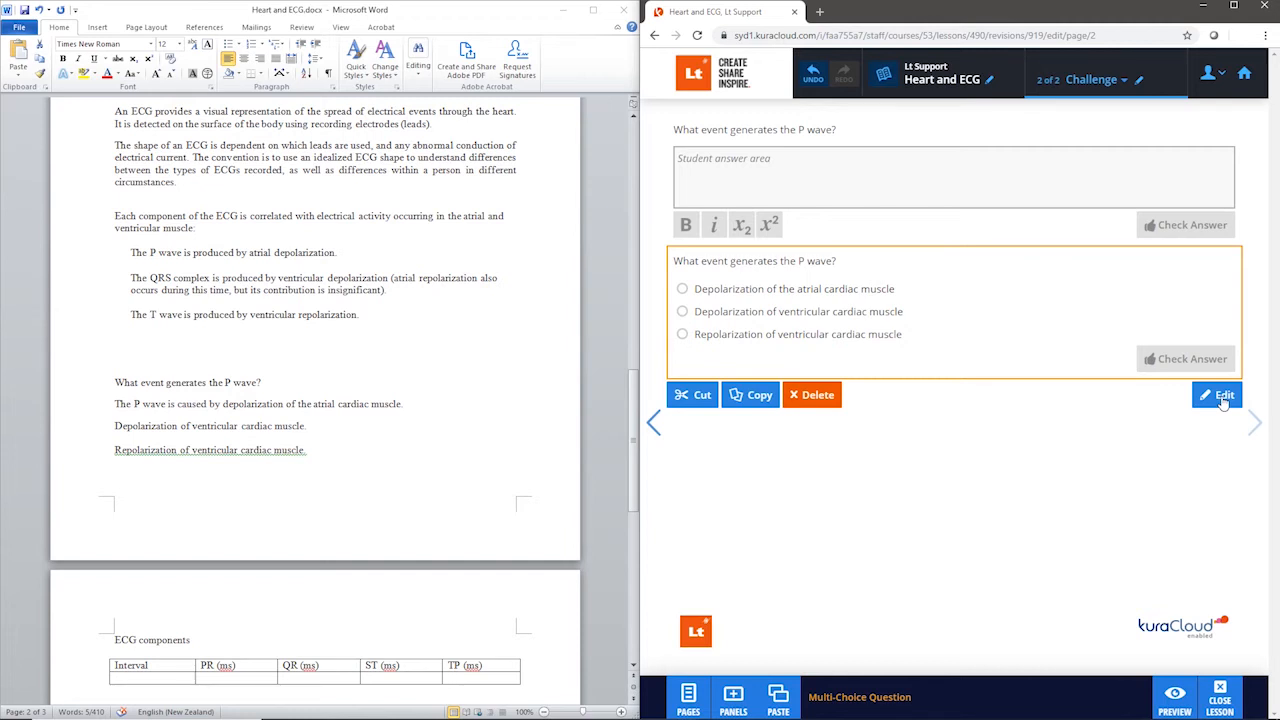
Step: Insert Heart and ECG.png from the Lt folder in File Explorer as an Image panel below the multi-choice question
scroll(448, 436, up, 10)
scroll(448, 436, up, 8)
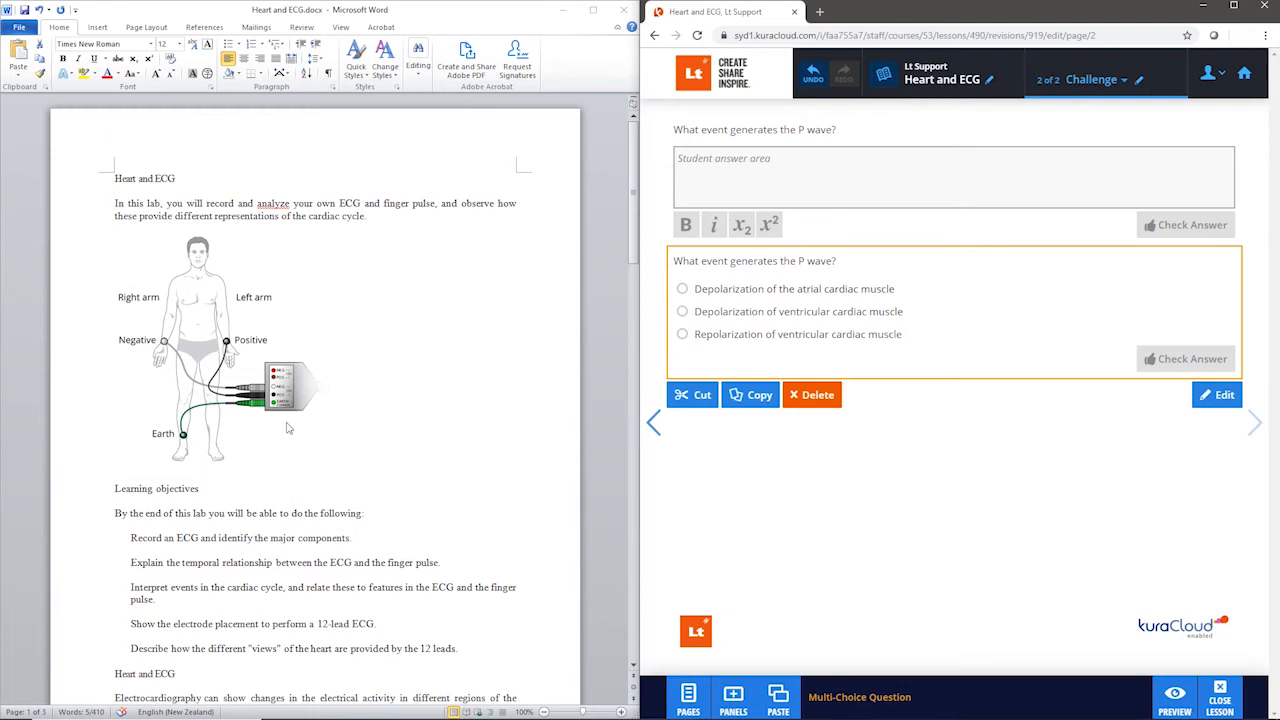
right_click(287, 426)
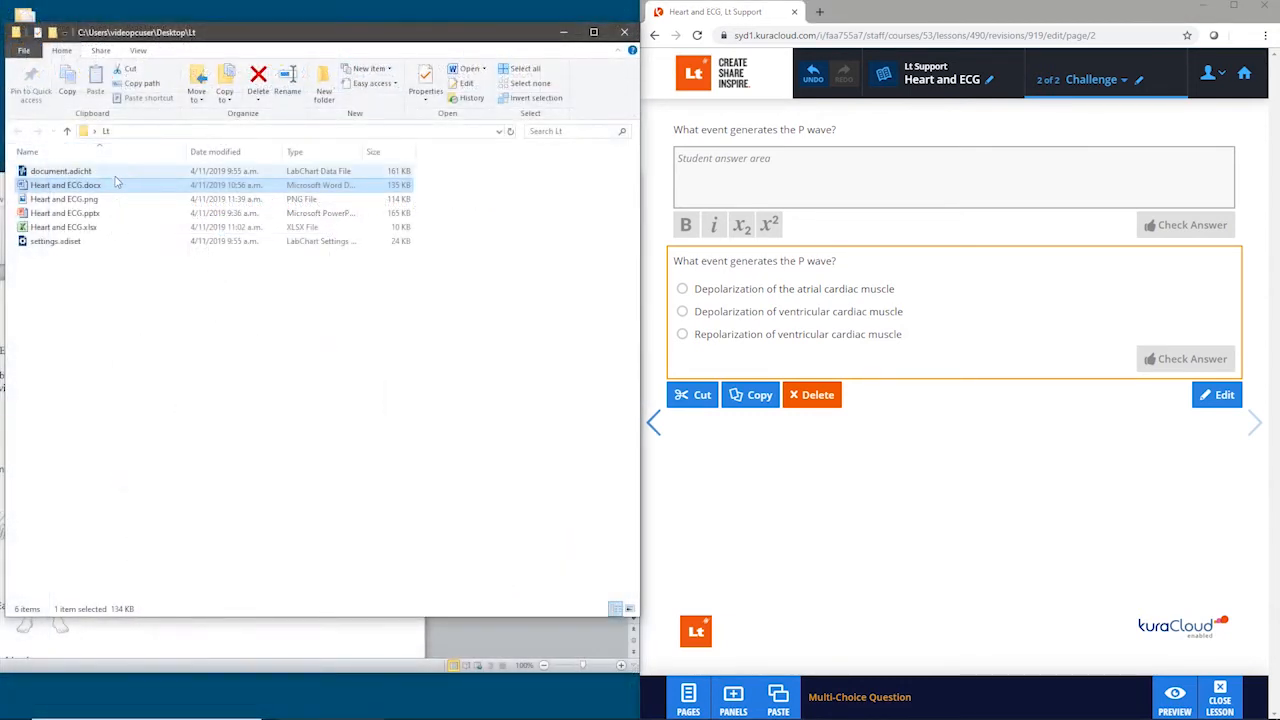
click(98, 201)
drag(62, 206, 955, 378)
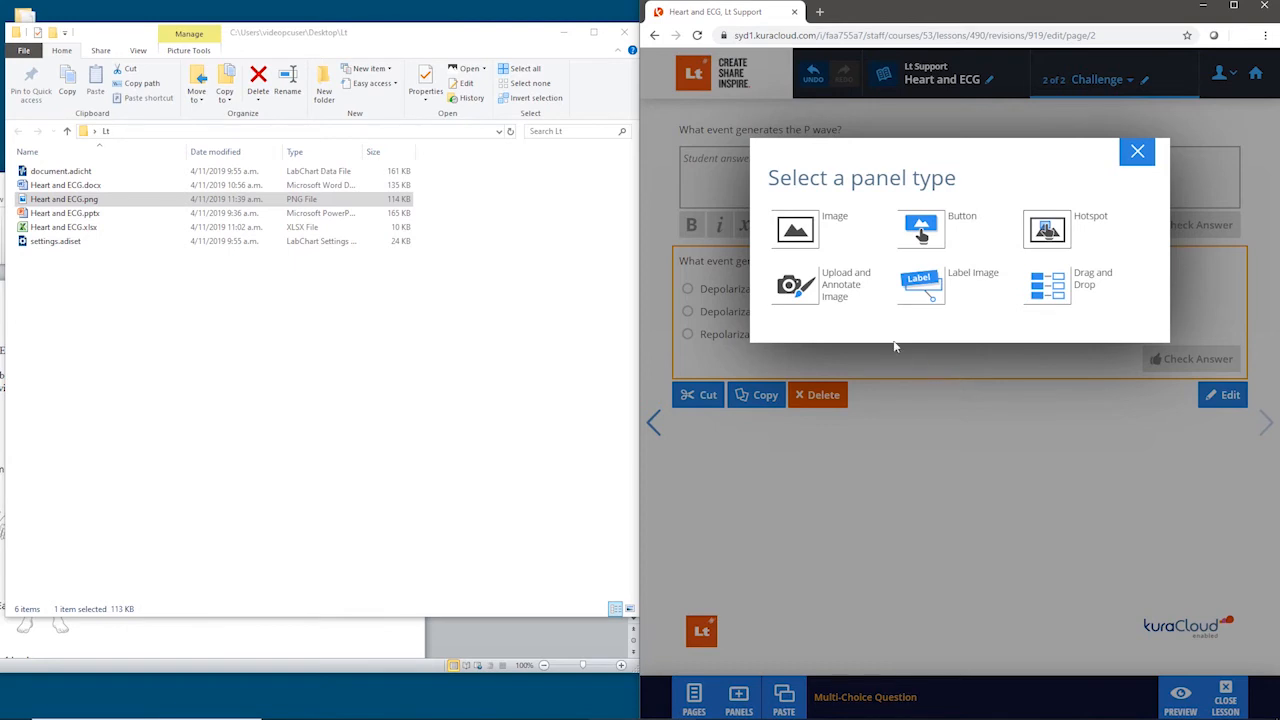
click(797, 234)
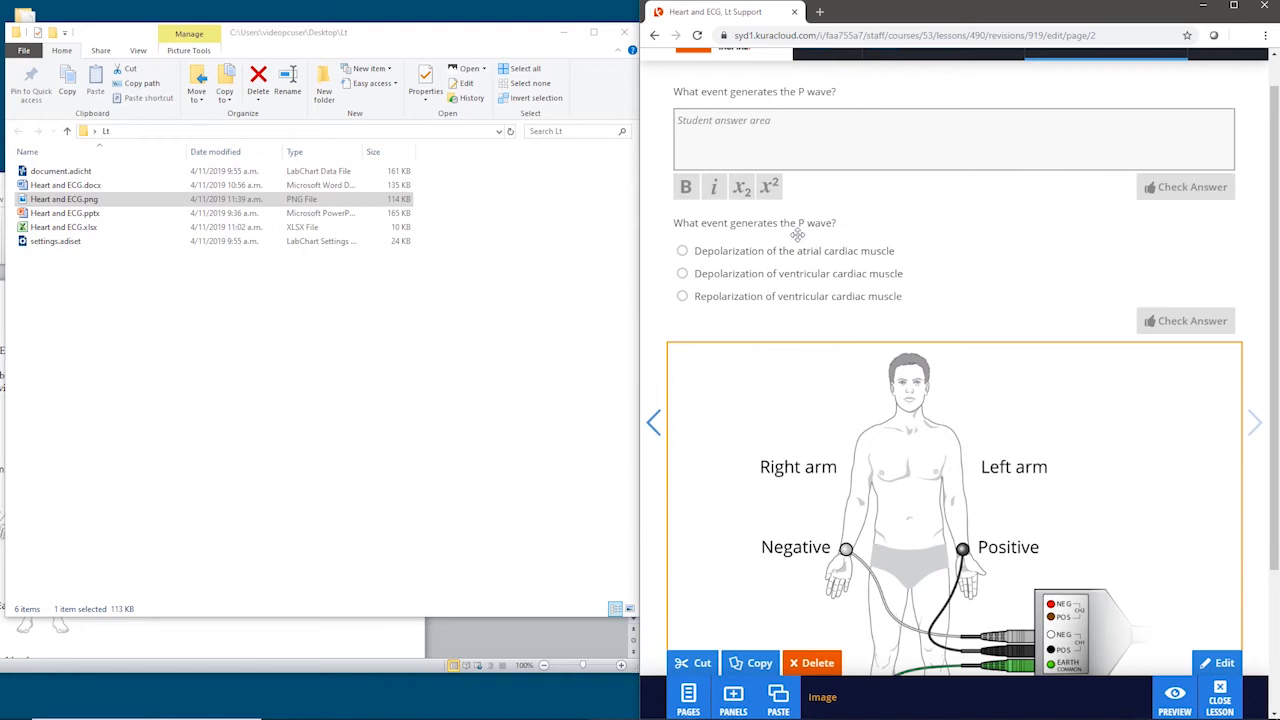
scroll(797, 234, down, 2)
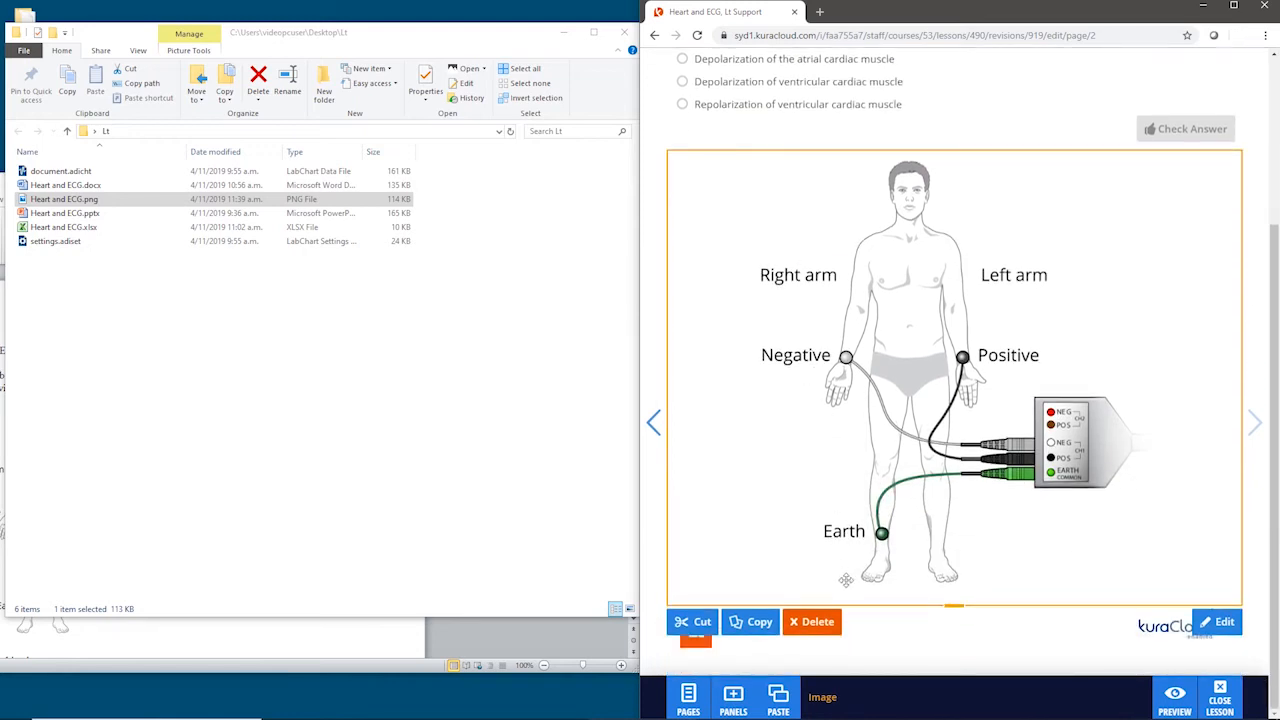
click(858, 632)
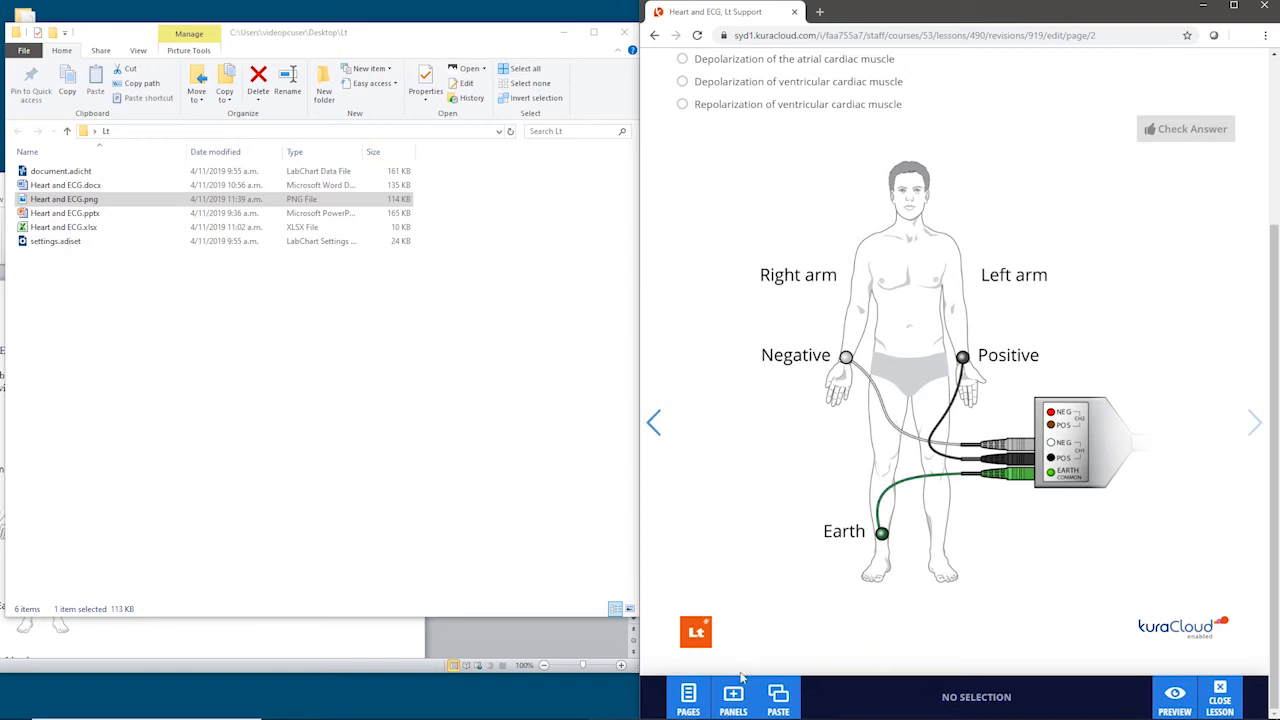
Step: Add a second Image panel below the electrode diagram and load Heart and ECG.png into it
click(750, 708)
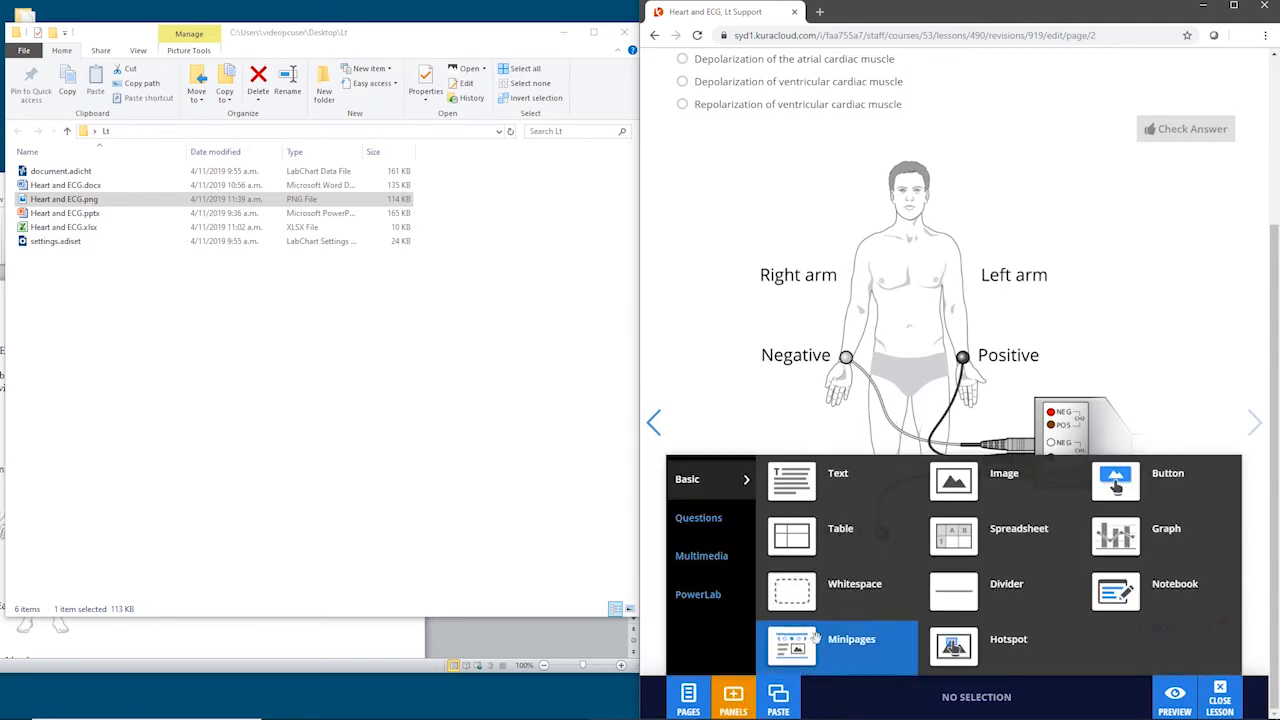
drag(956, 487, 897, 630)
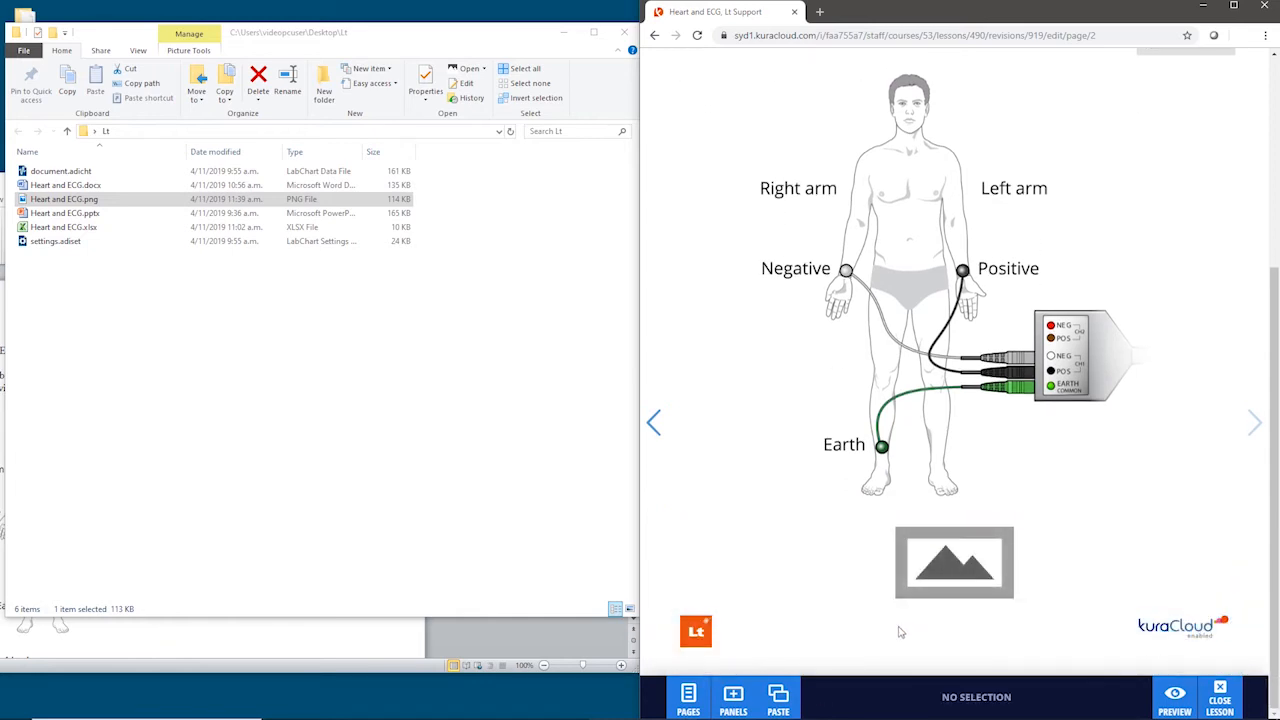
click(945, 565)
double_click(945, 565)
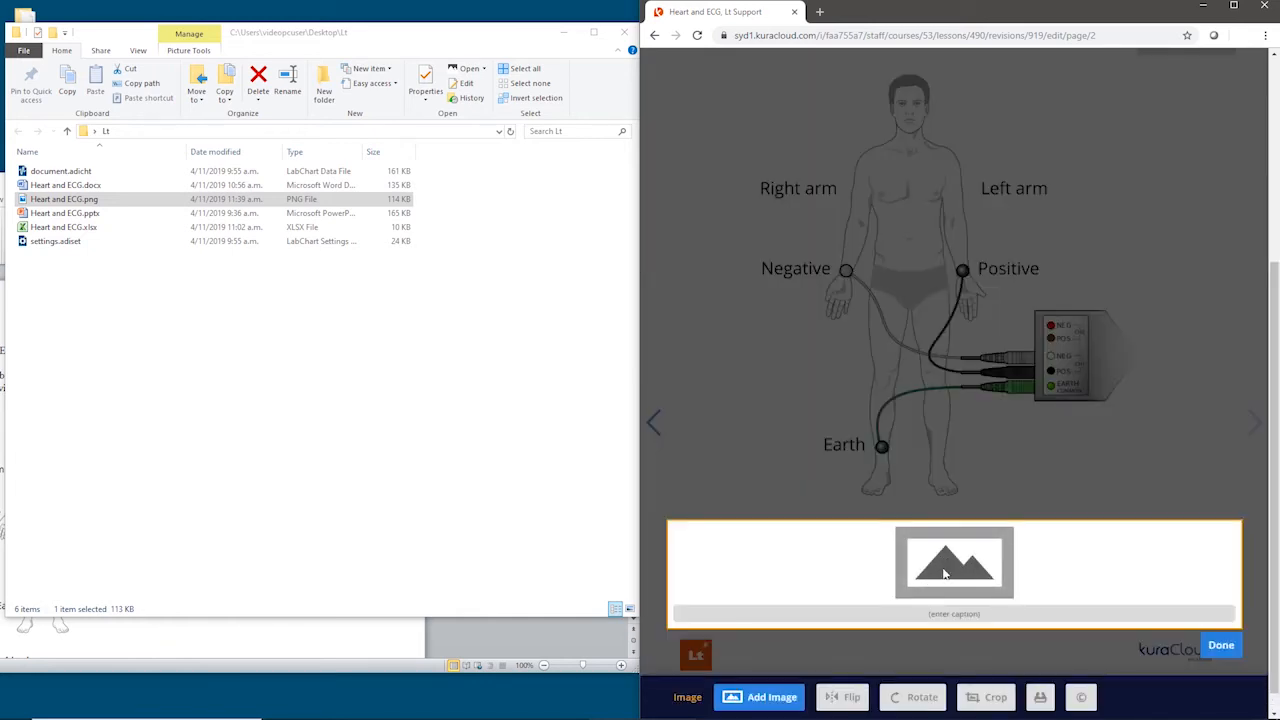
click(798, 695)
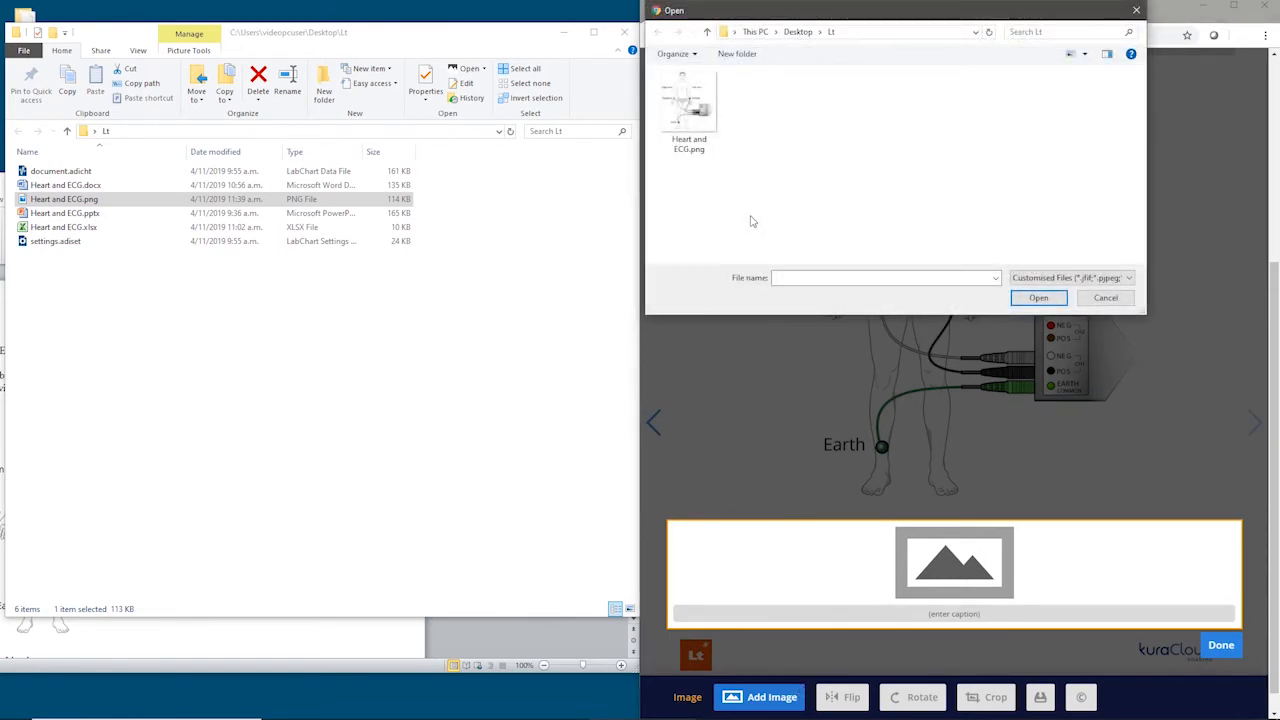
click(710, 128)
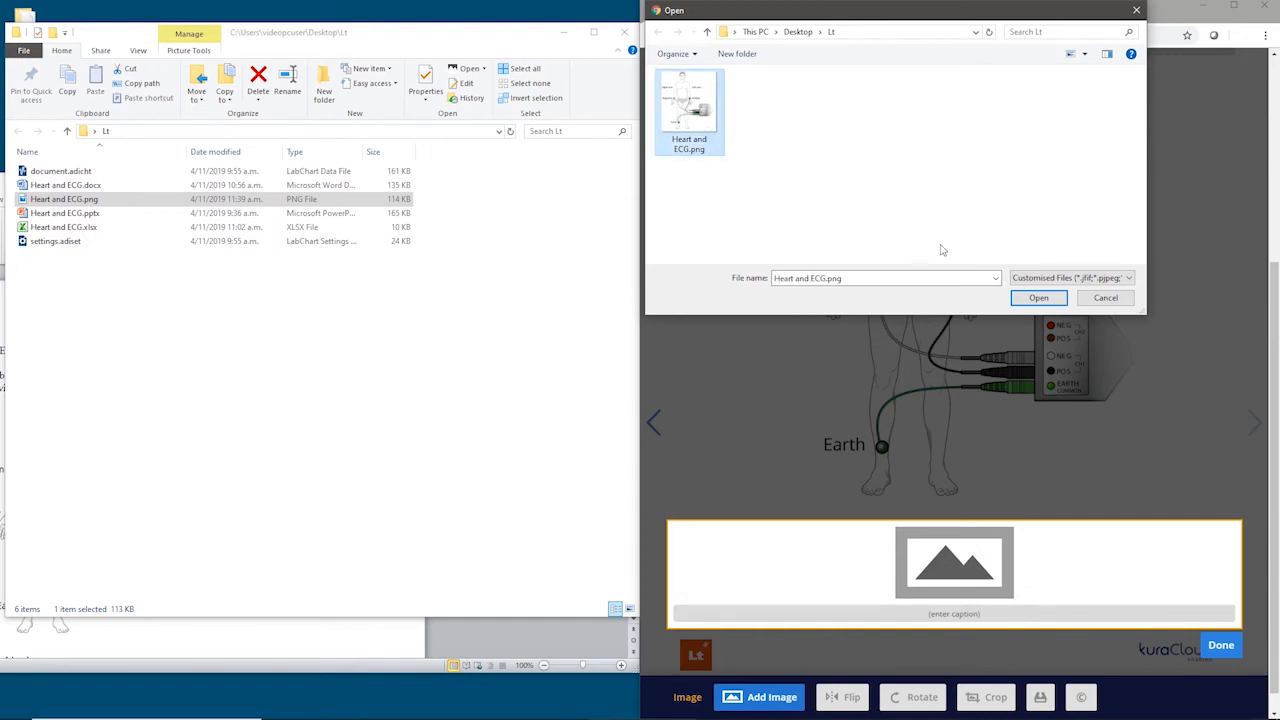
click(1038, 298)
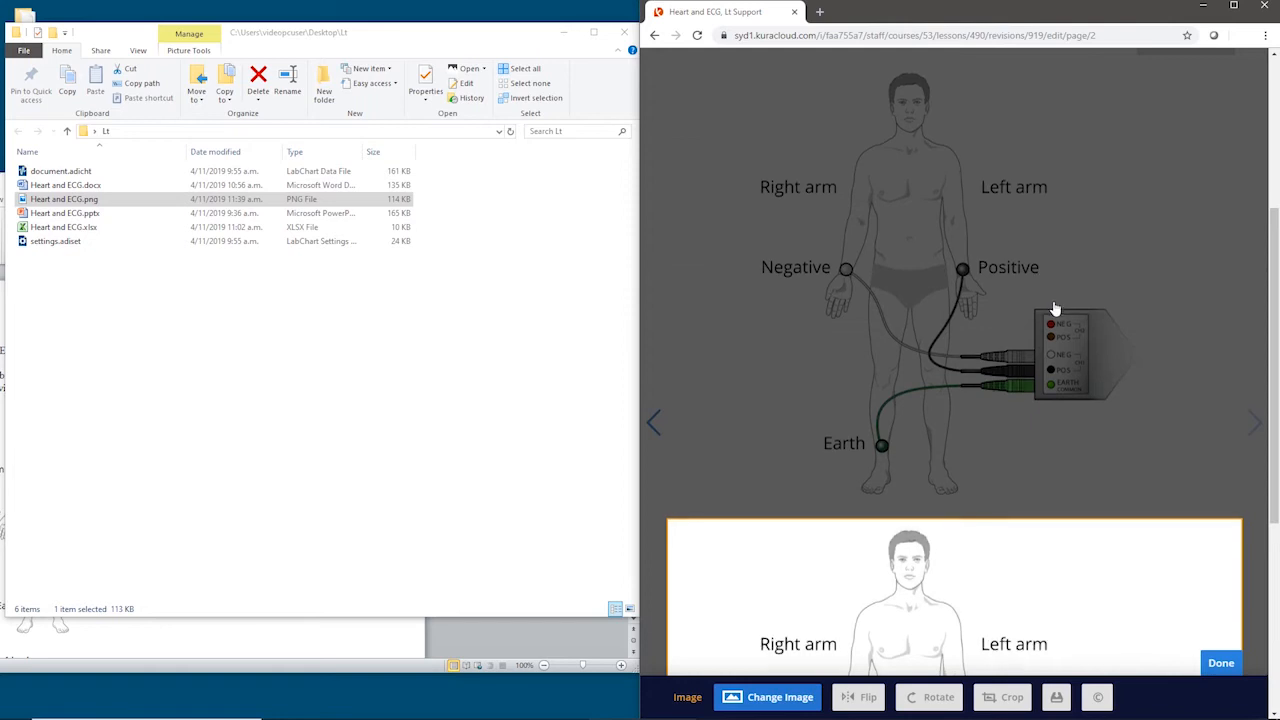
scroll(1054, 307, down, 4)
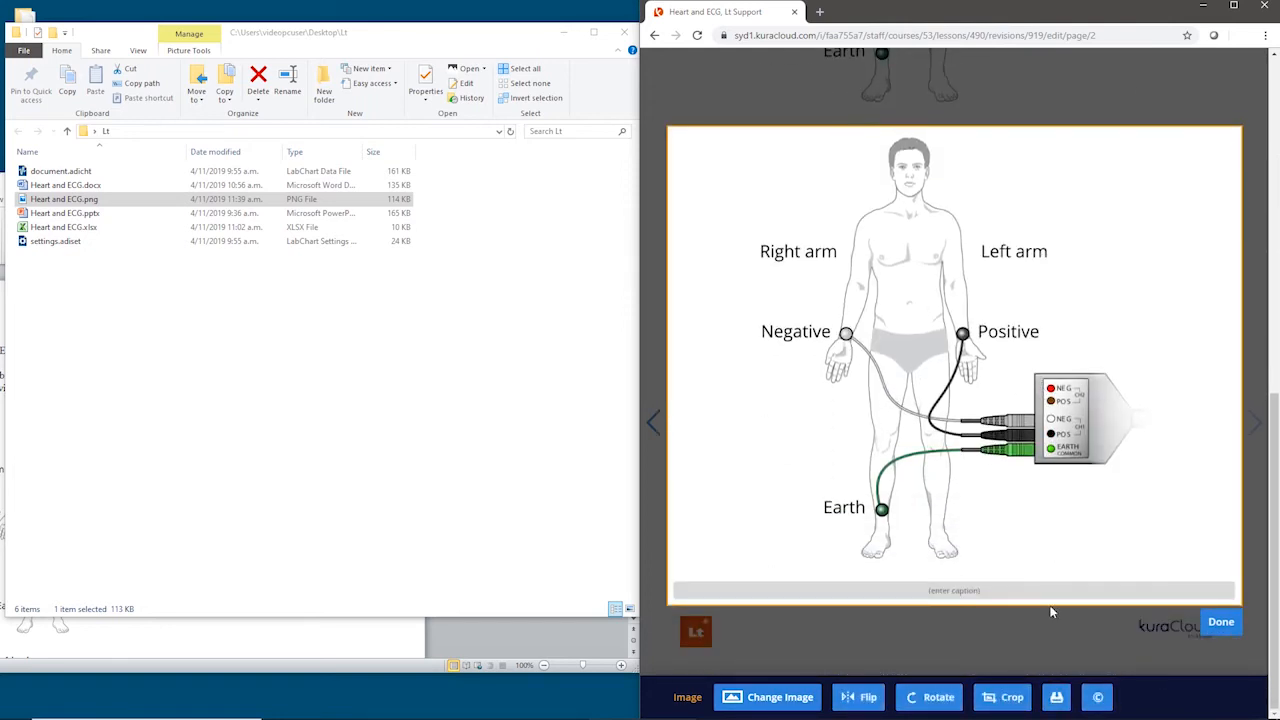
click(1049, 622)
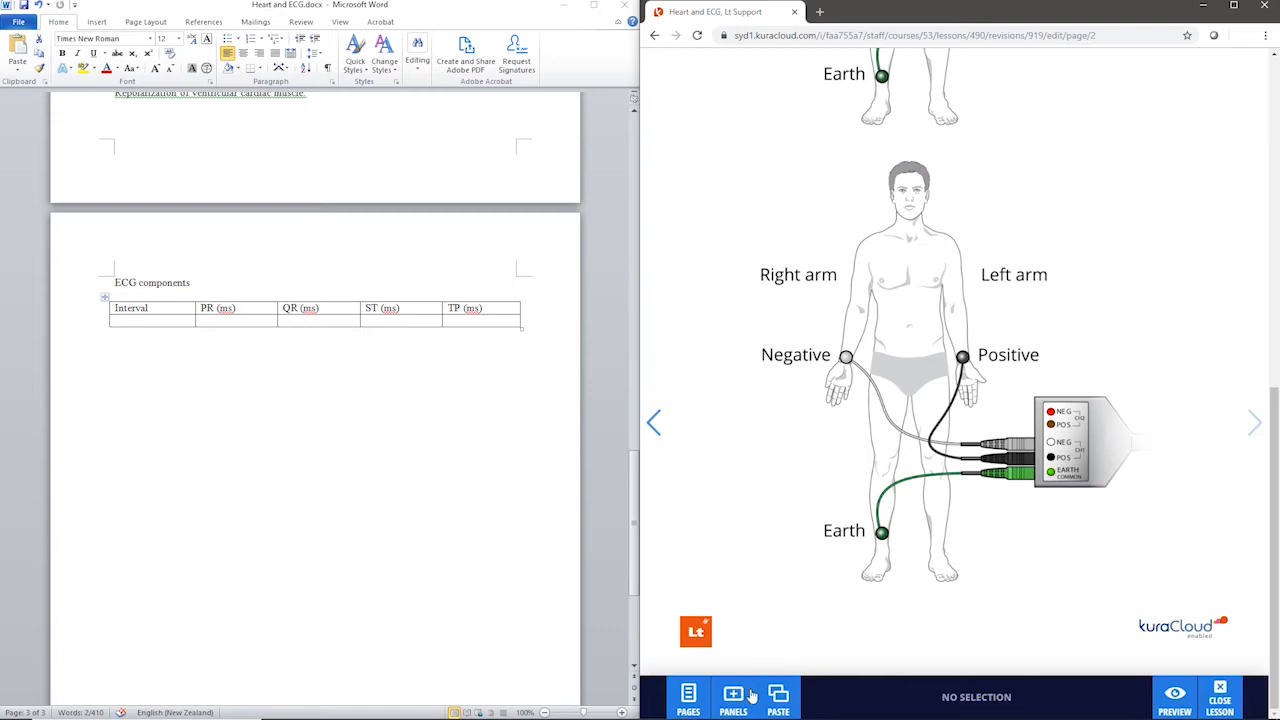
Step: Add a Table panel below the second electrode diagram and open it for editing
click(752, 694)
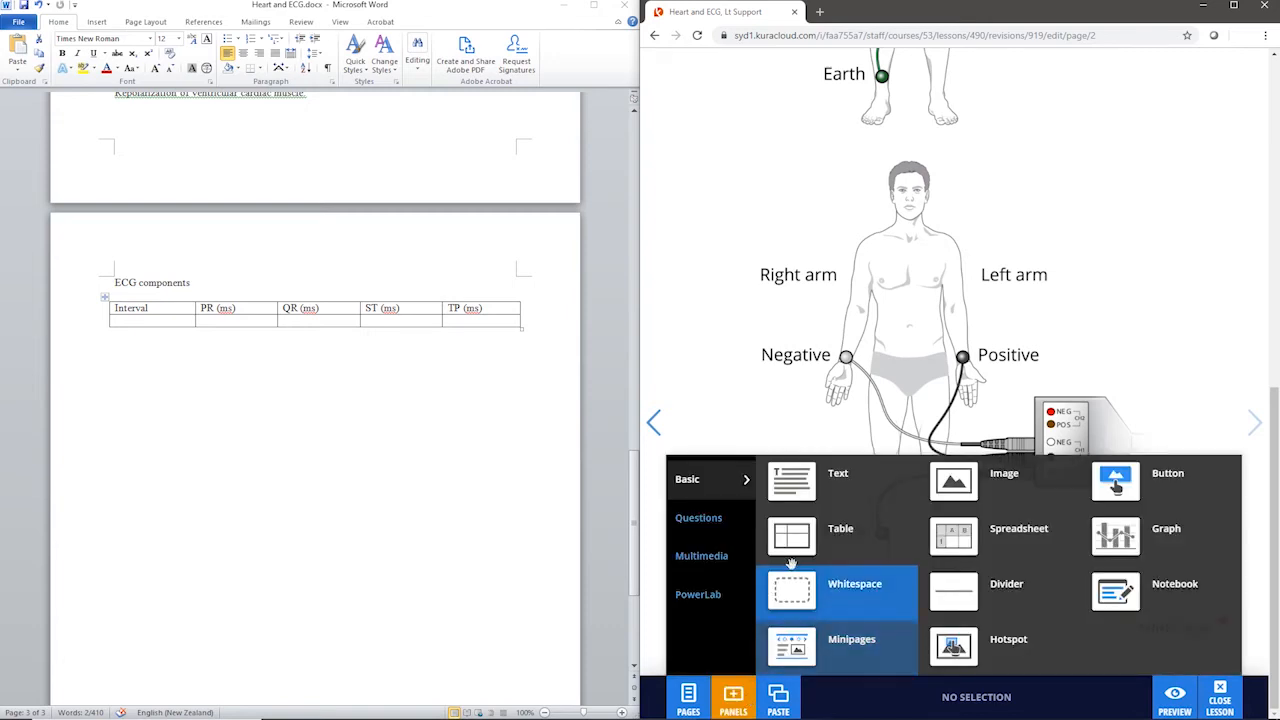
drag(805, 540, 796, 626)
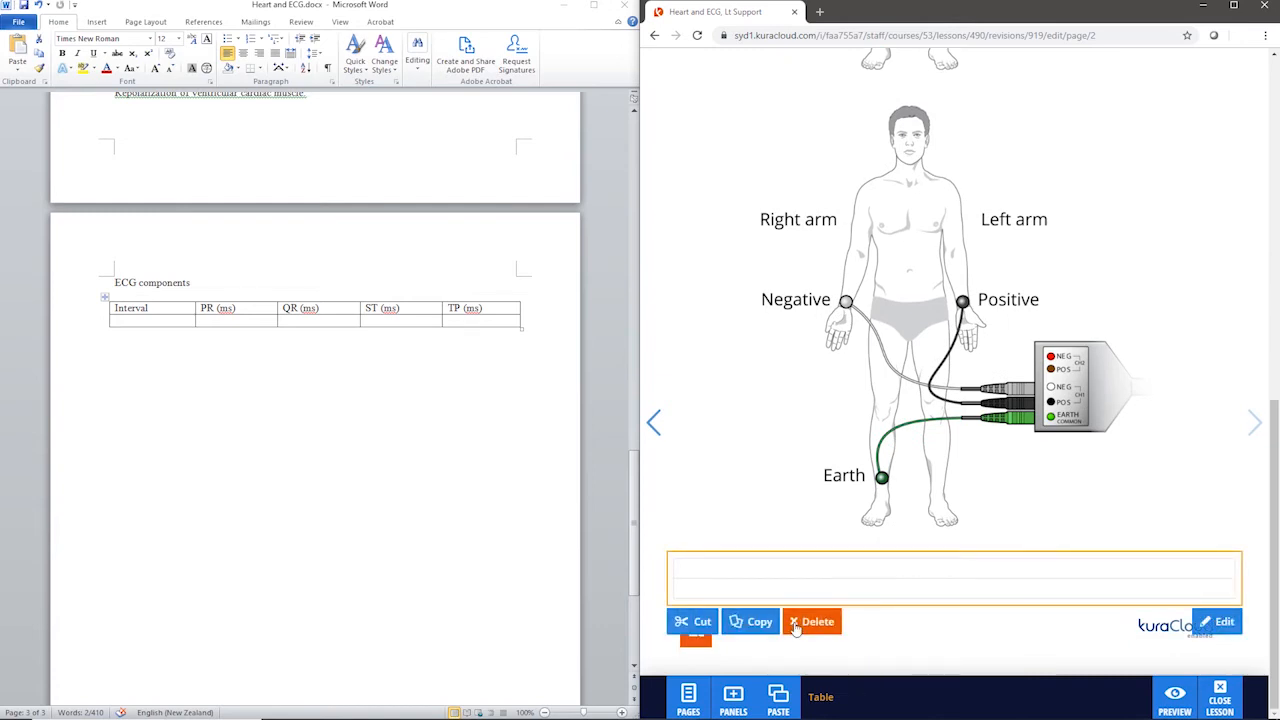
click(771, 574)
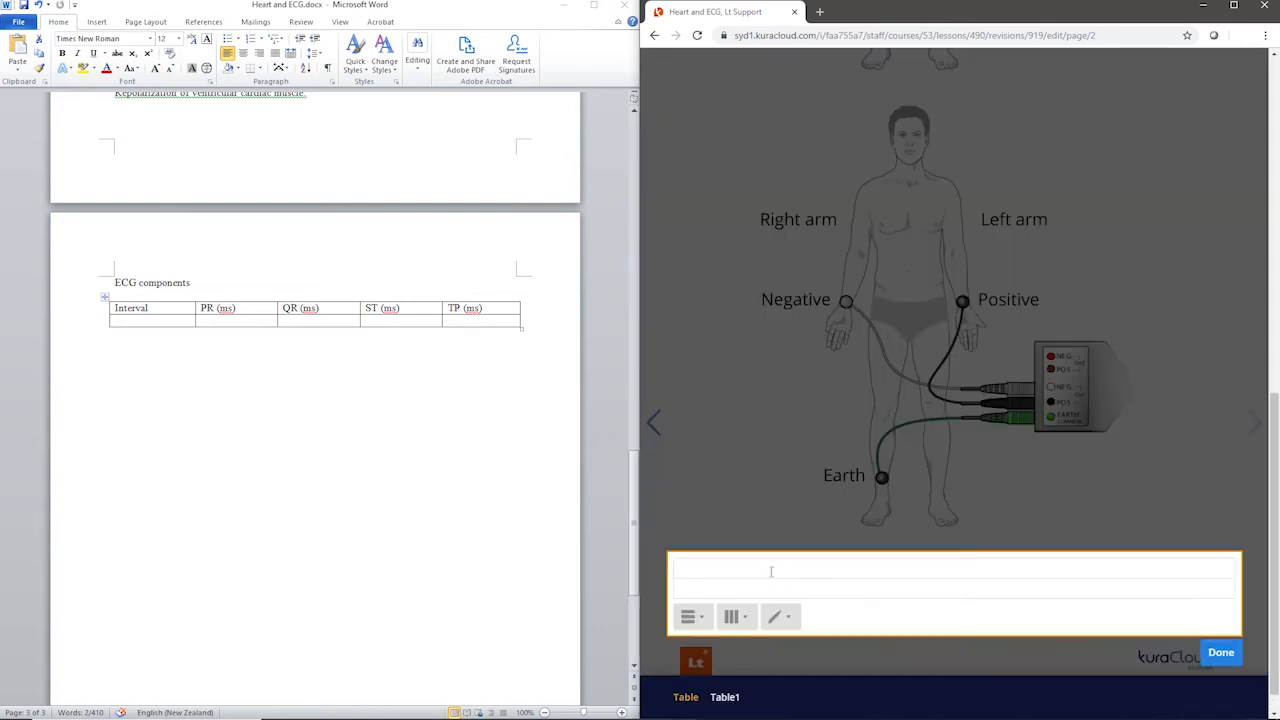
Step: Add three columns to the new table to match the five-column ECG components table in Word
click(737, 618)
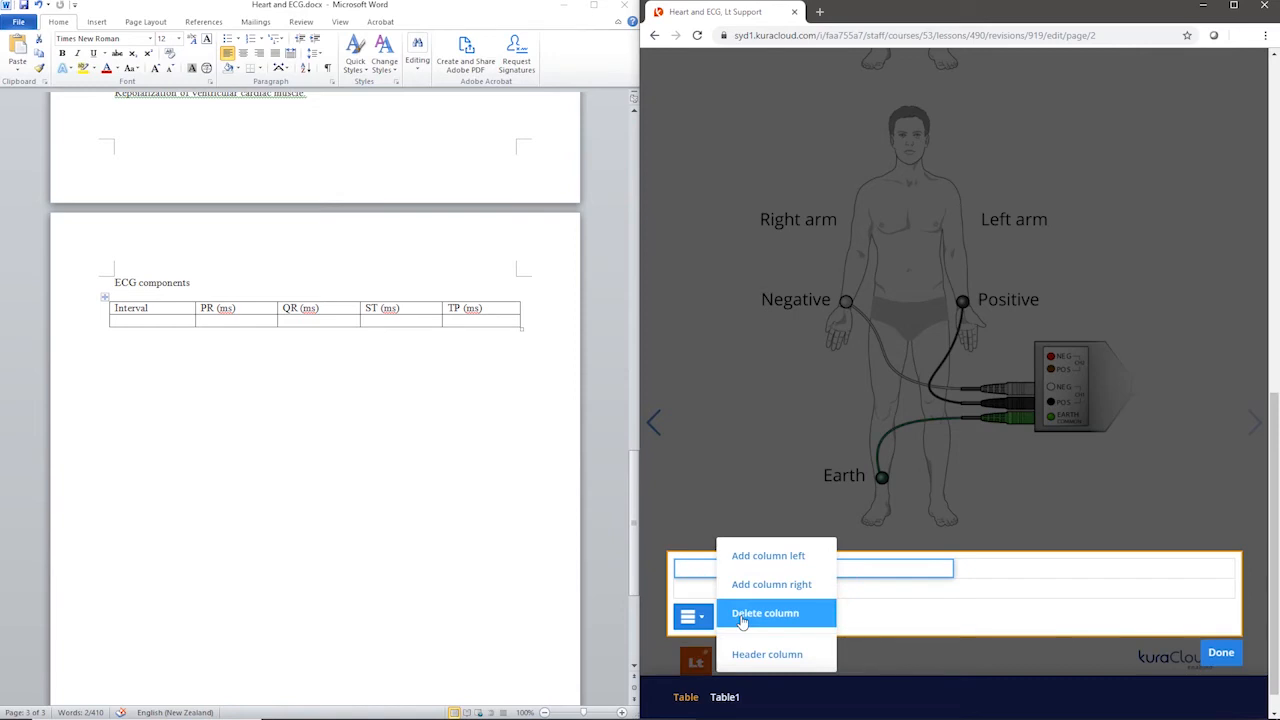
click(760, 586)
click(742, 618)
click(757, 590)
click(740, 618)
click(757, 588)
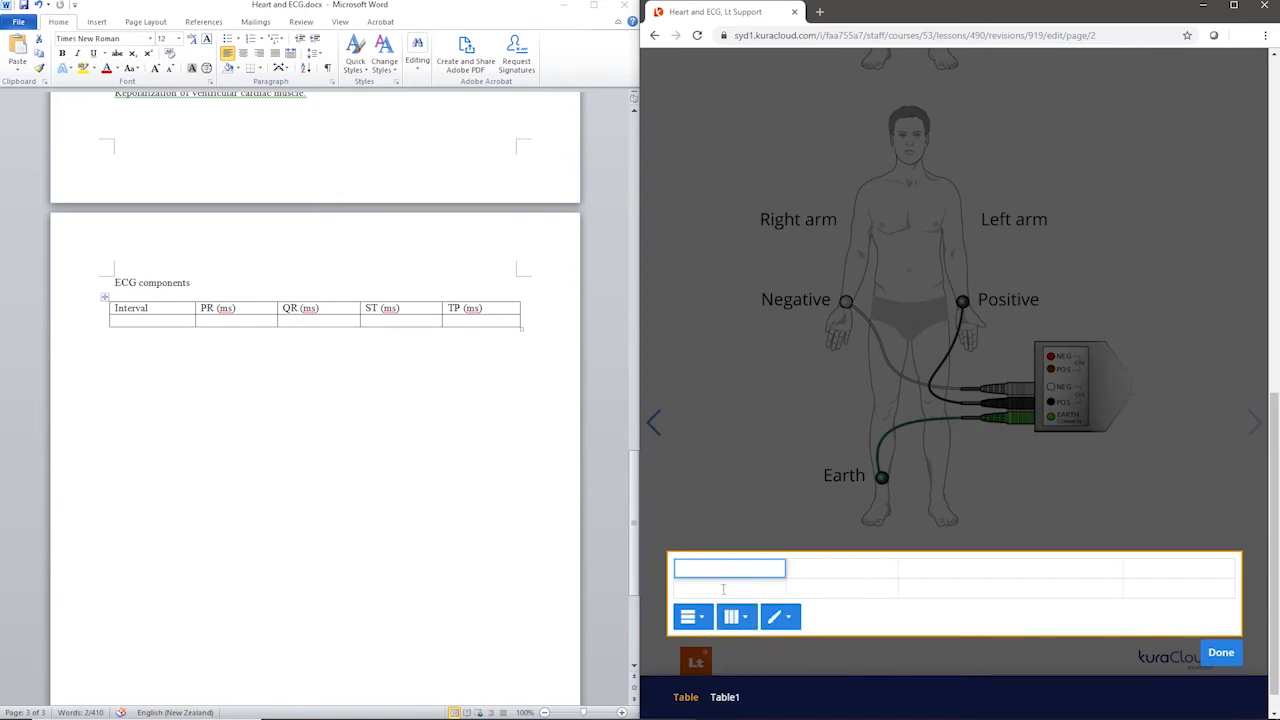
click(723, 589)
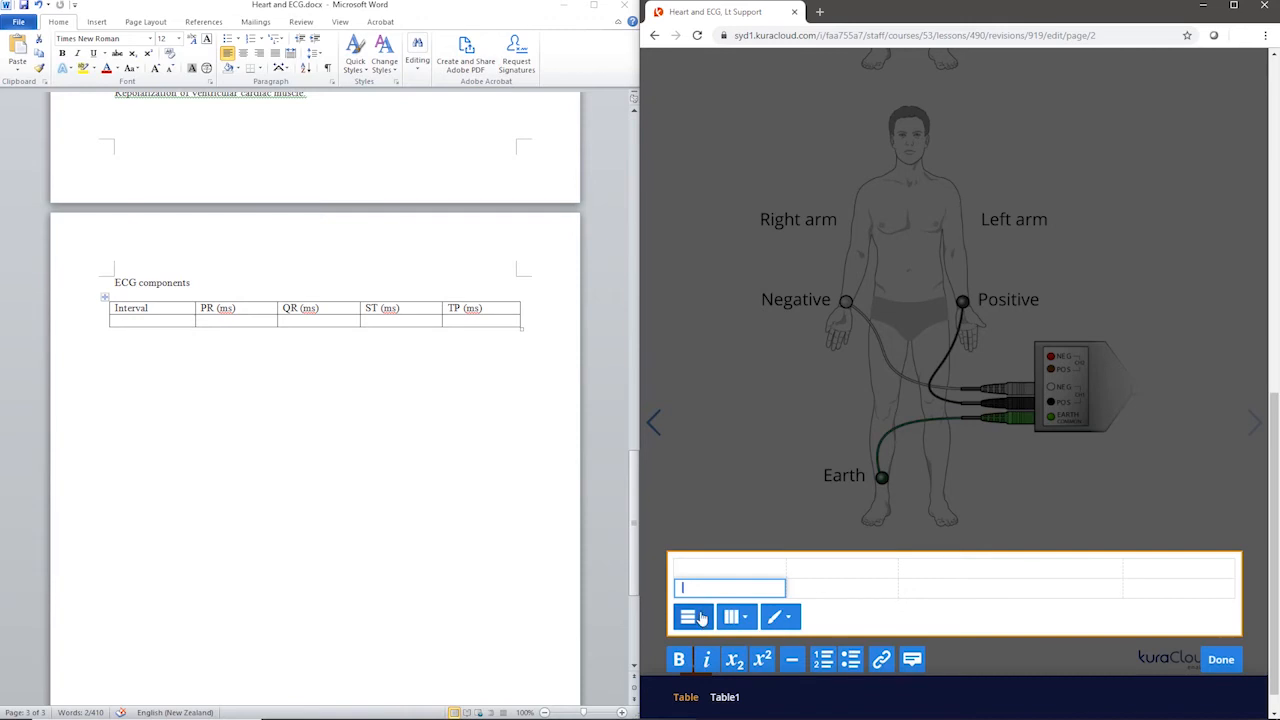
Step: Copy the headings Interval, PR (ms), QR (ms), ST (ms) and TP (ms) from the Word table into the new table's first row and finish editing
click(162, 317)
double_click(131, 309)
right_click(133, 312)
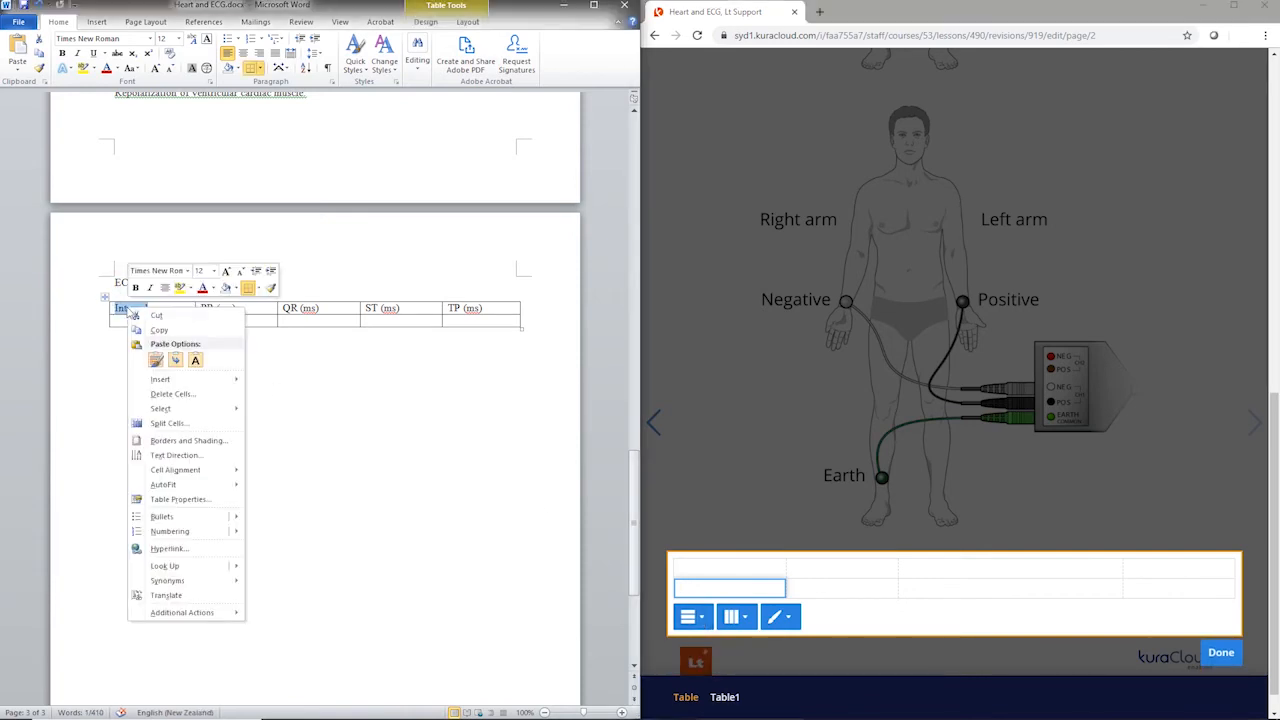
click(159, 330)
click(683, 567)
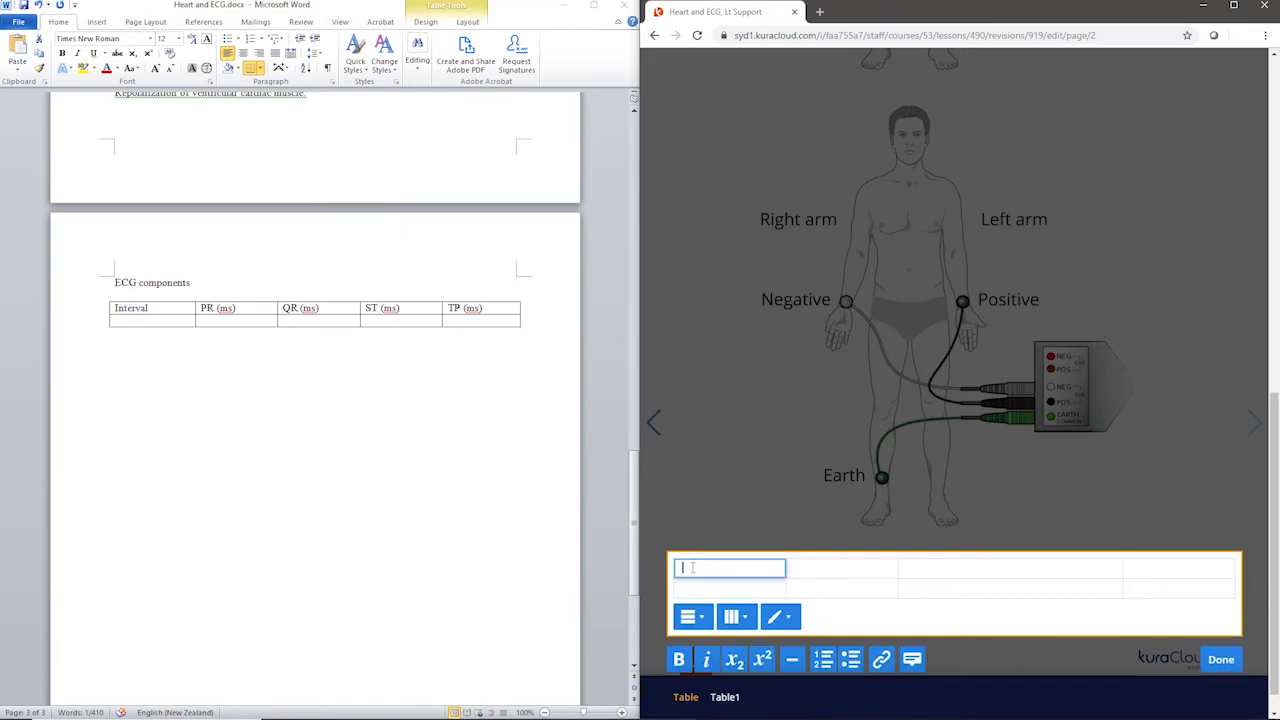
right_click(684, 568)
click(735, 464)
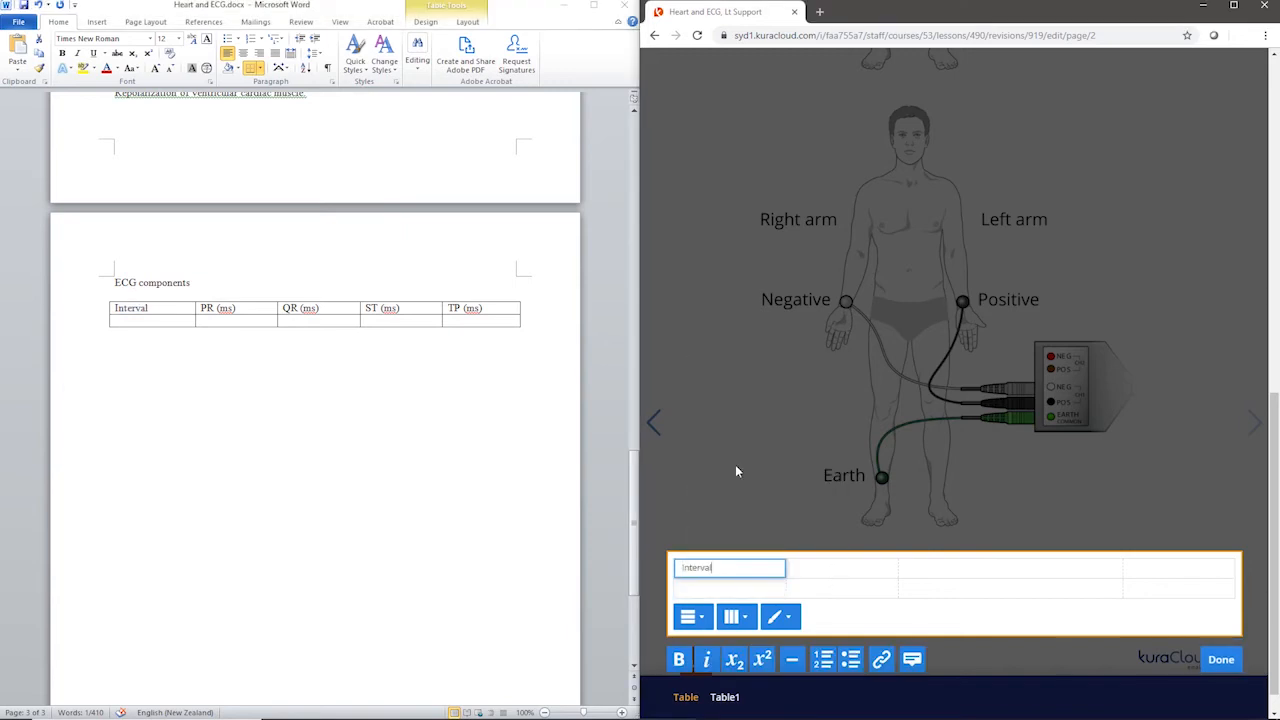
click(1184, 465)
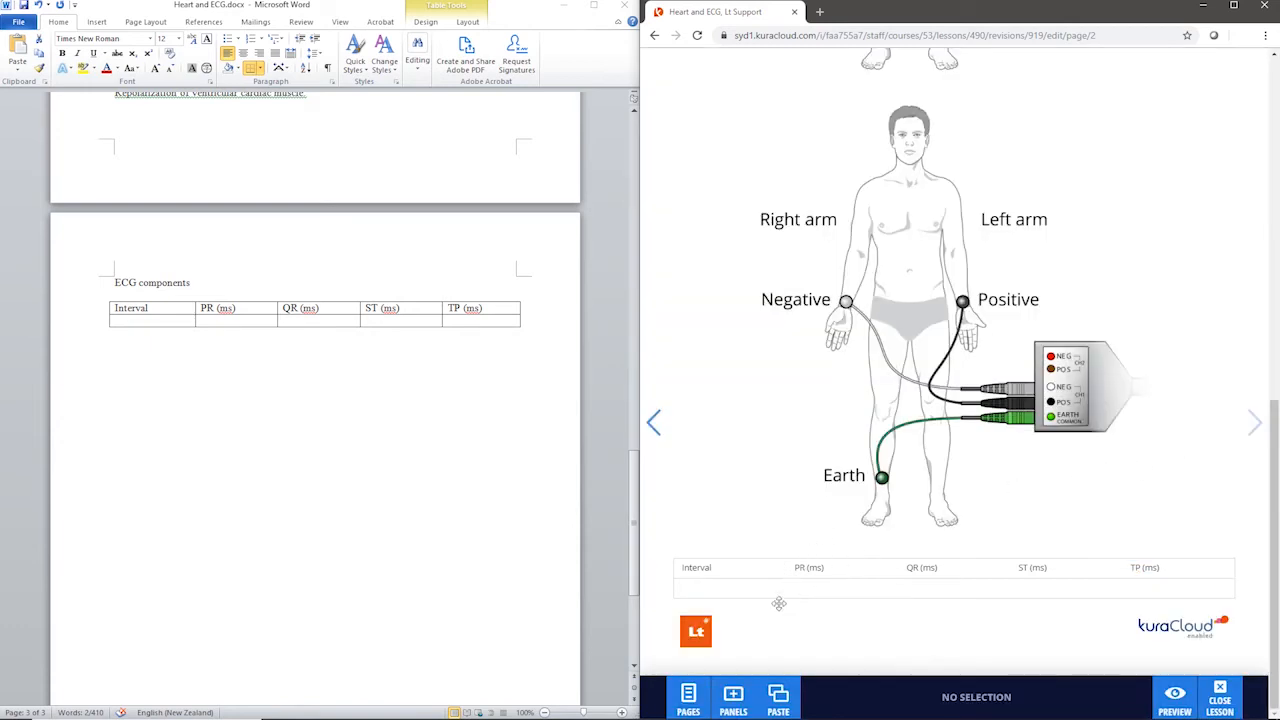
click(748, 697)
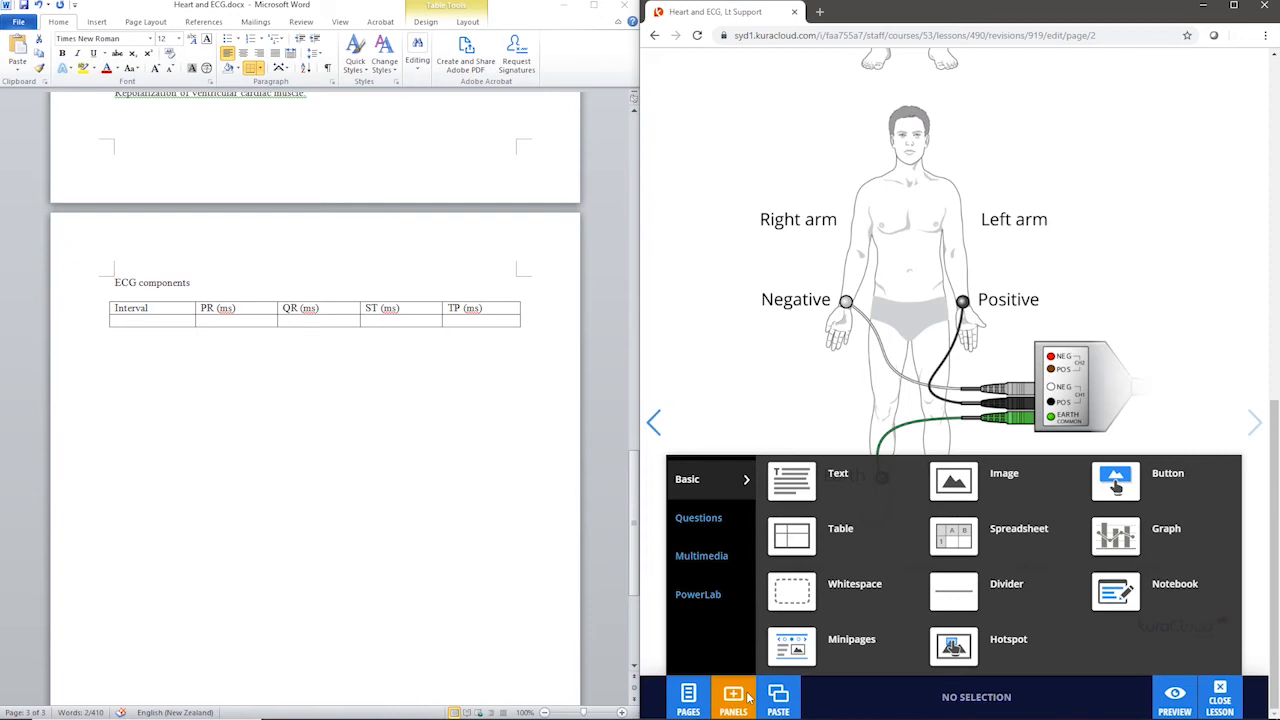
click(745, 560)
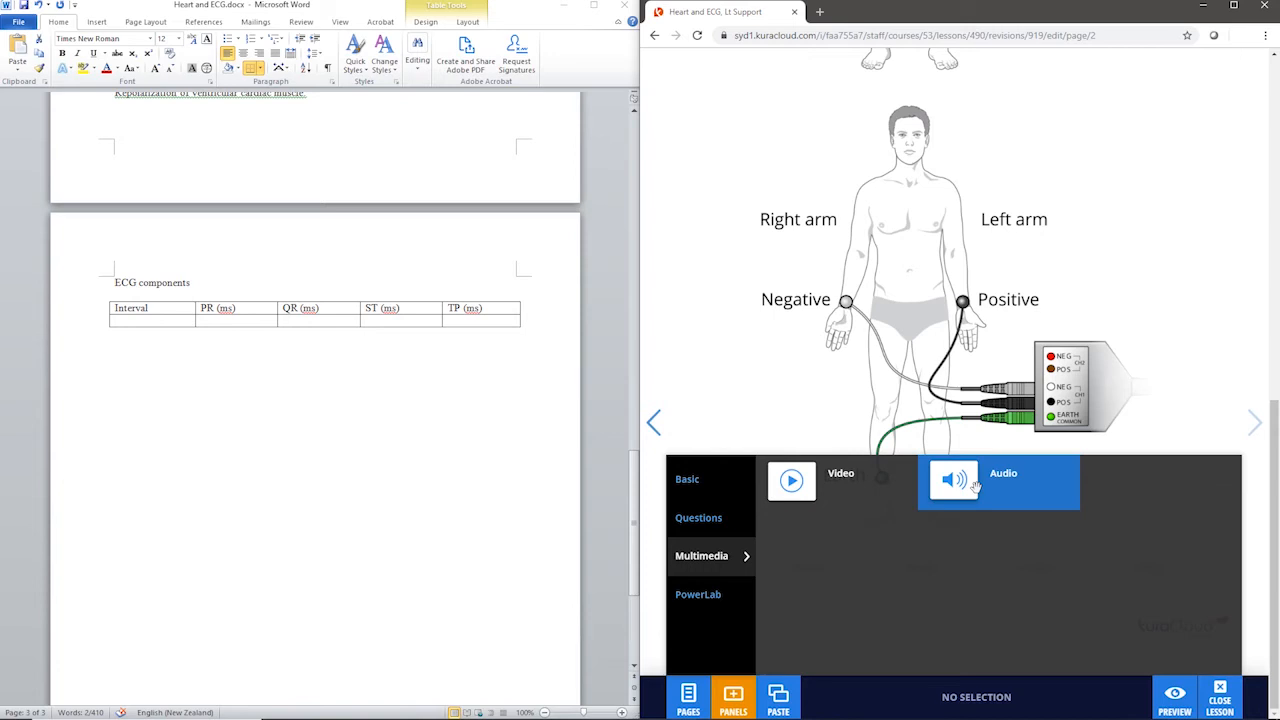
click(1174, 437)
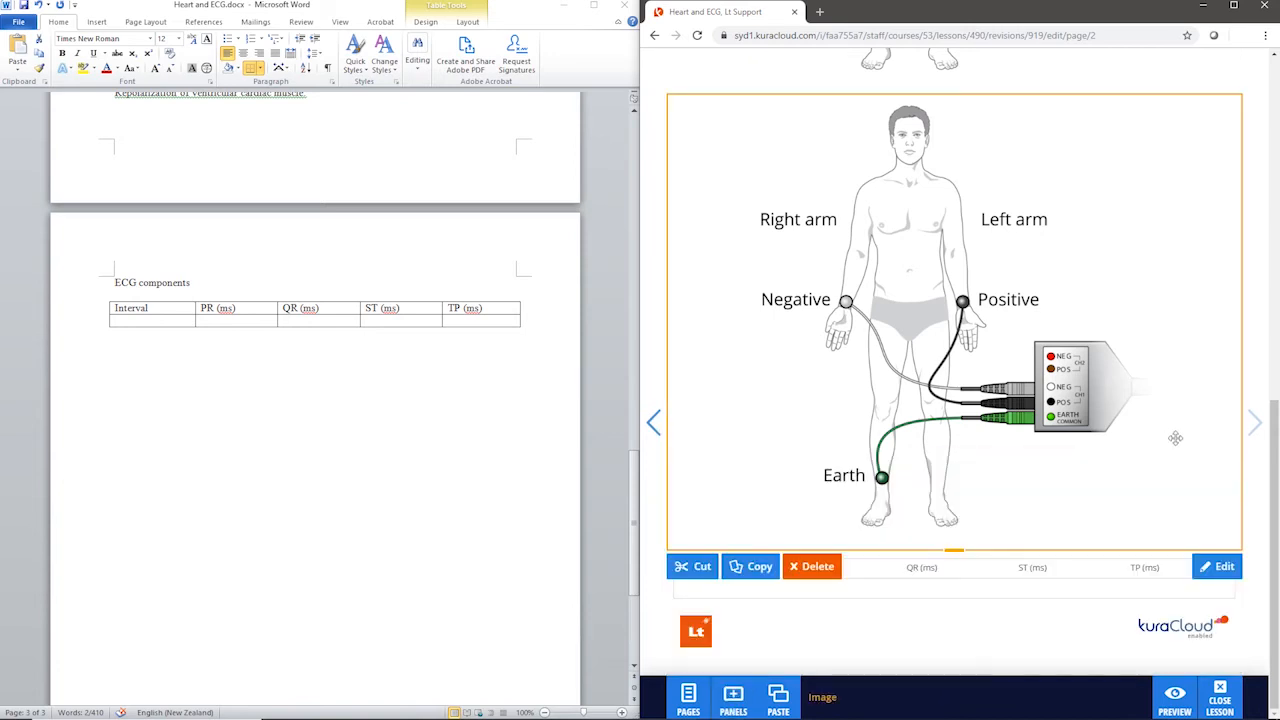
Step: Shrink the first electrode diagram and place it beside the multi-choice question about the P wave
scroll(1043, 478, up, 1)
scroll(1043, 478, up, 8)
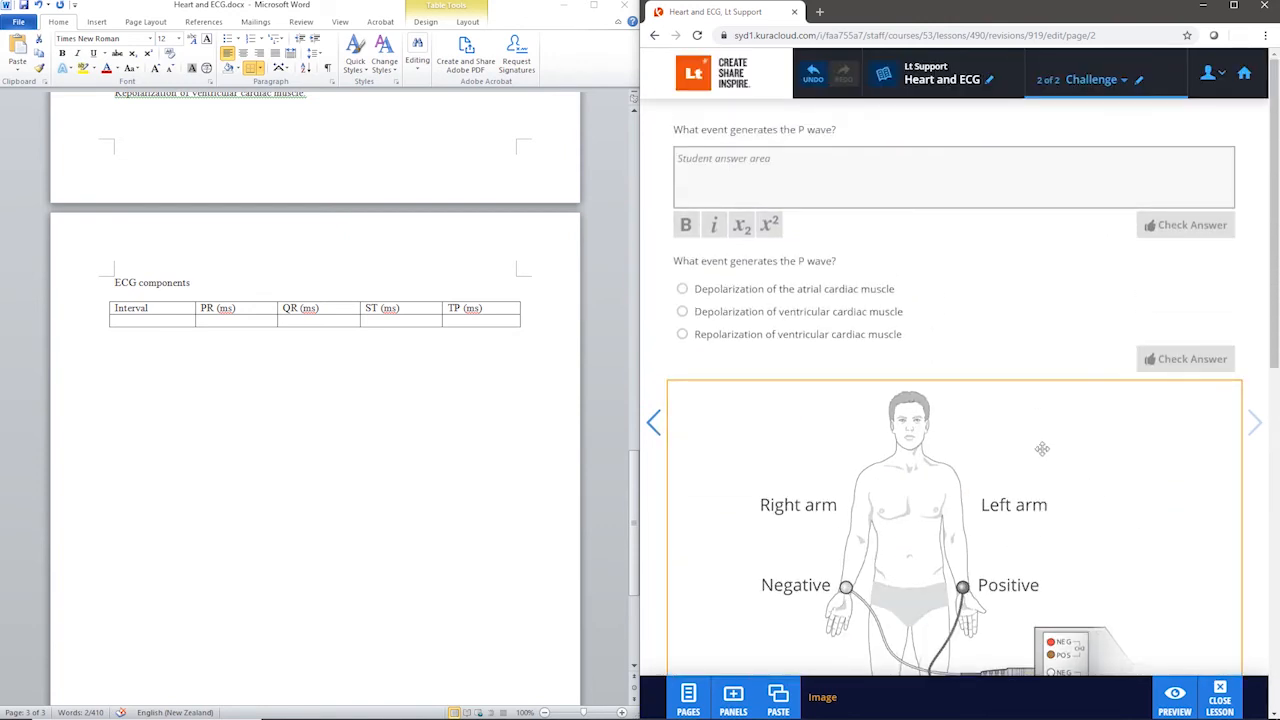
drag(1248, 307, 1248, 307)
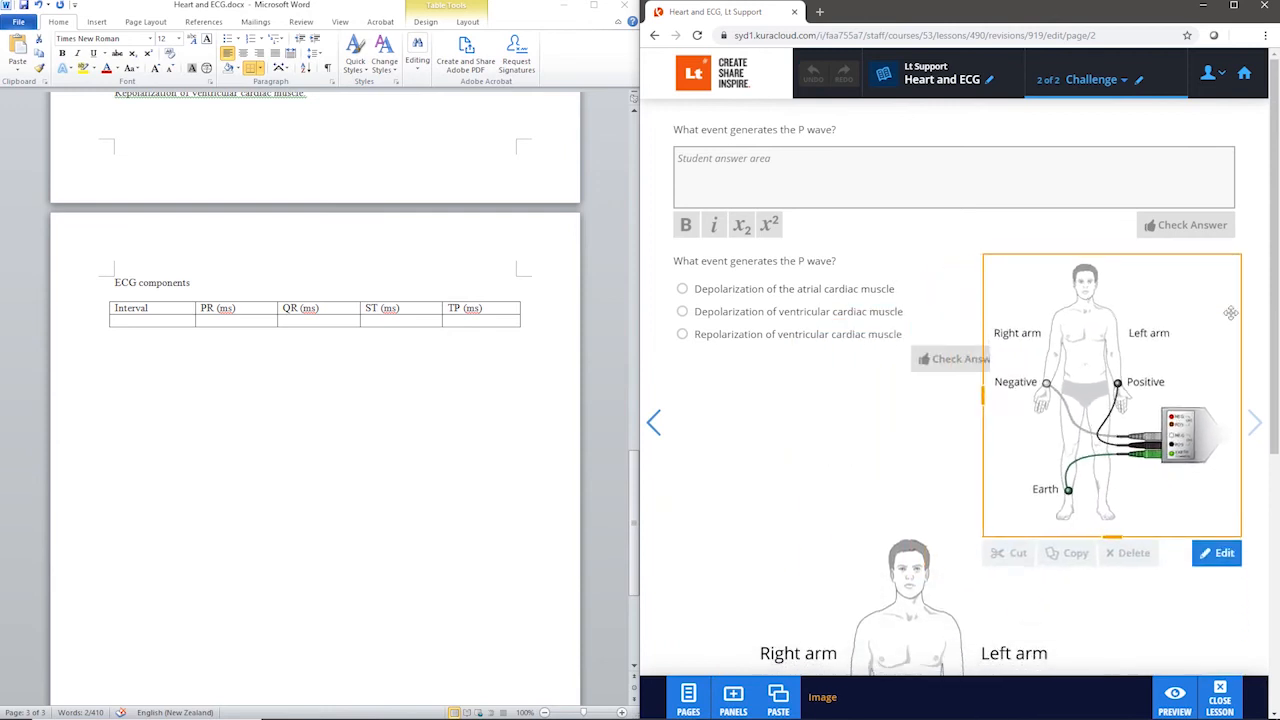
Step: Delete the duplicate full-width electrode diagram above the ECG components table
click(899, 520)
scroll(899, 450, down, 5)
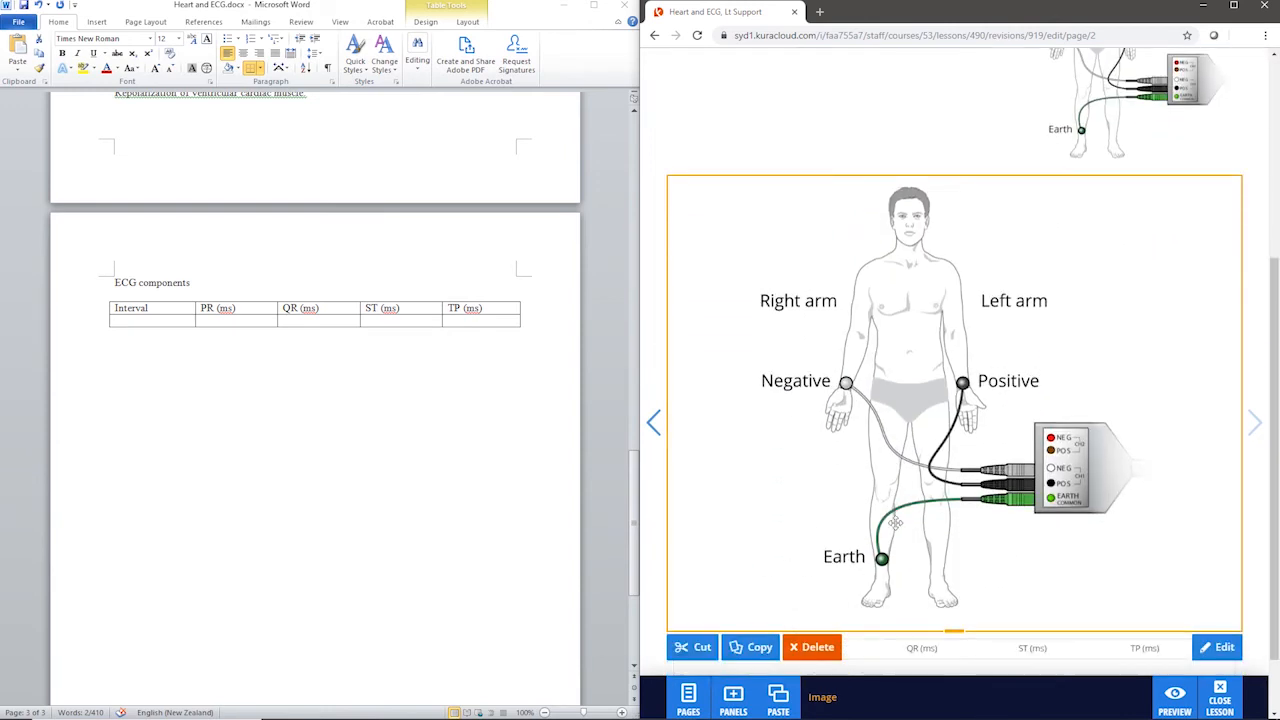
click(834, 578)
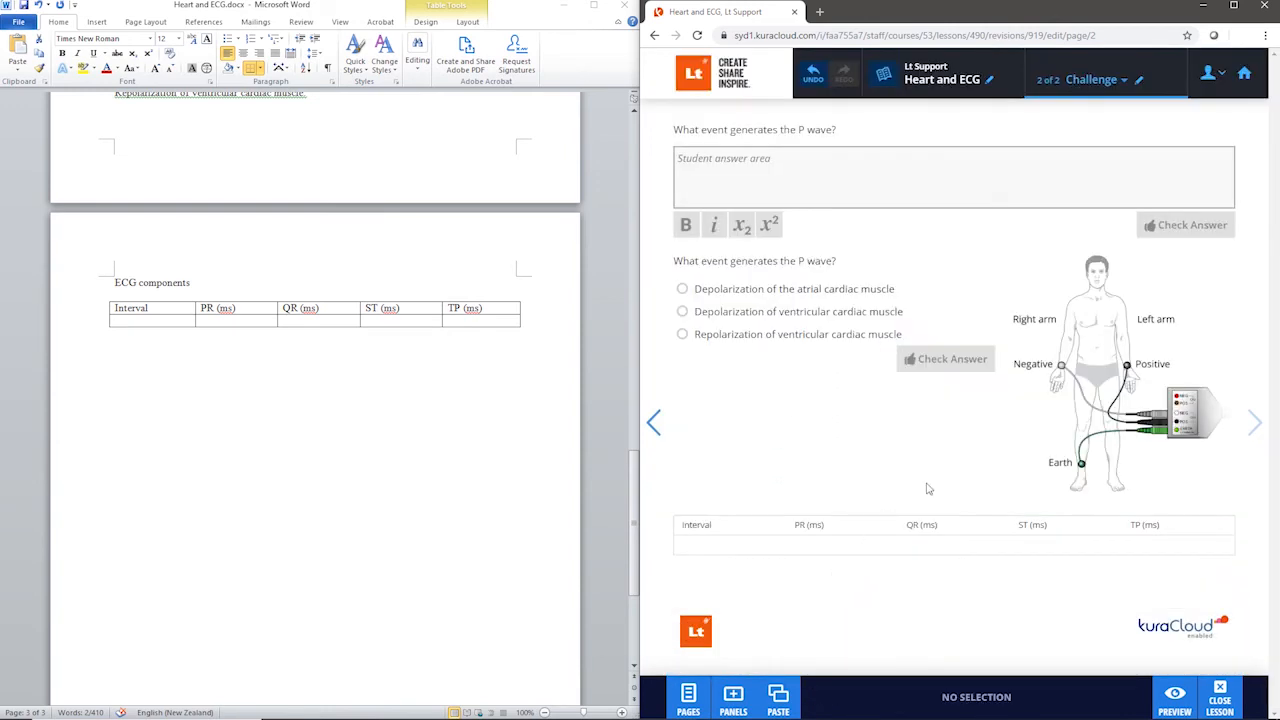
Step: Move the ECG components table up beneath the multi-choice question, alongside the electrode diagram
click(915, 530)
drag(915, 530, 854, 409)
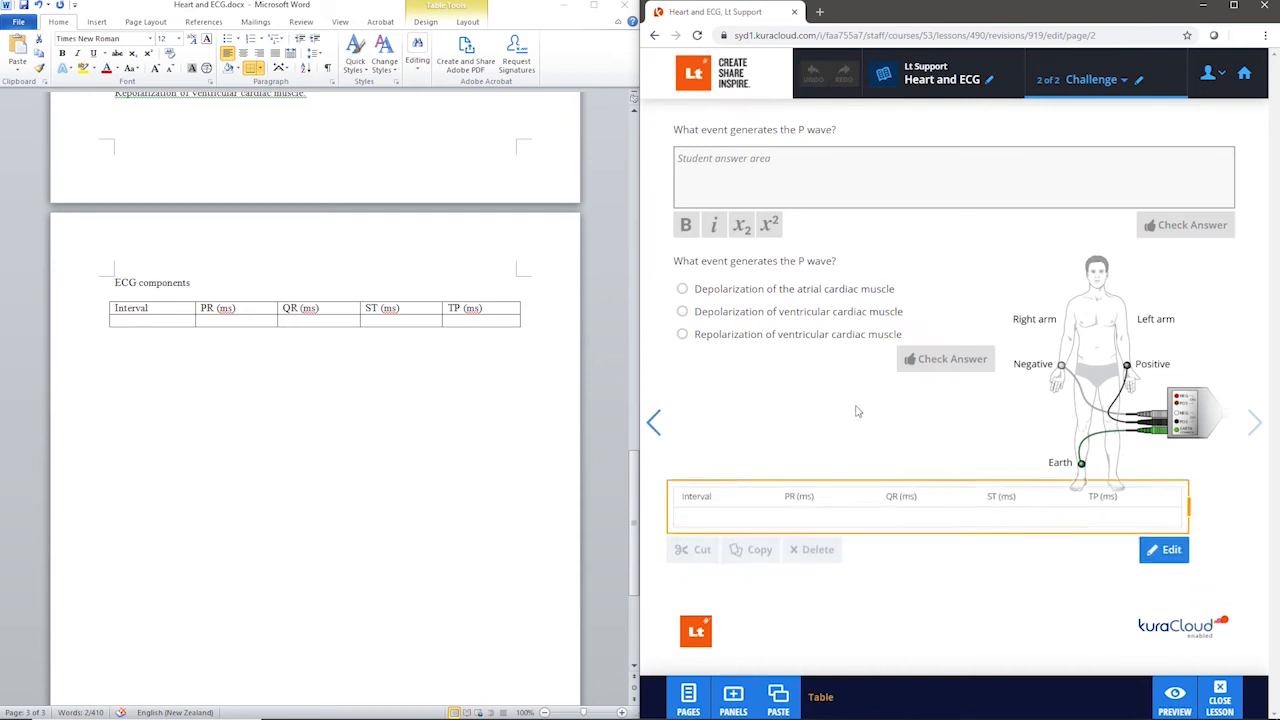
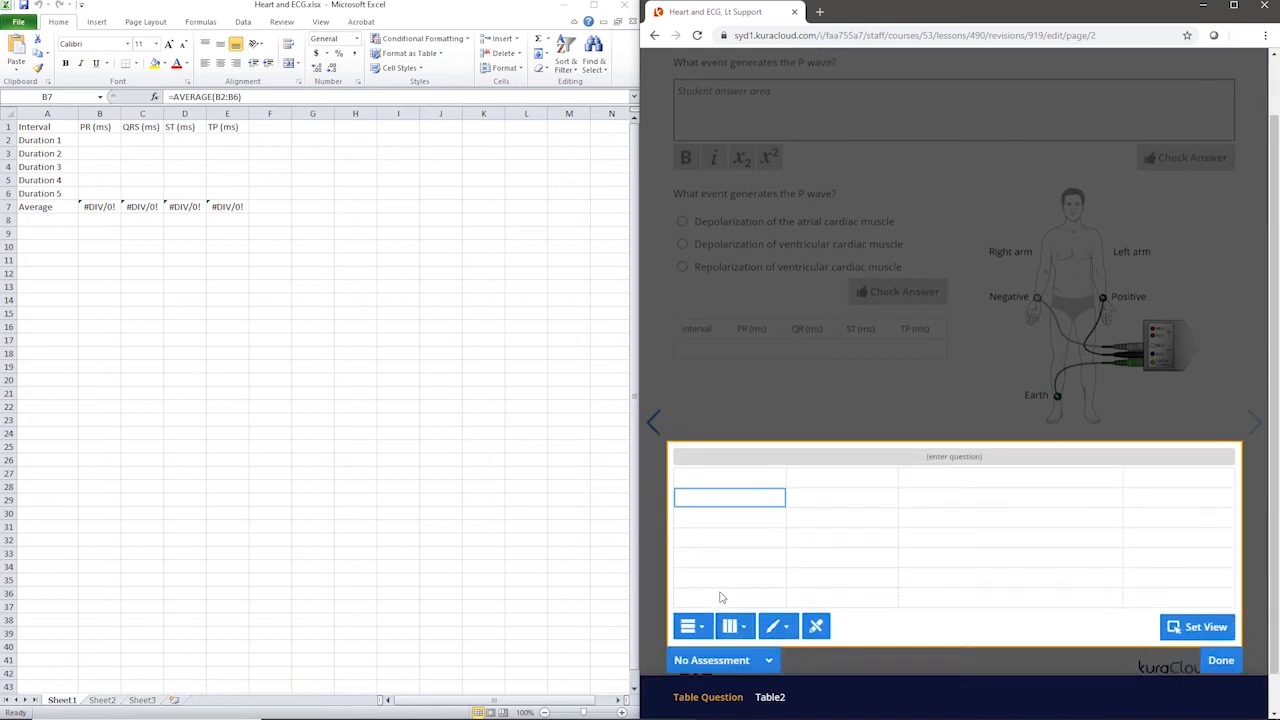
Step: Copy the interval headings, Duration 1–5 labels and Average label from the Excel sheet into the Table Question's cells
click(48, 131)
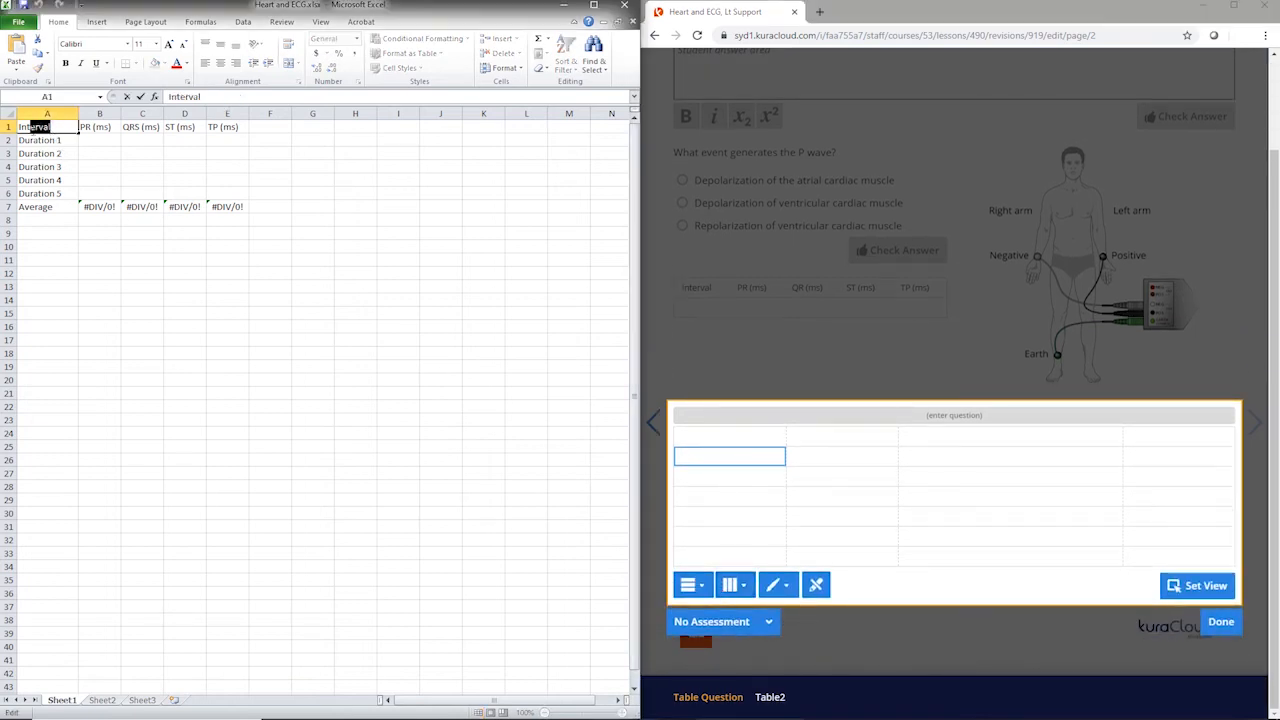
double_click(48, 131)
key(ctrl+c)
click(715, 452)
right_click(712, 438)
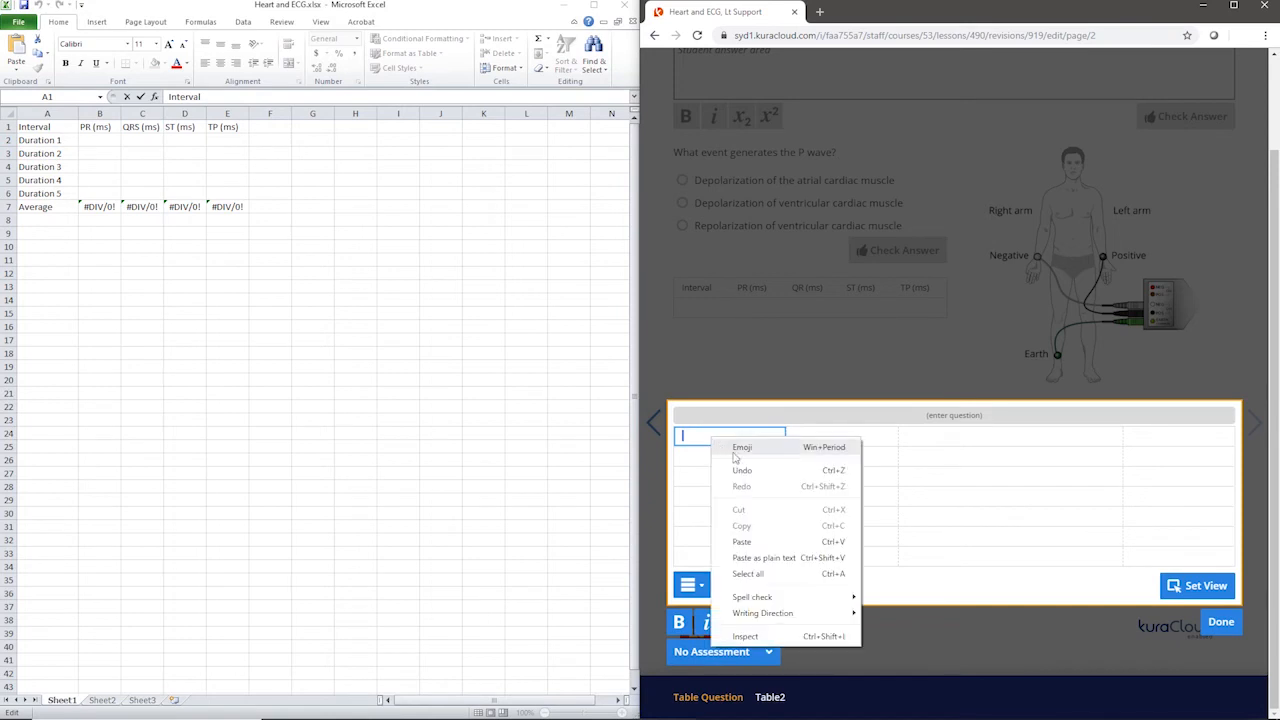
click(764, 543)
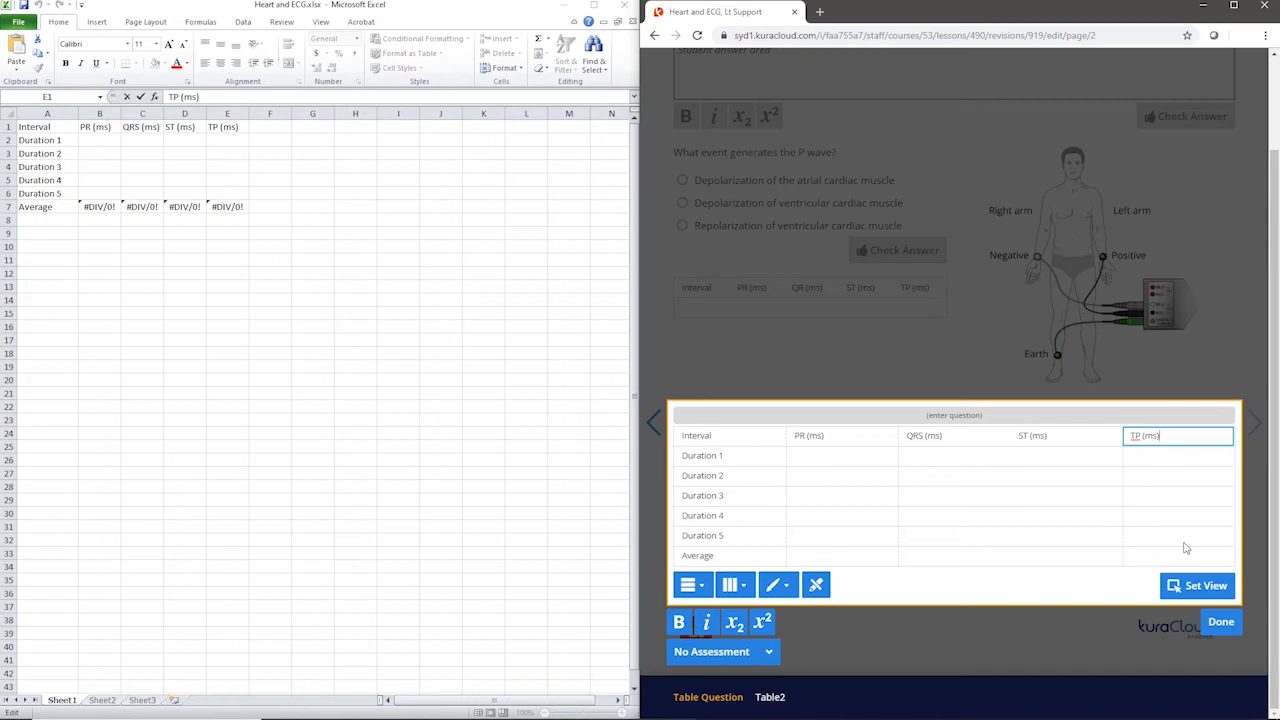
Step: Enter the formula =AVERAGE(B2:B6) in the Average row under PR (ms) of the Table Question
click(855, 556)
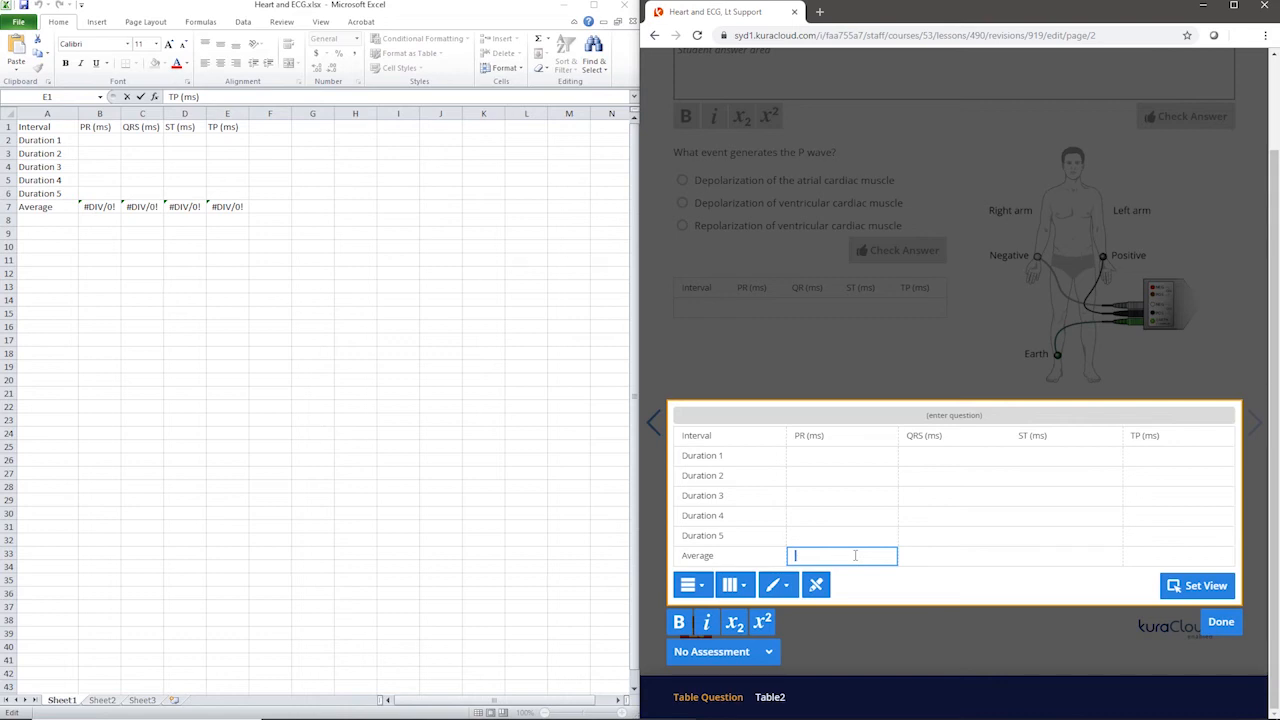
text(=AVERAGE(B2:B6))
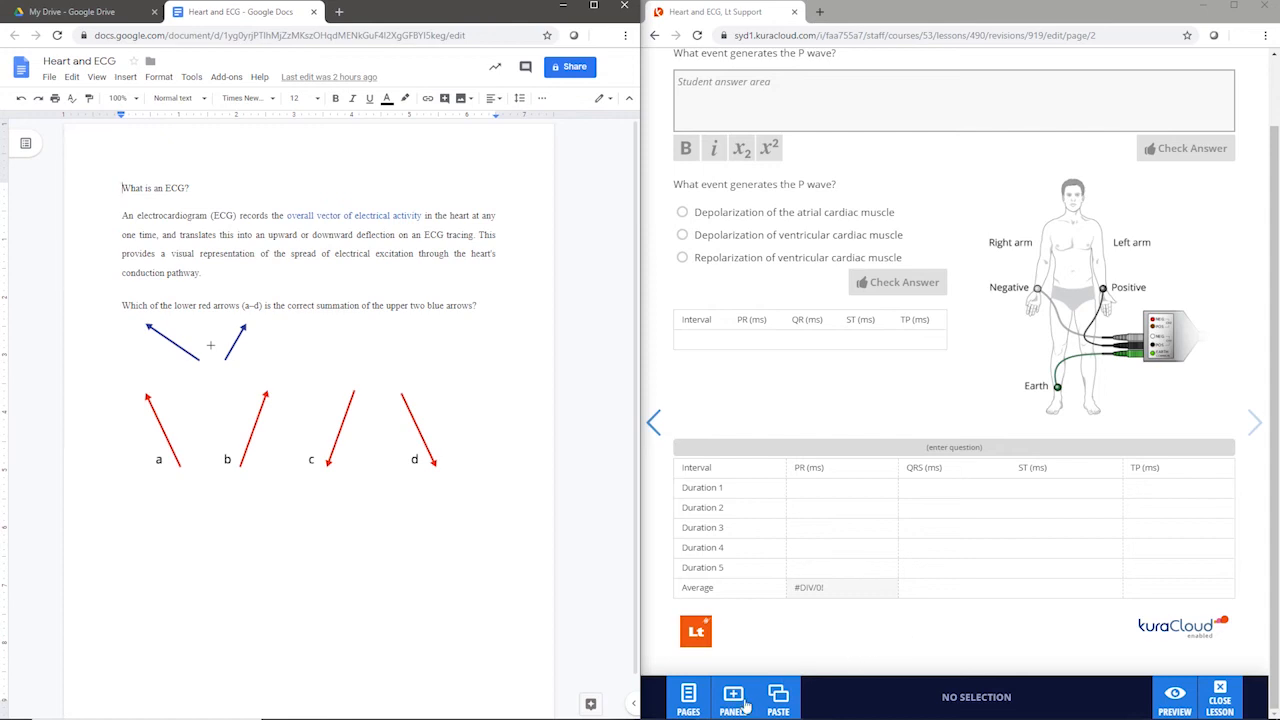
Step: Add a Text panel beneath the Table Question
click(745, 700)
click(737, 484)
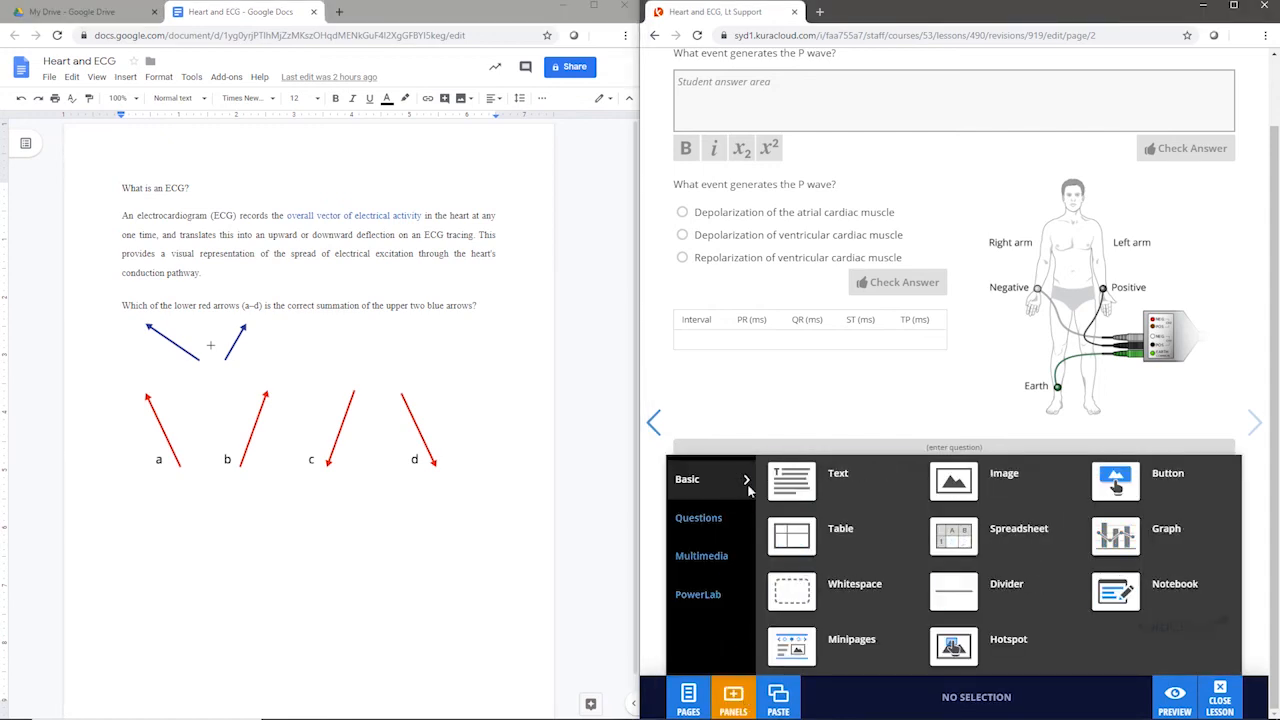
drag(835, 490, 901, 605)
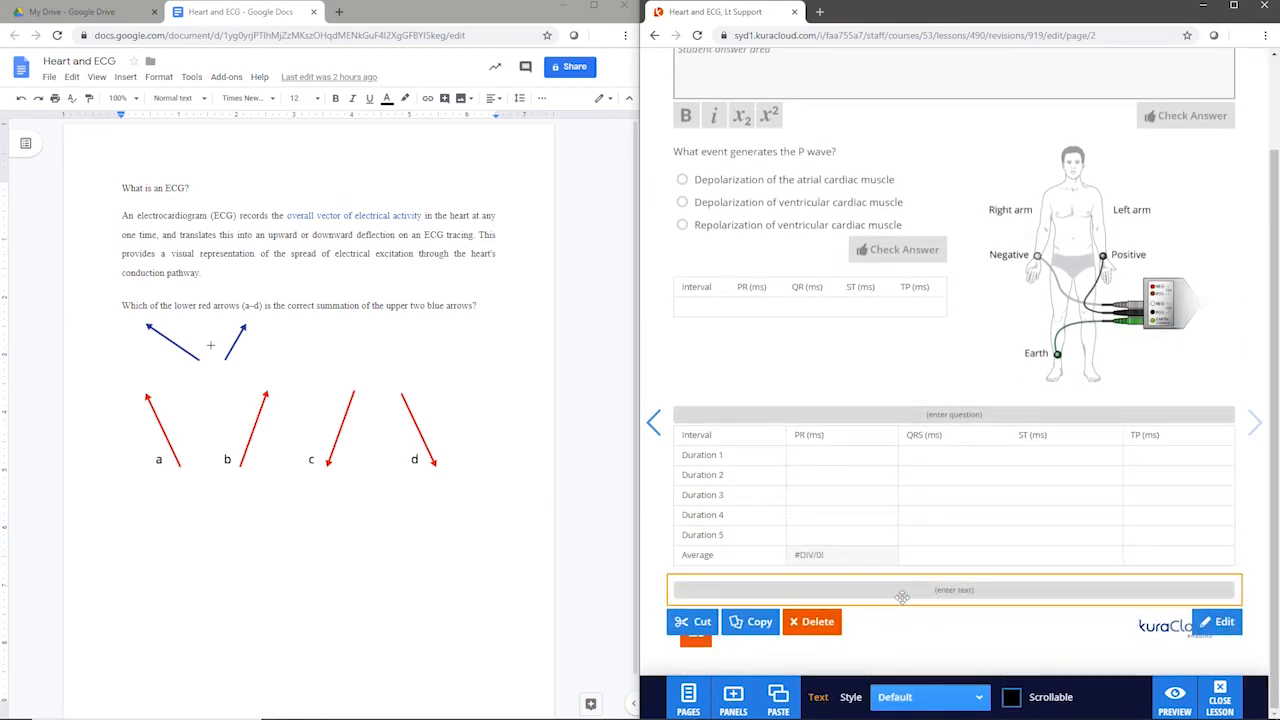
Step: Copy the heading "What is an ECG?" from the Google Docs document into the new Text panel
click(171, 191)
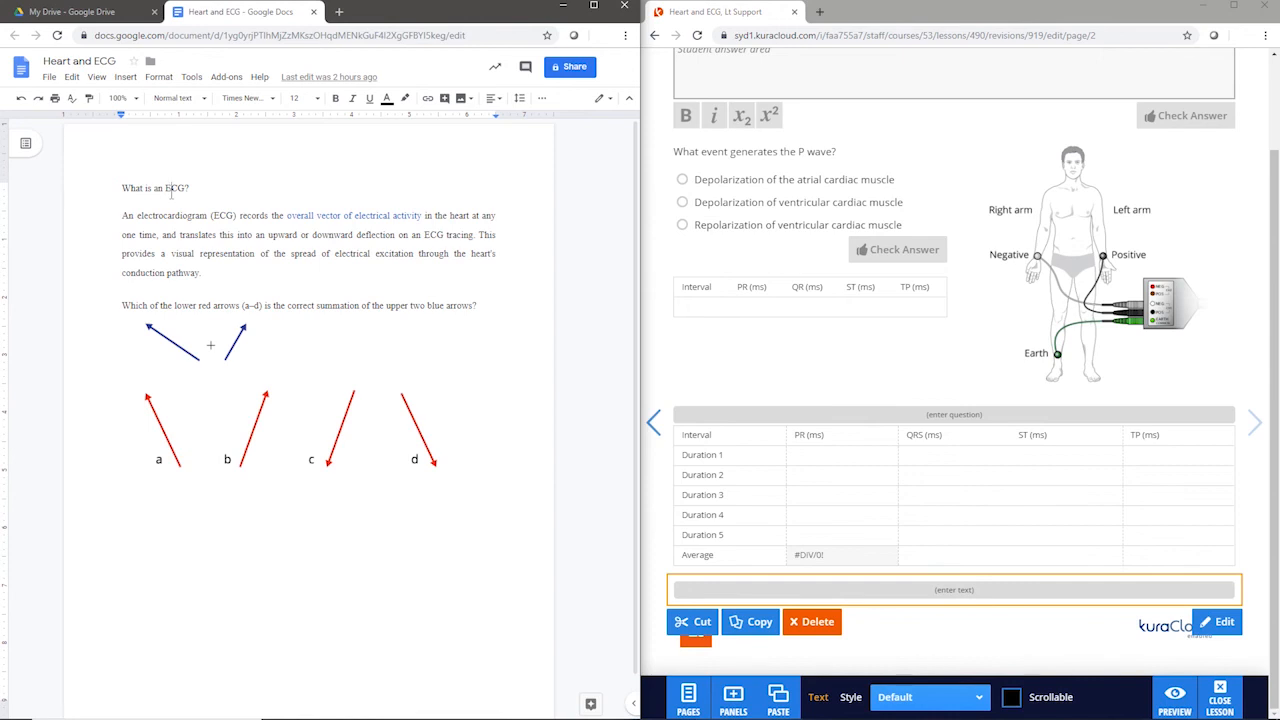
drag(188, 188, 124, 188)
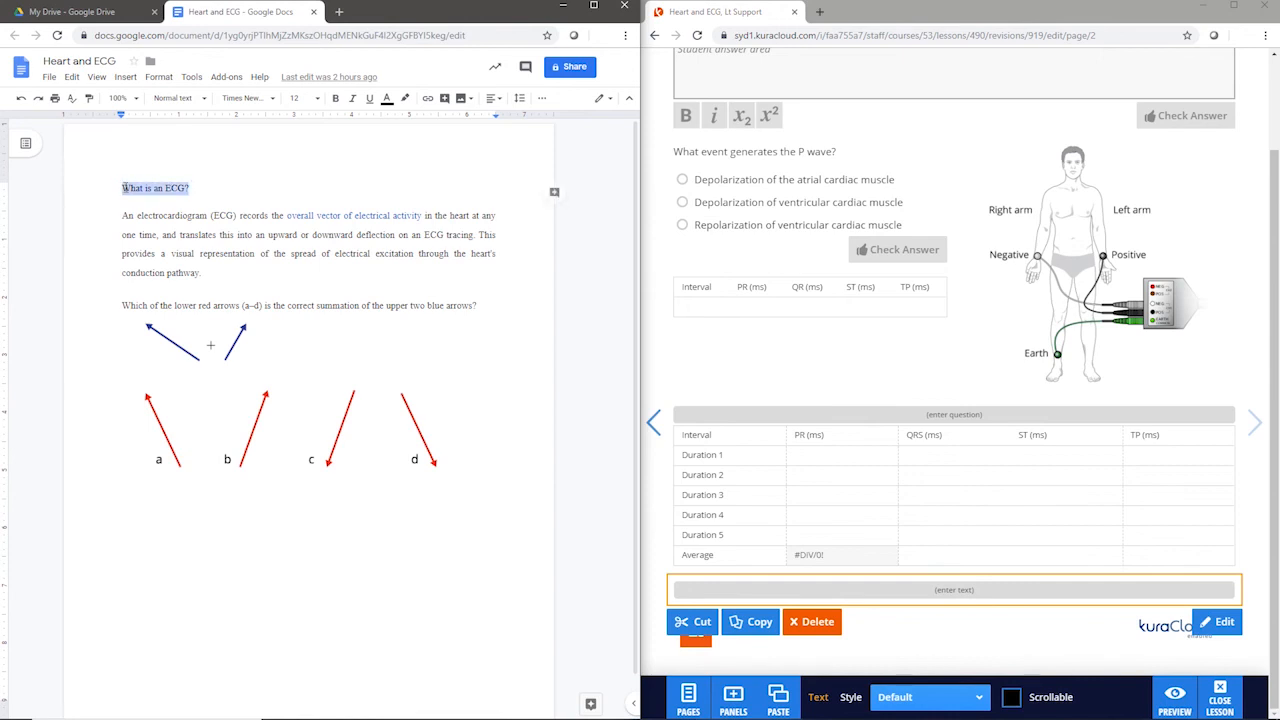
right_click(130, 189)
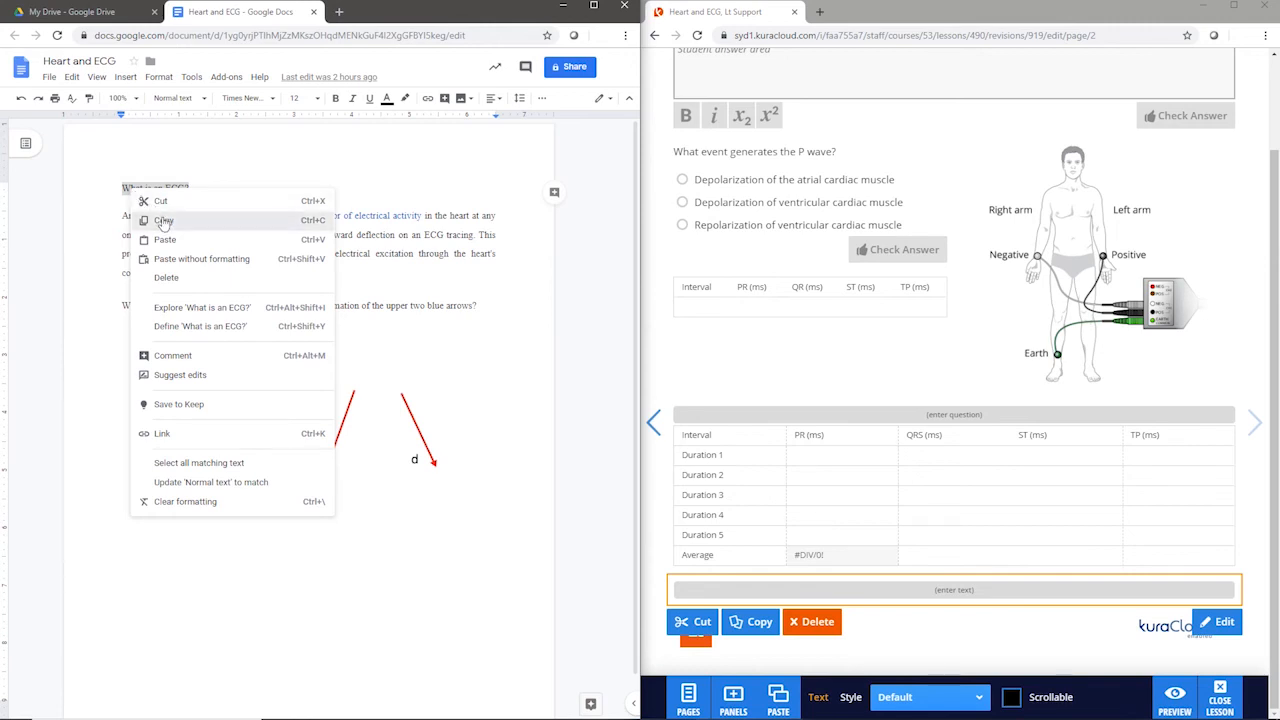
click(164, 222)
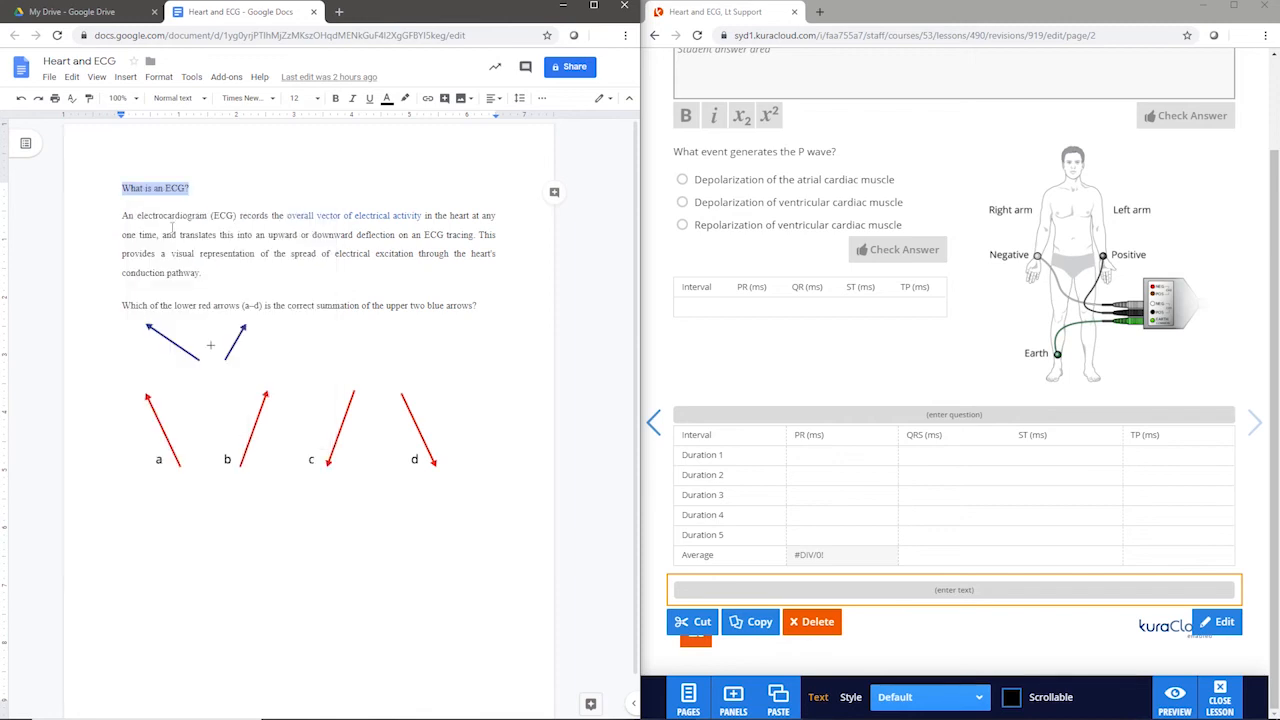
double_click(719, 587)
right_click(715, 590)
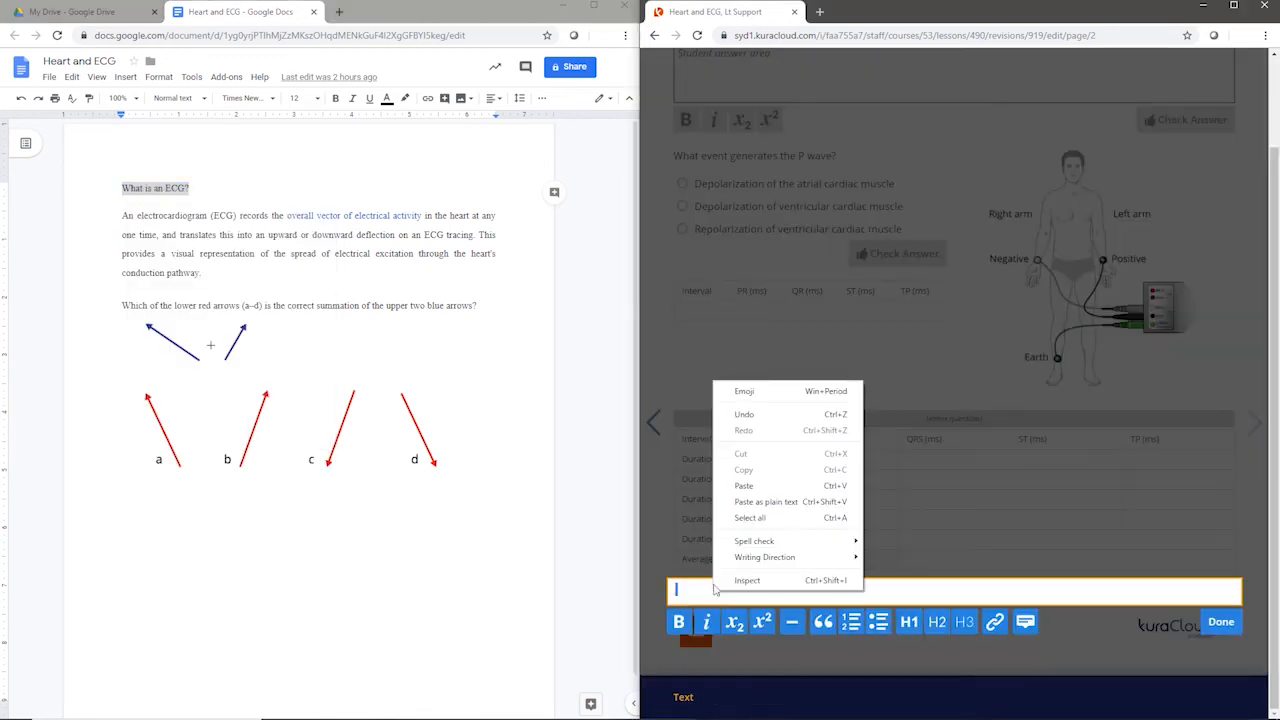
click(759, 487)
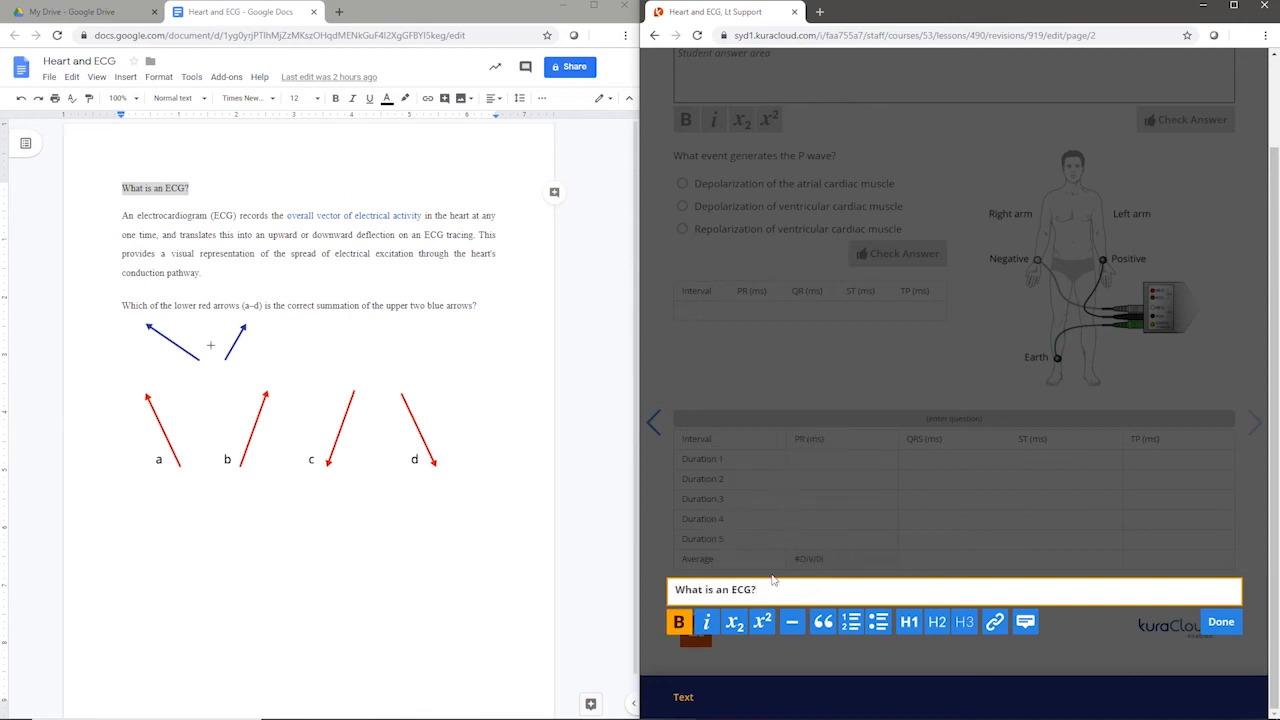
Step: Remove the bold from "What is an ECG?", format it as an H1 heading and finish editing
drag(770, 589, 672, 590)
click(679, 622)
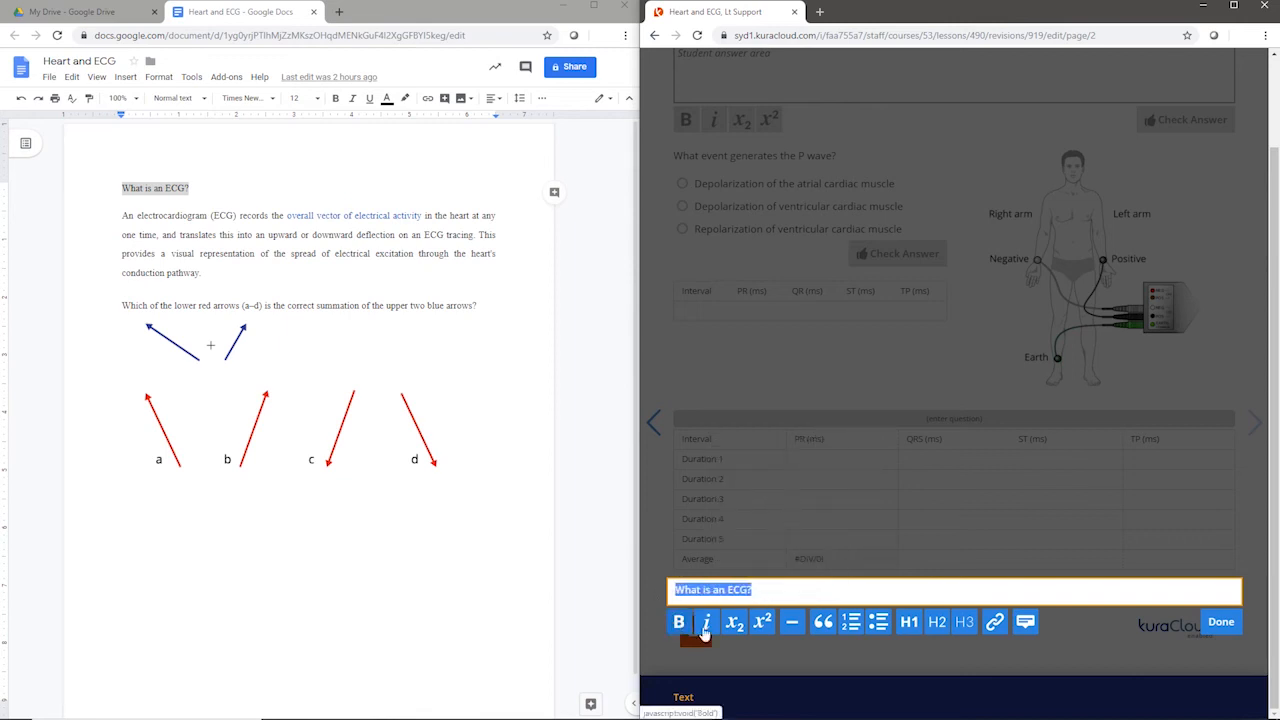
click(909, 622)
click(971, 663)
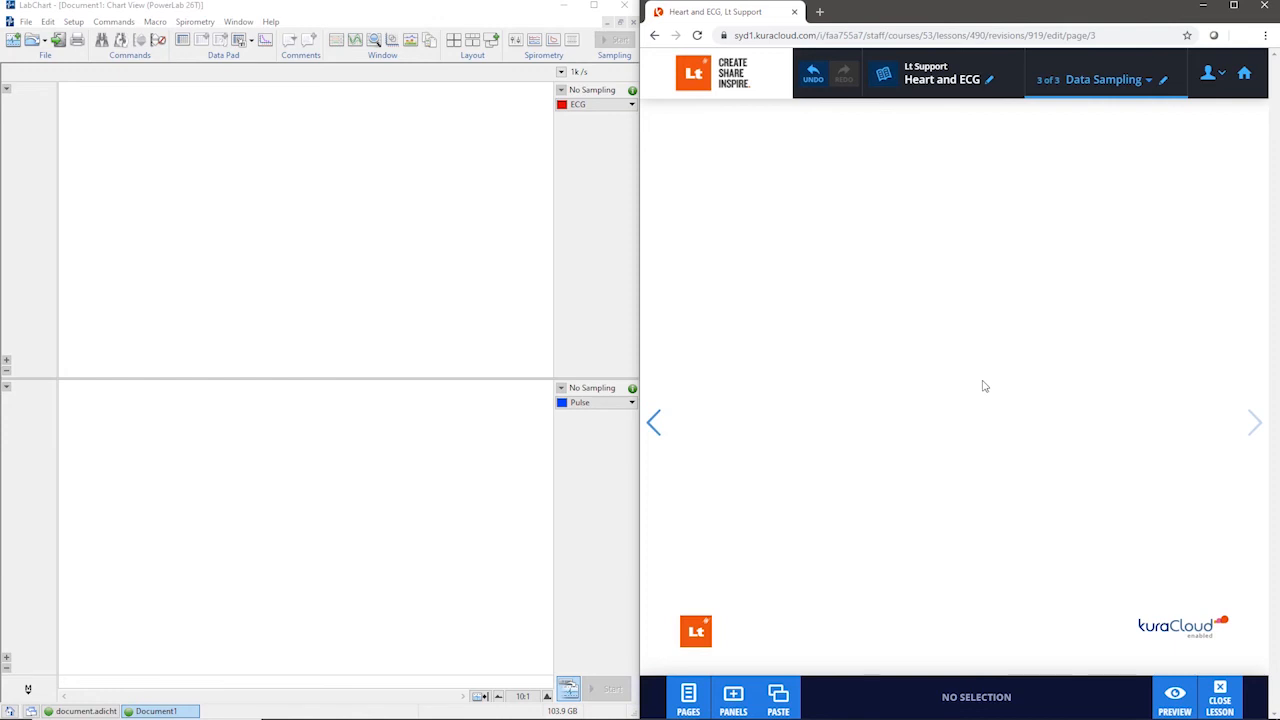
Step: Add a PowerLab Data Sampling panel to the empty Data Sampling page
click(745, 697)
click(744, 598)
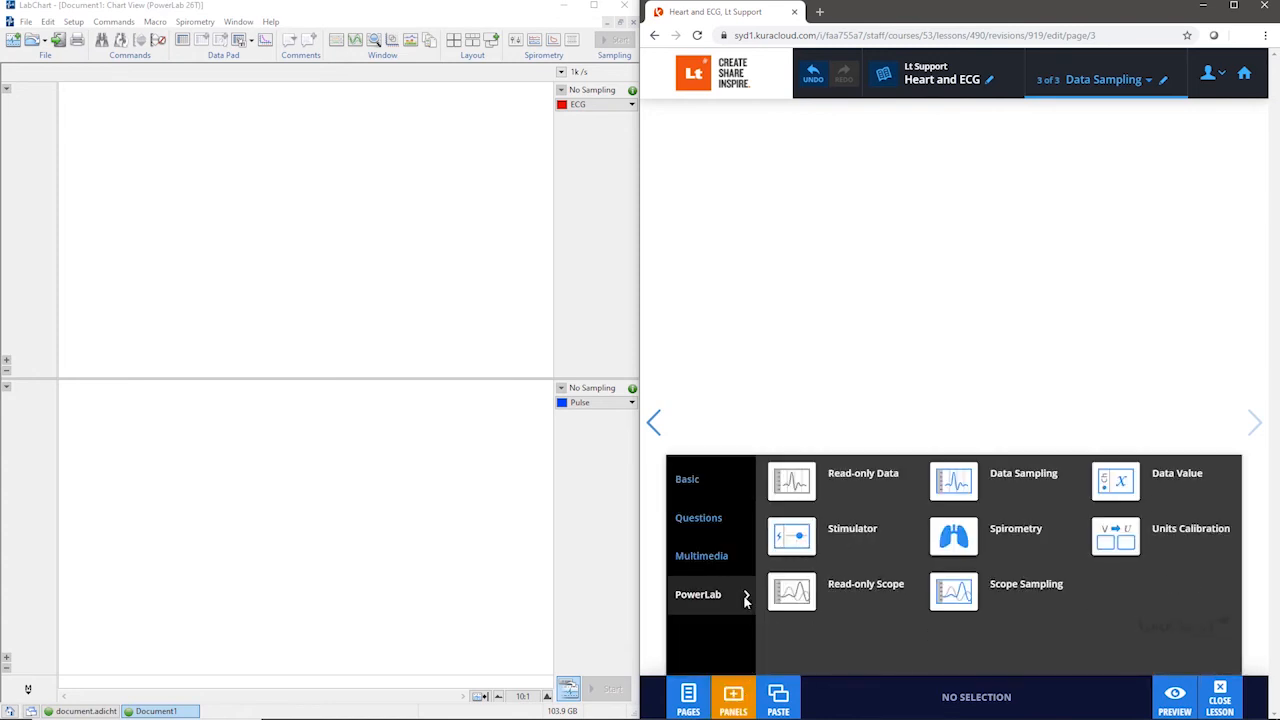
click(1003, 485)
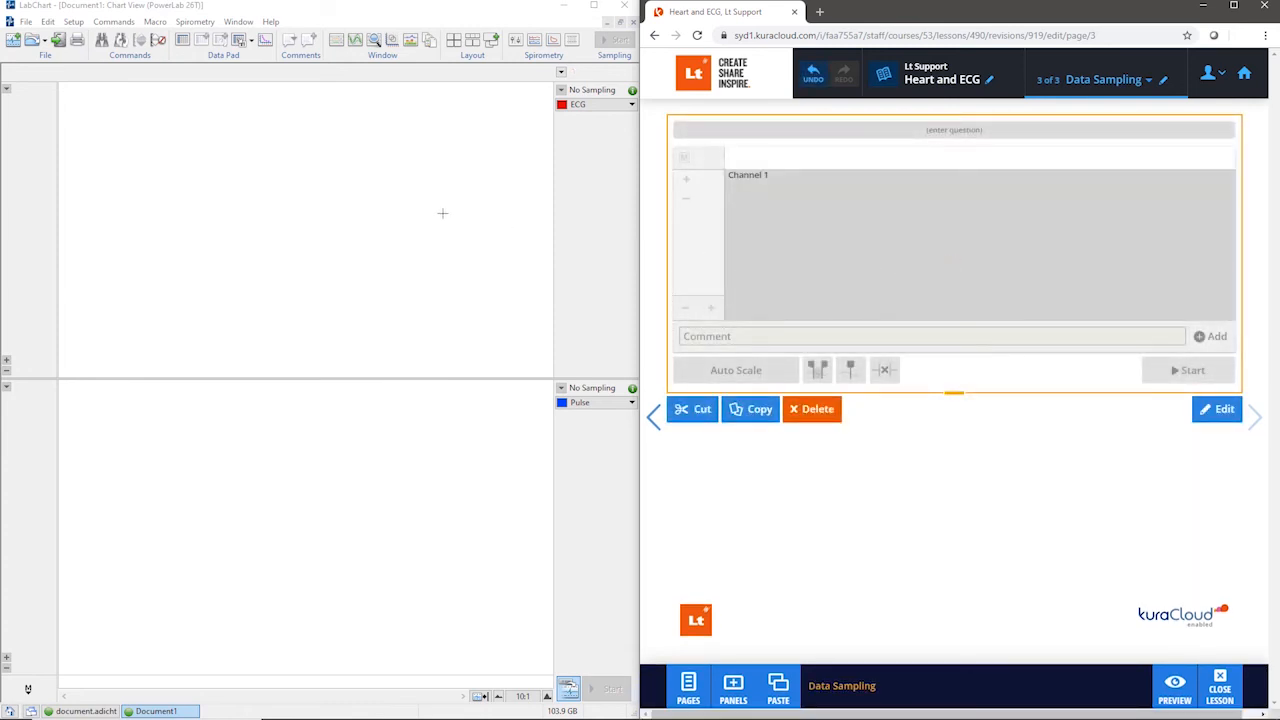
Step: Save the LabChart settings as "Heart and ECG" and load that settings file into the Data Sampling panel
click(22, 24)
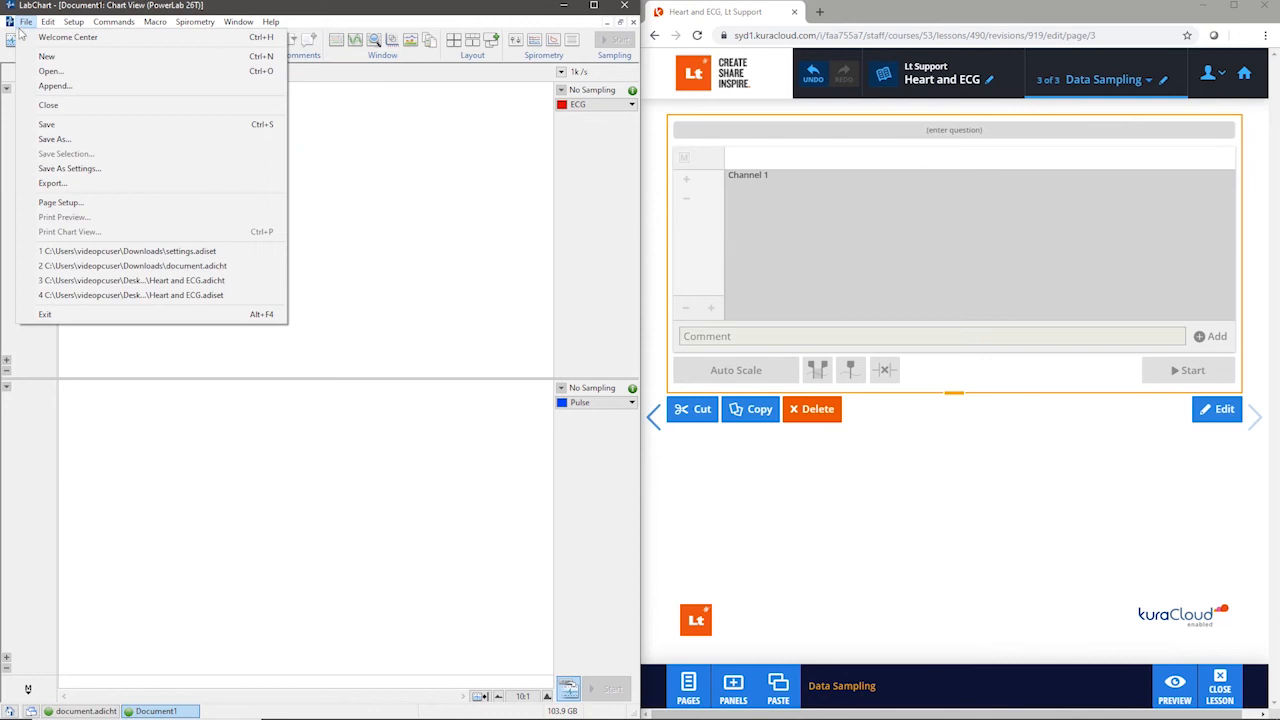
click(68, 168)
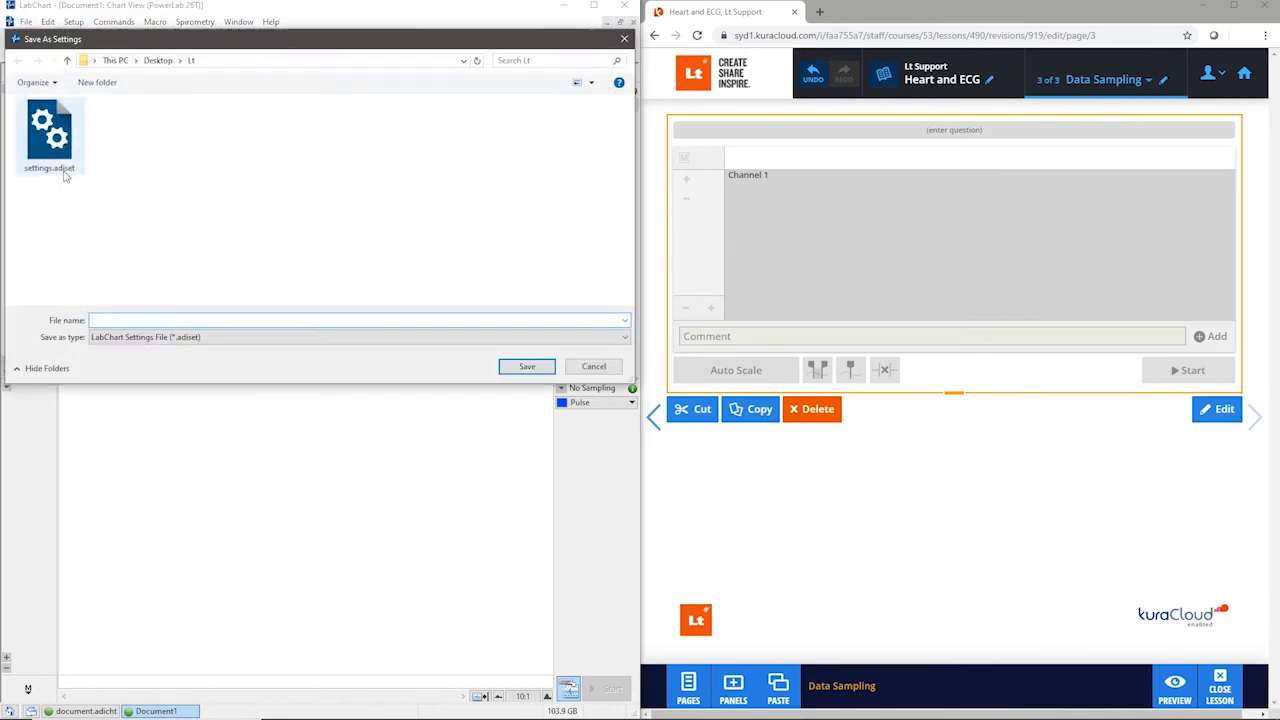
text(Heart and ECG)
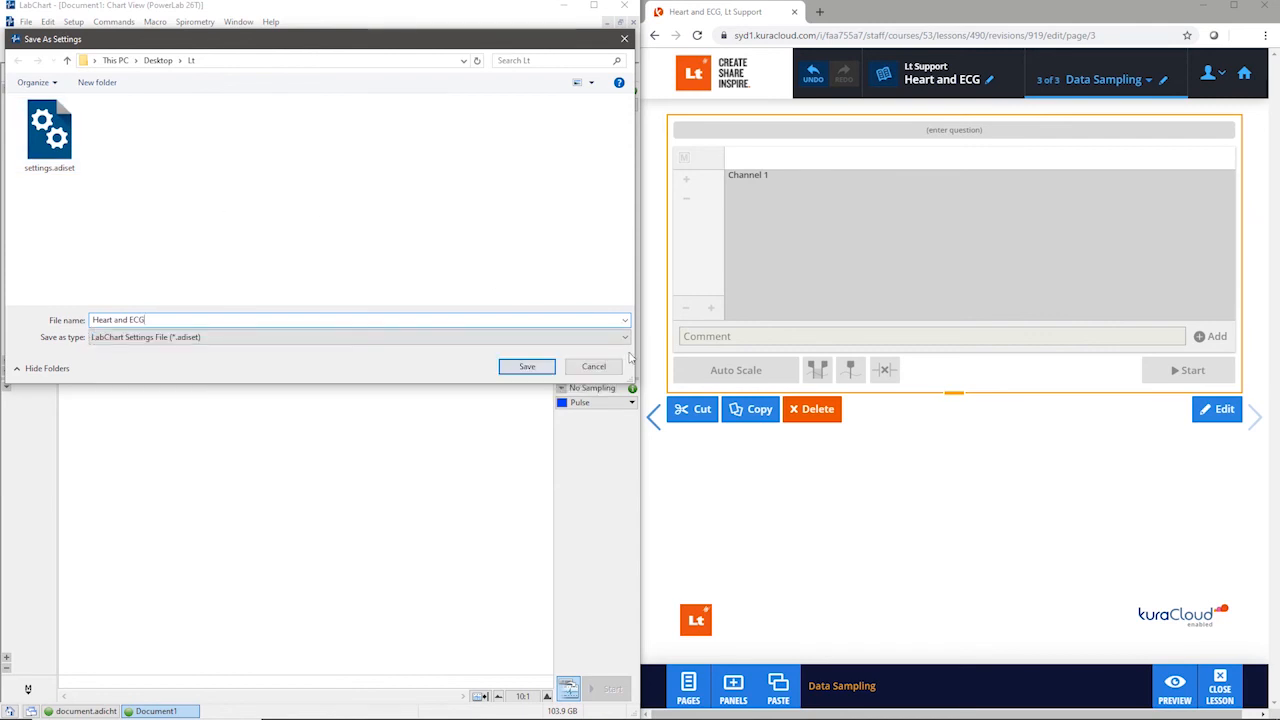
click(530, 367)
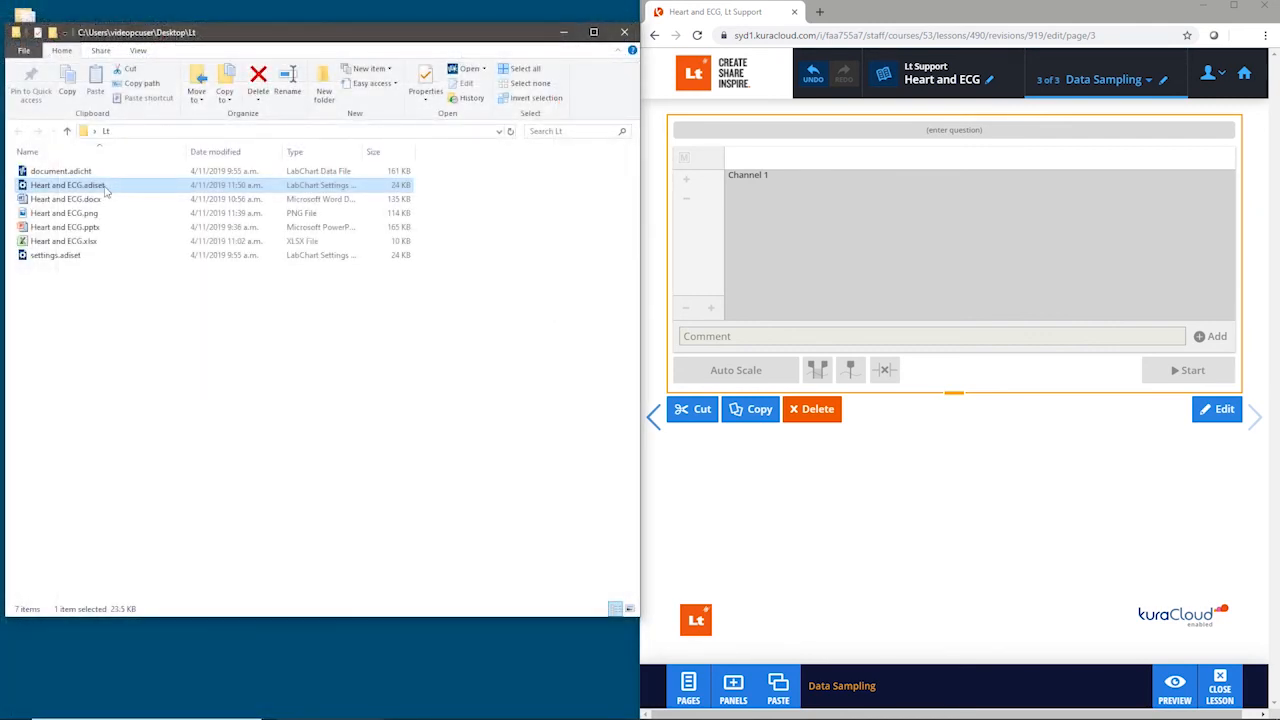
drag(105, 192, 690, 258)
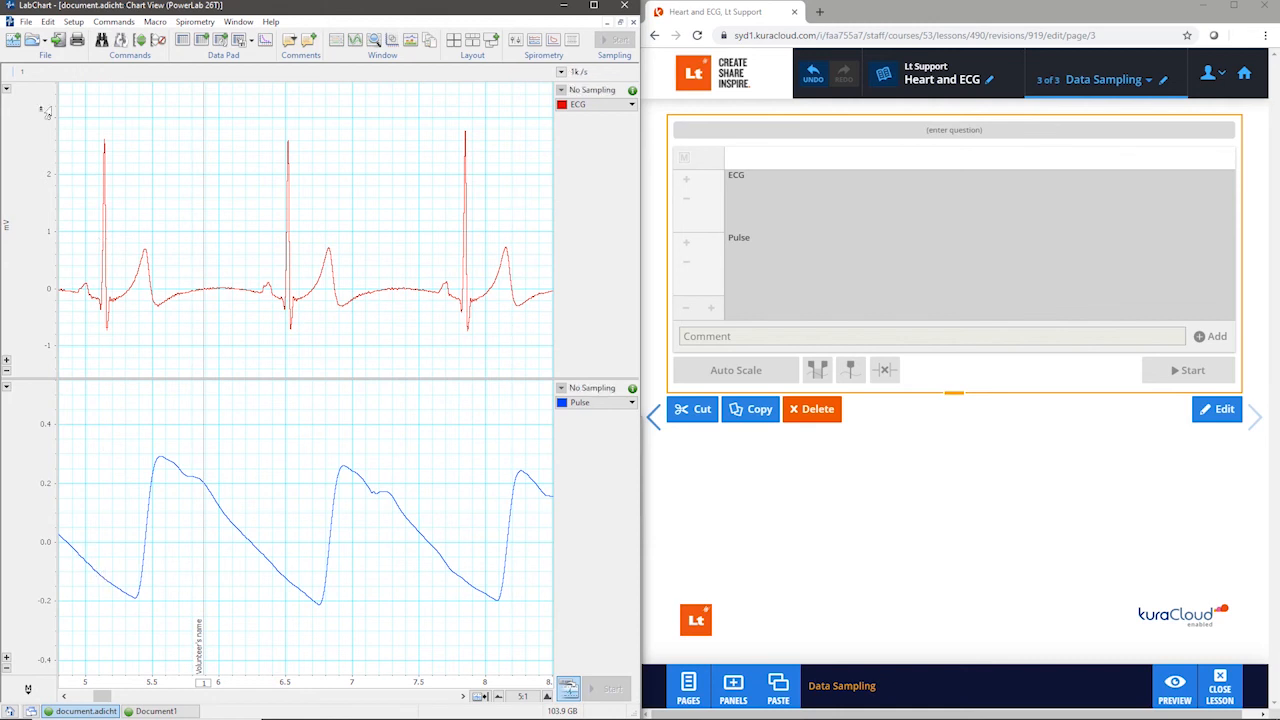
Step: Save the recorded LabChart document in the Lt folder as Heart and ECG.adicht
click(26, 22)
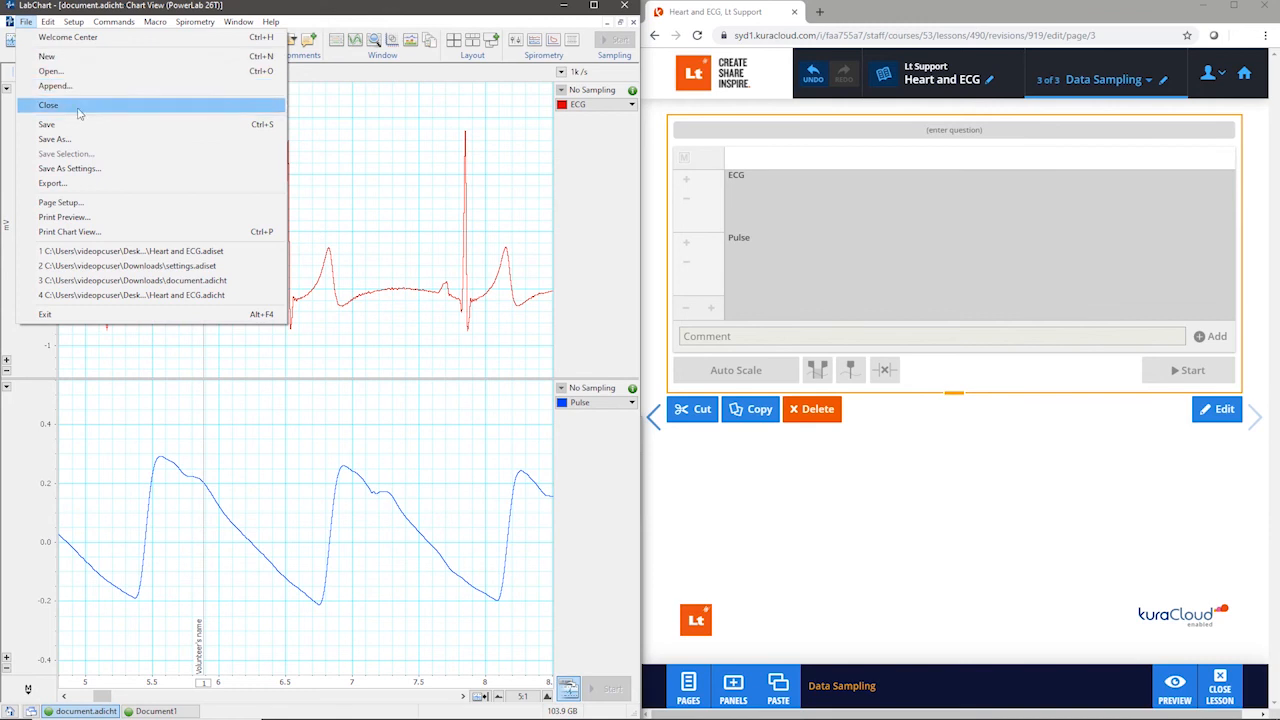
click(100, 141)
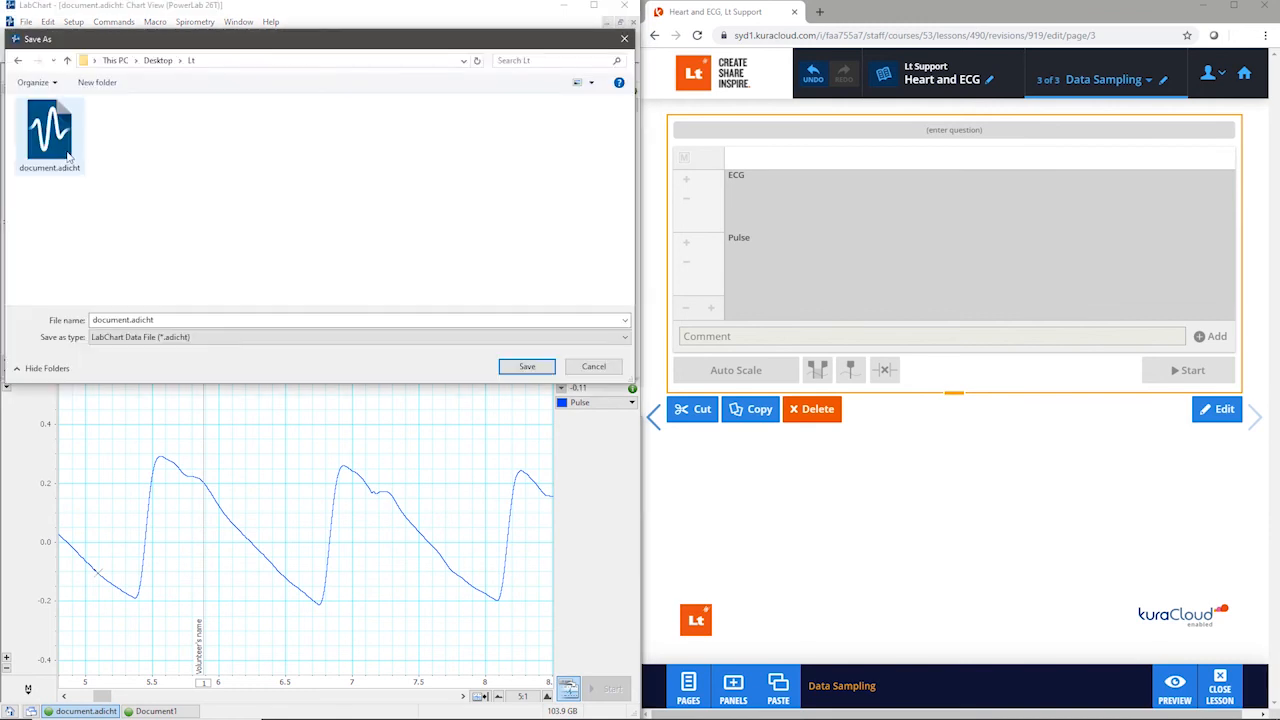
double_click(130, 321)
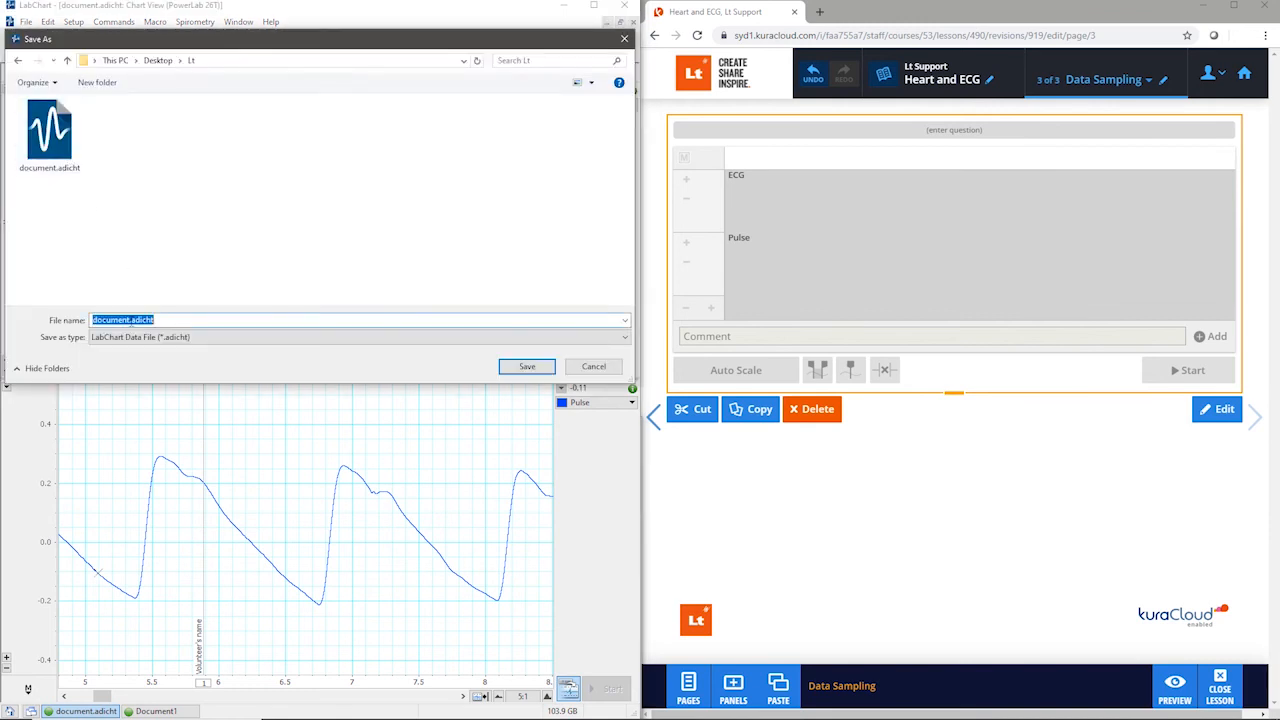
drag(130, 320, 70, 320)
text(Heart and ECG)
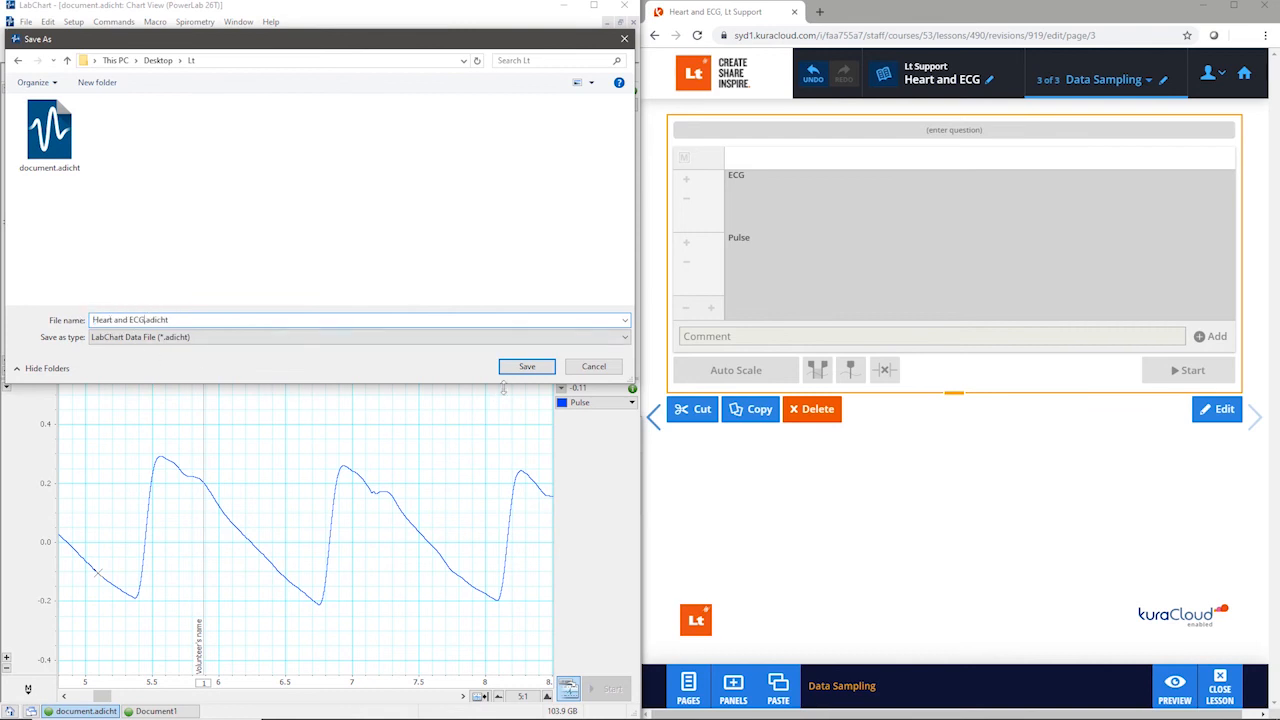
click(528, 367)
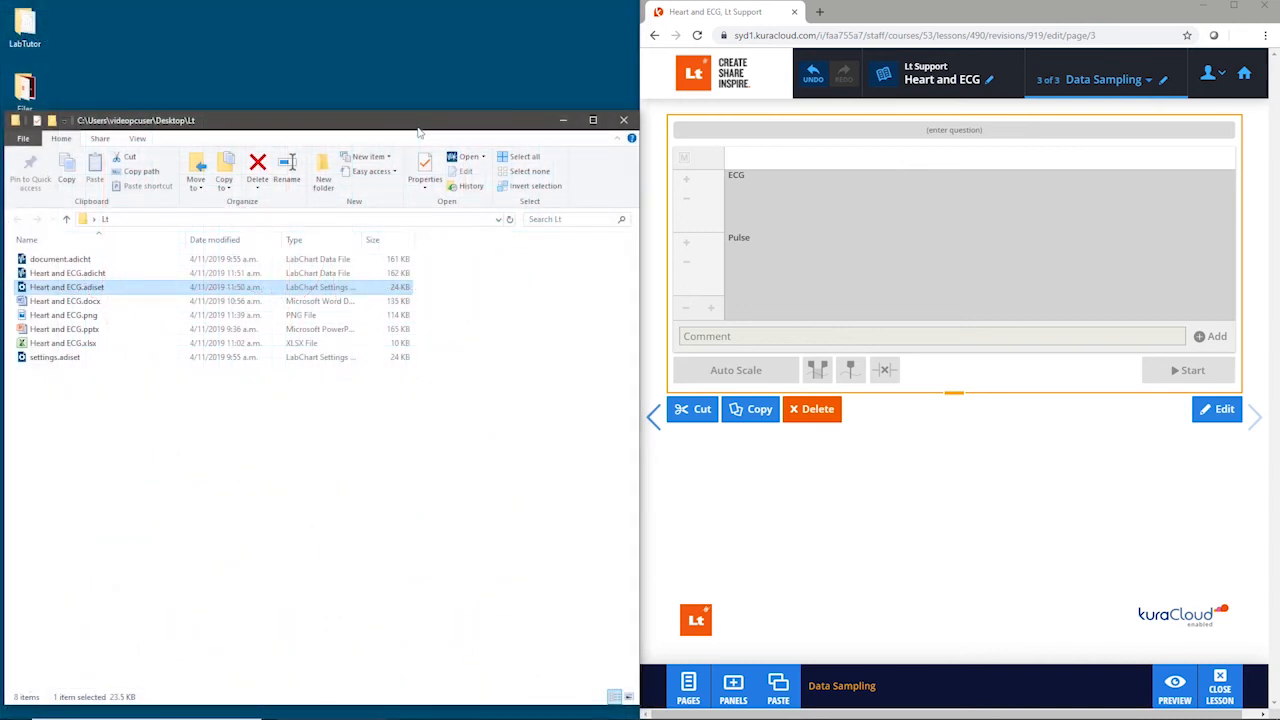
Step: Edit the Data Sampling panel and set its assessment to Instant Feedback
click(826, 252)
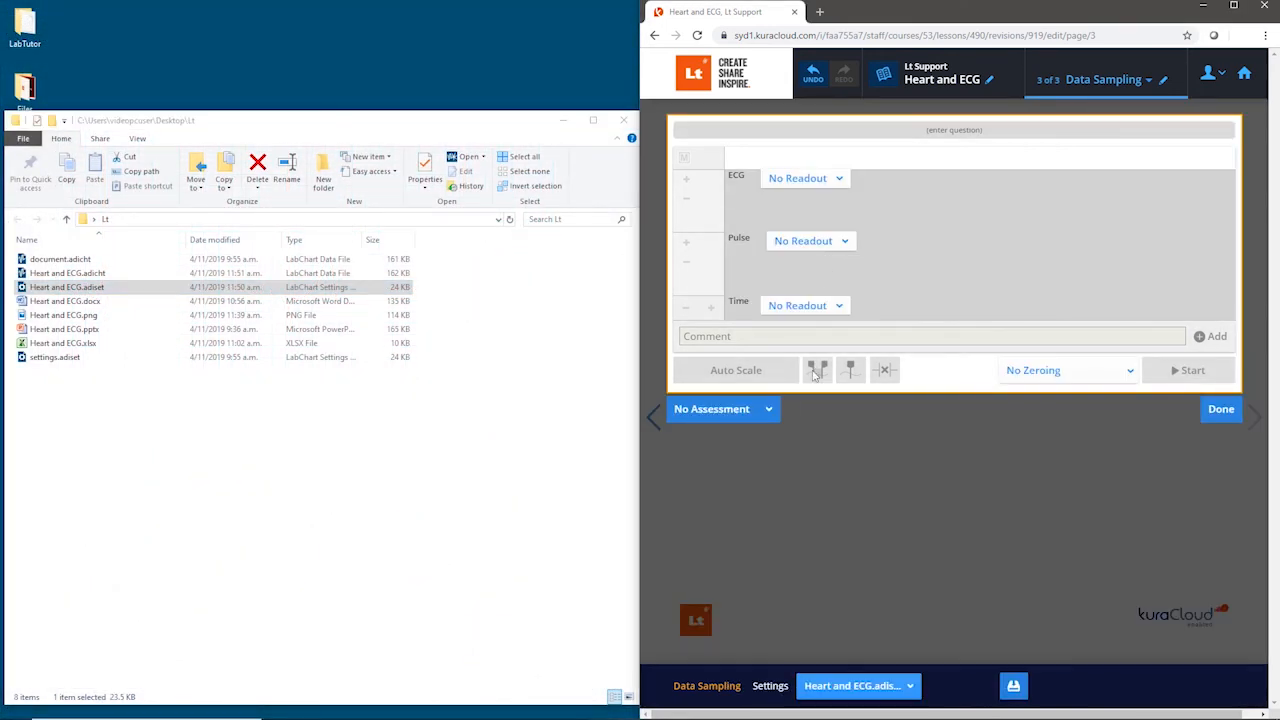
click(770, 410)
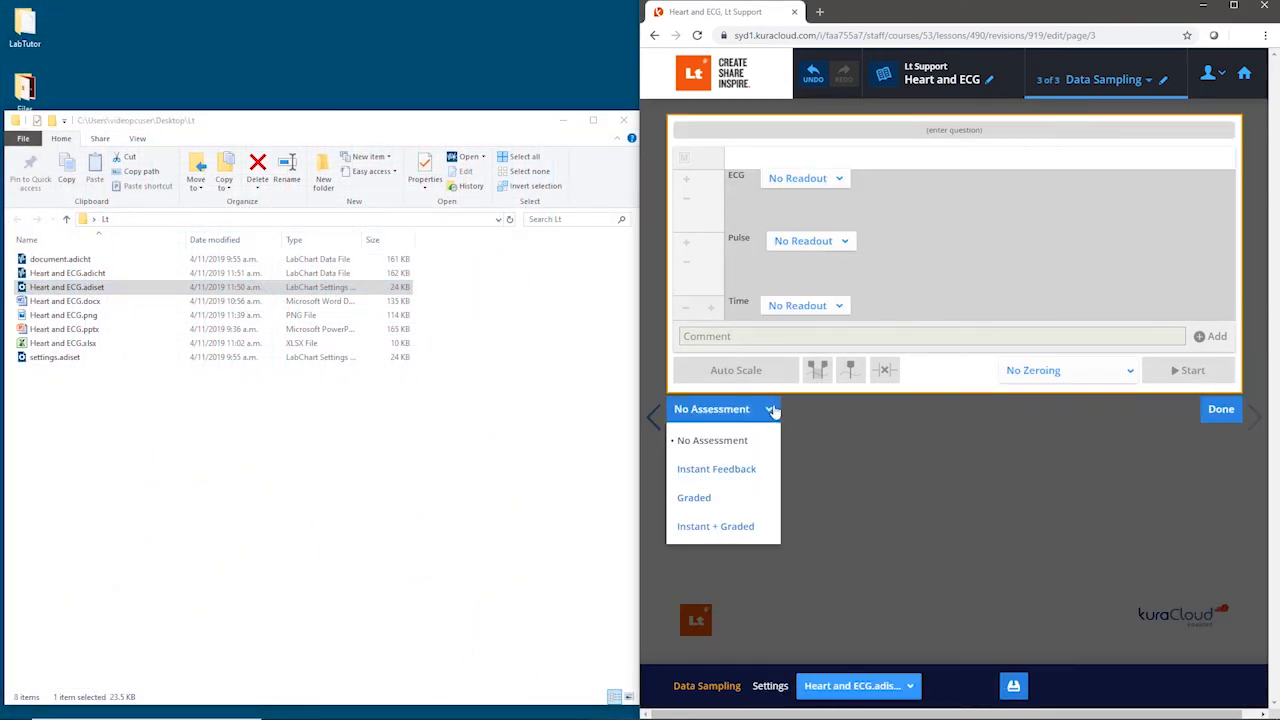
click(766, 470)
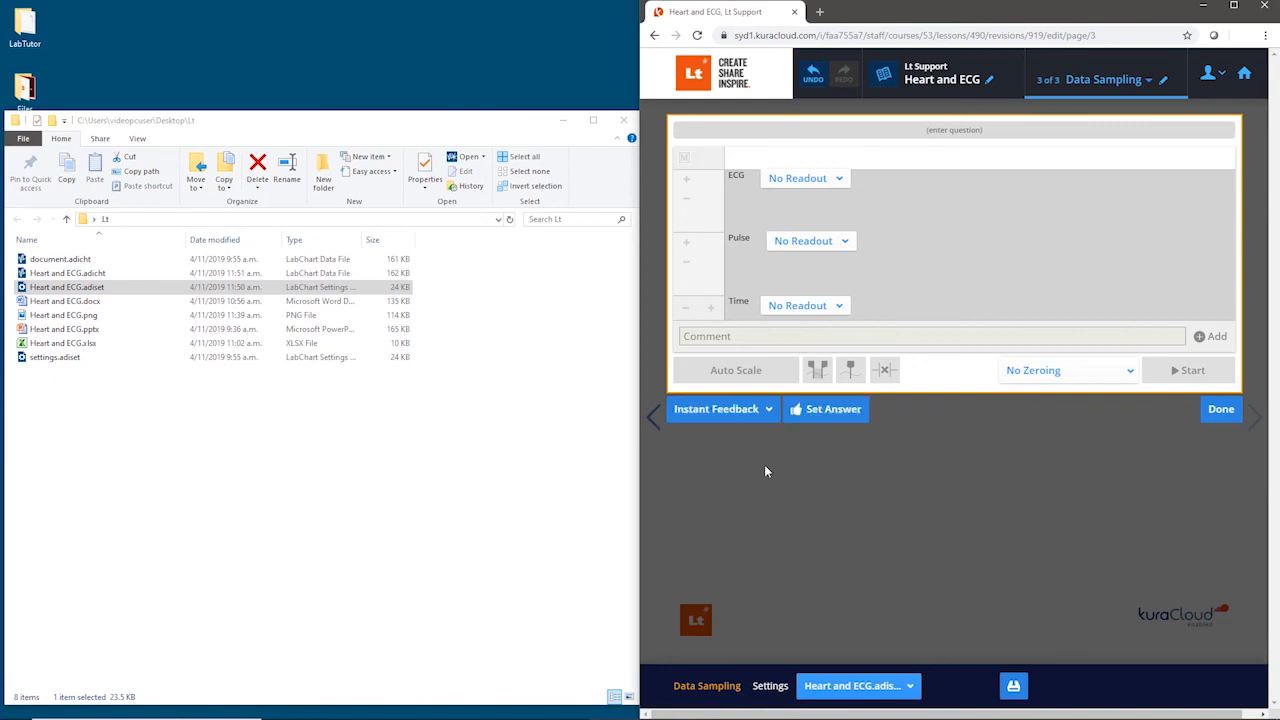
Step: Set the Data Sampling panel's answer using the Heart and ECG.adicht data file and finish editing
click(830, 410)
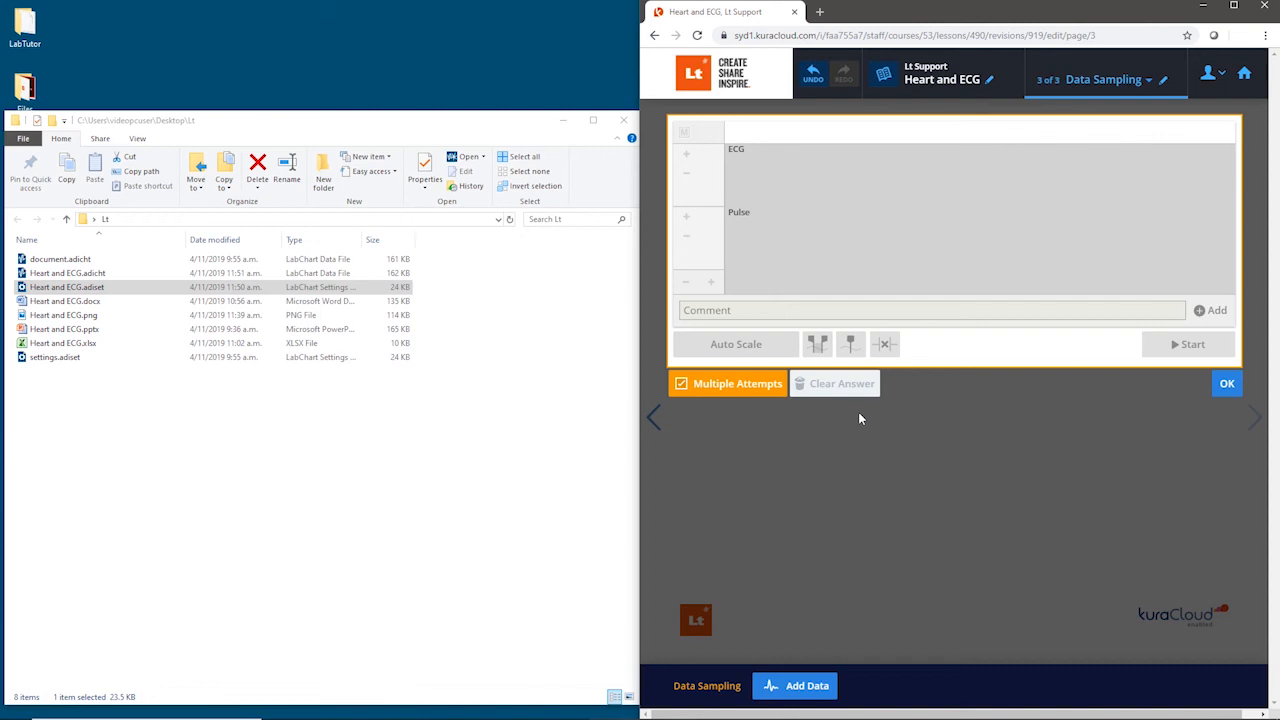
click(80, 274)
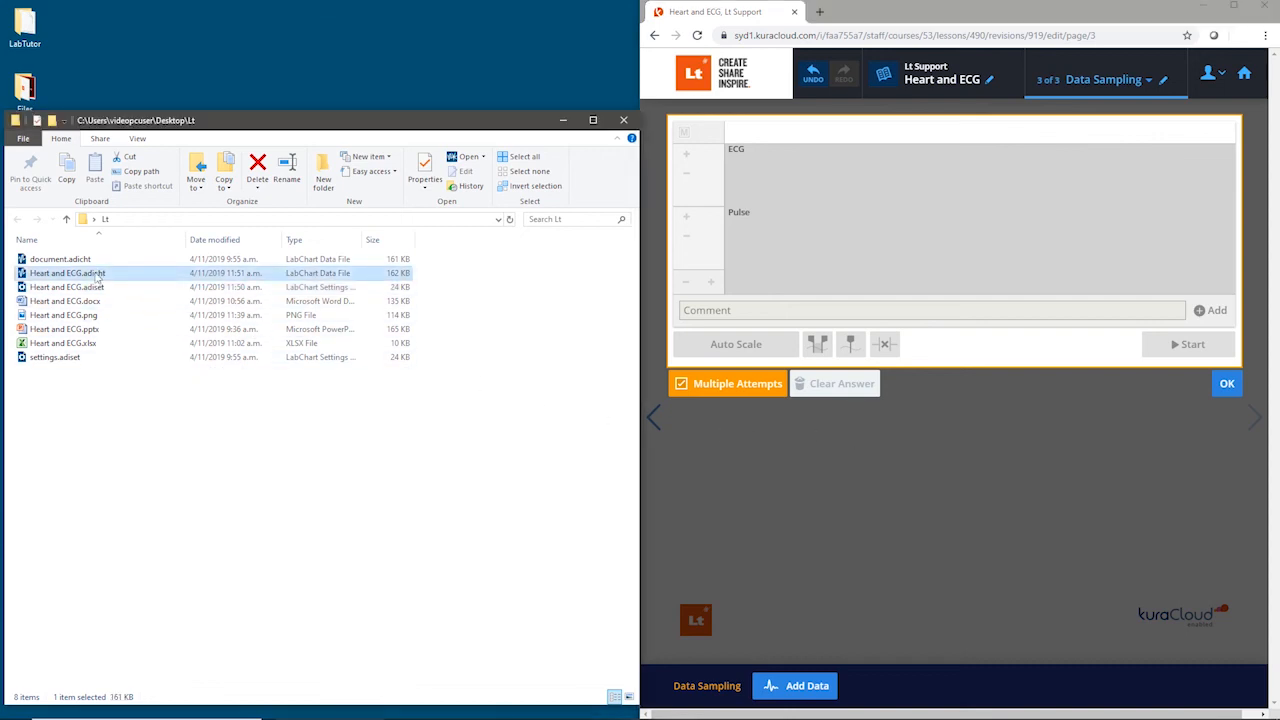
drag(80, 277, 958, 243)
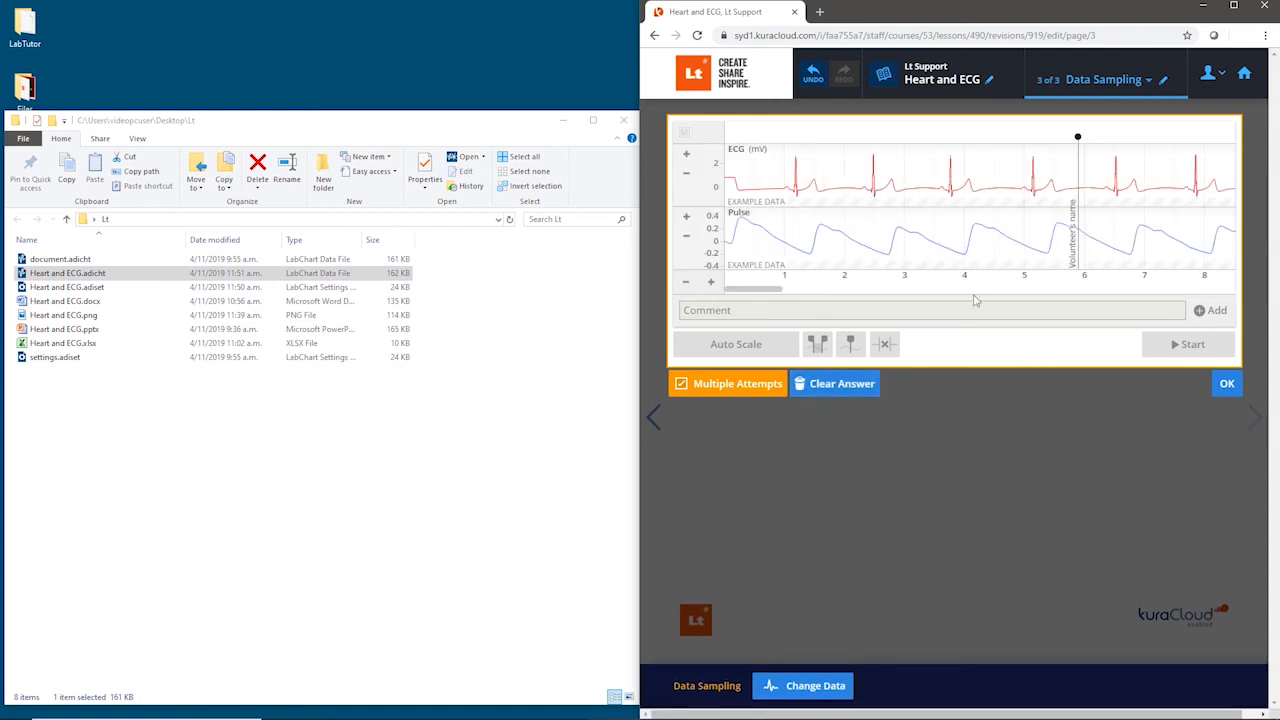
click(974, 391)
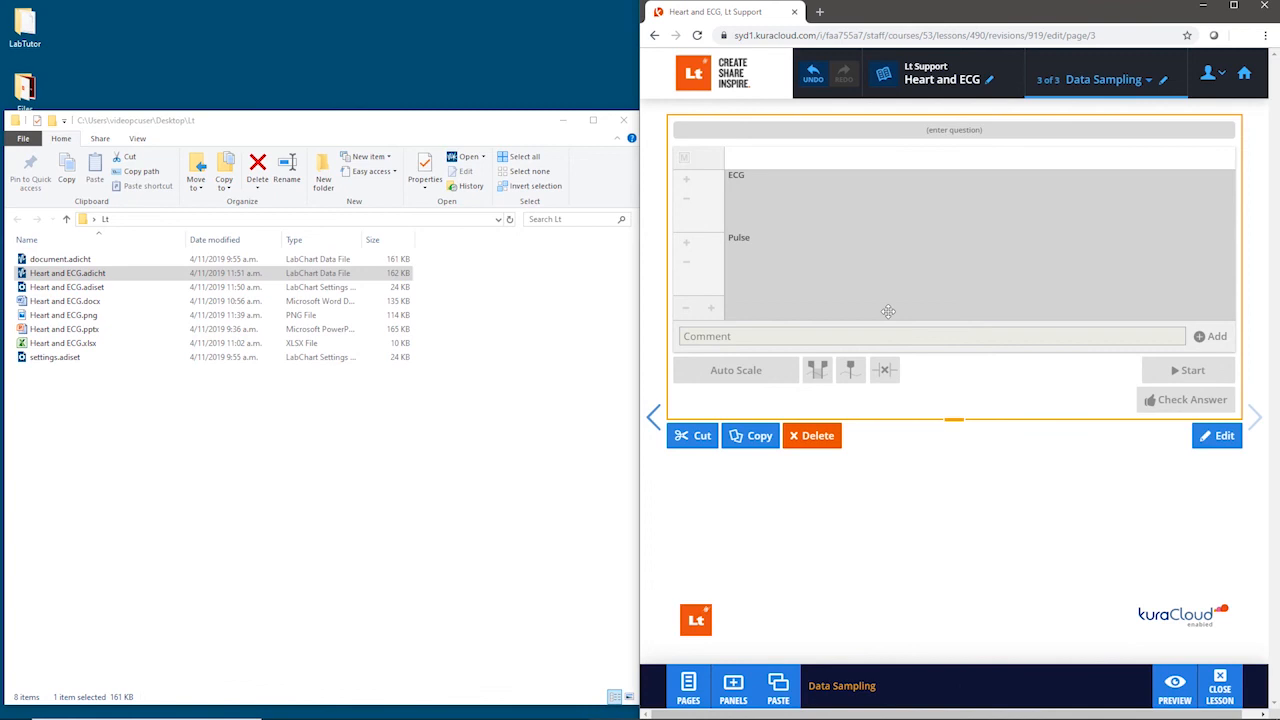
Step: Change the Data Sampling panel's assessment to No Assessment and finish editing the panel
click(888, 311)
click(768, 409)
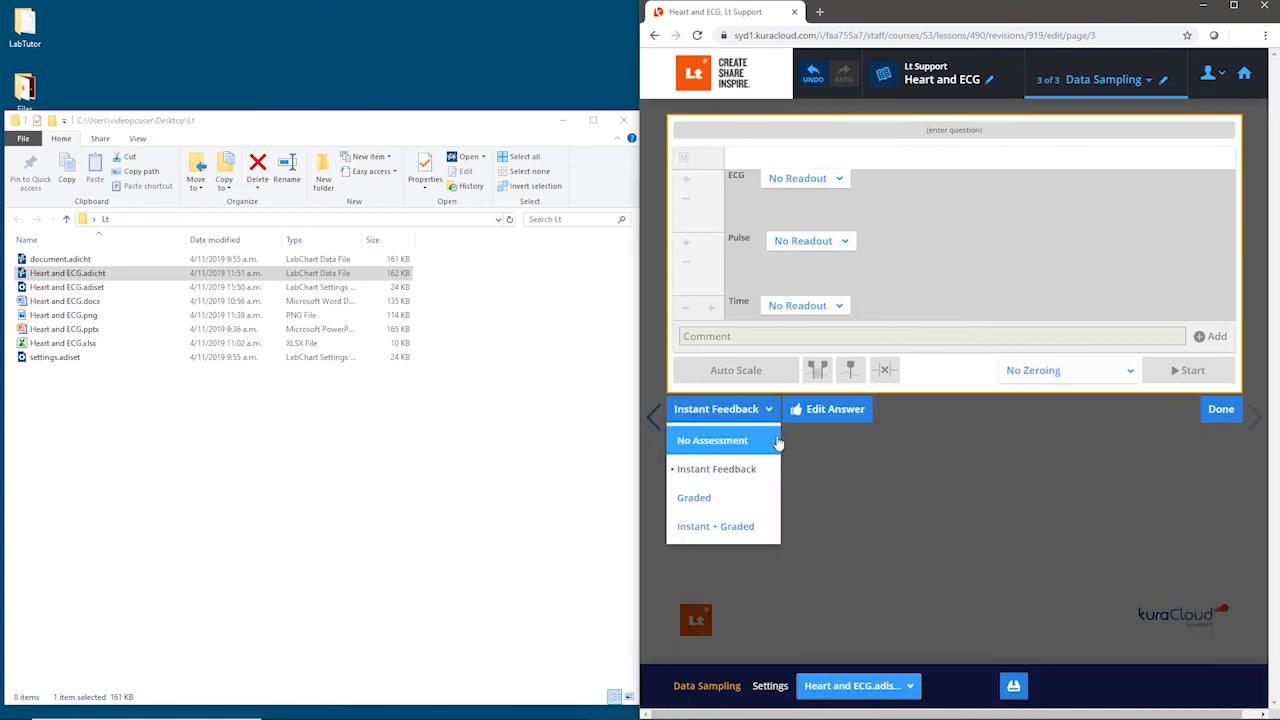
click(778, 441)
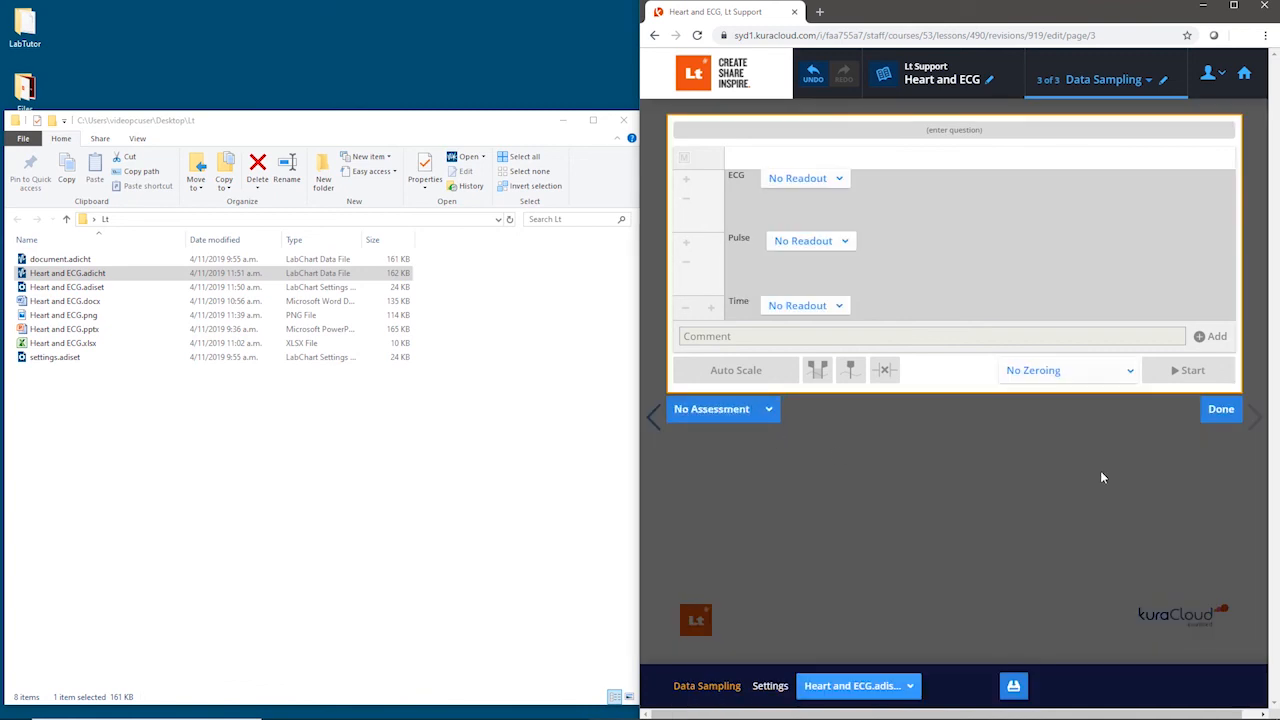
click(1219, 411)
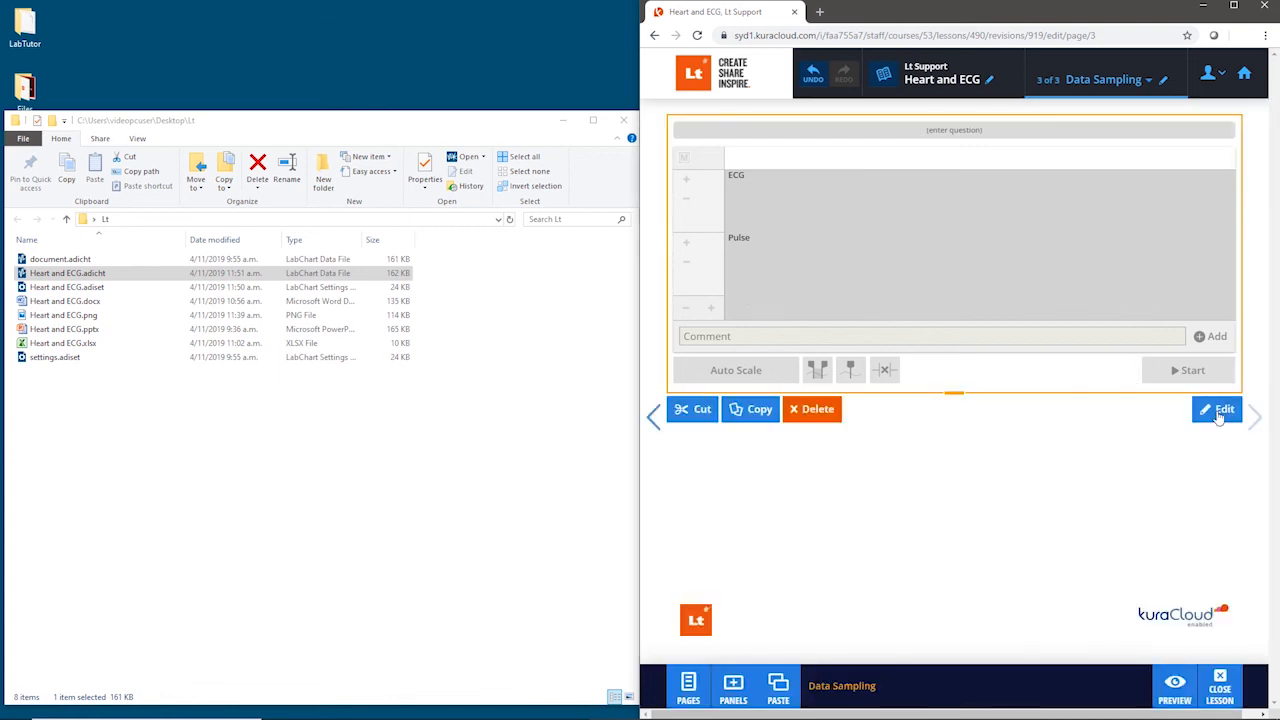
Step: Preview the Data Sampling page, load the example data by entering the access code, and exit the preview
click(1194, 689)
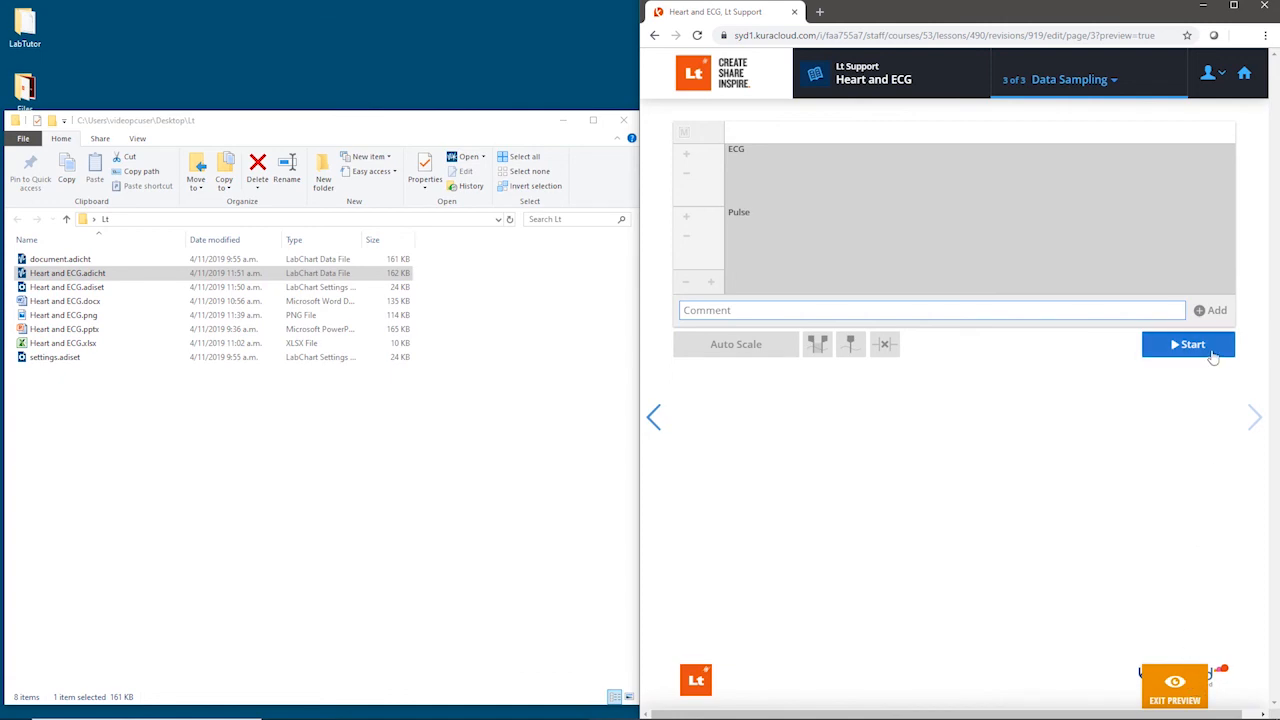
click(1211, 350)
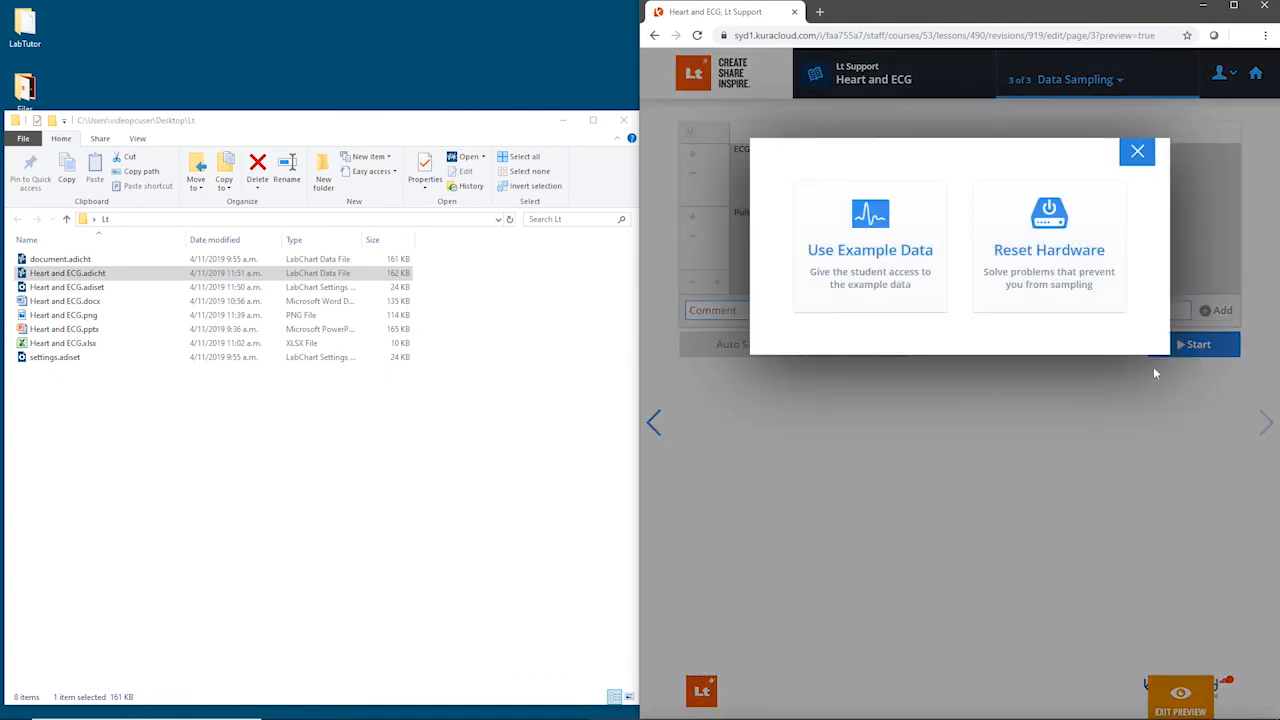
click(925, 291)
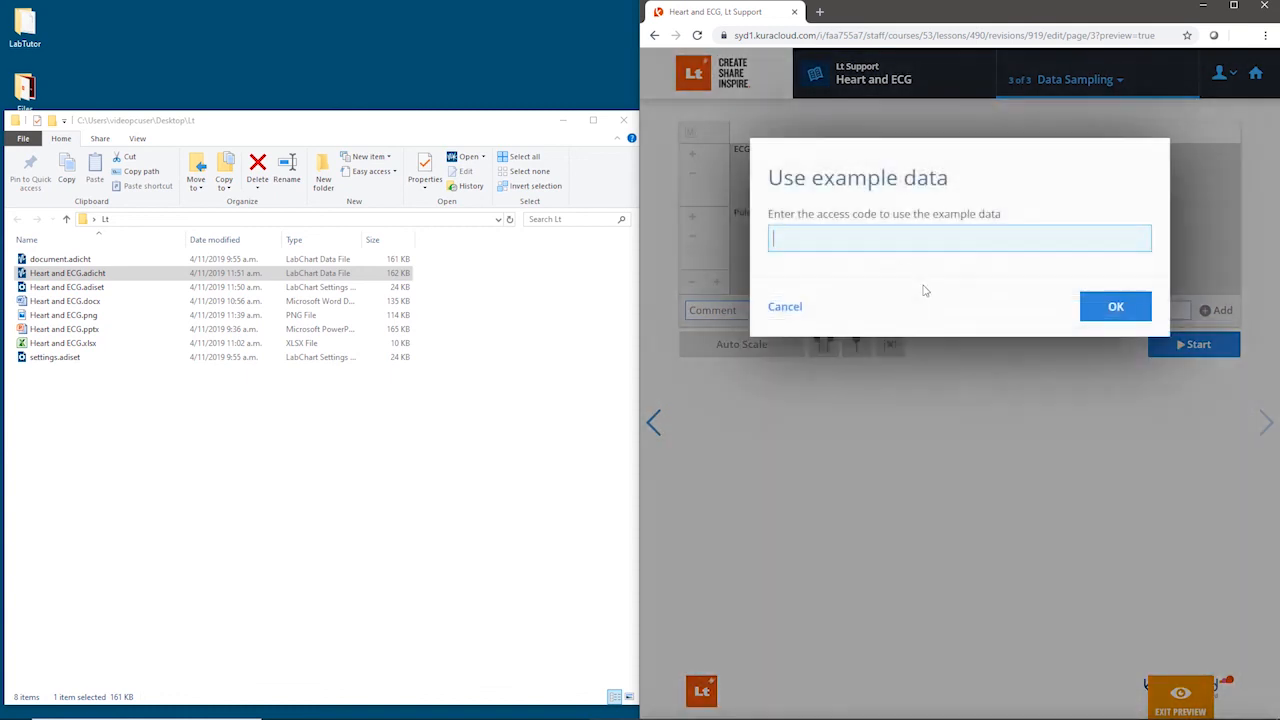
text(1234)
click(1137, 318)
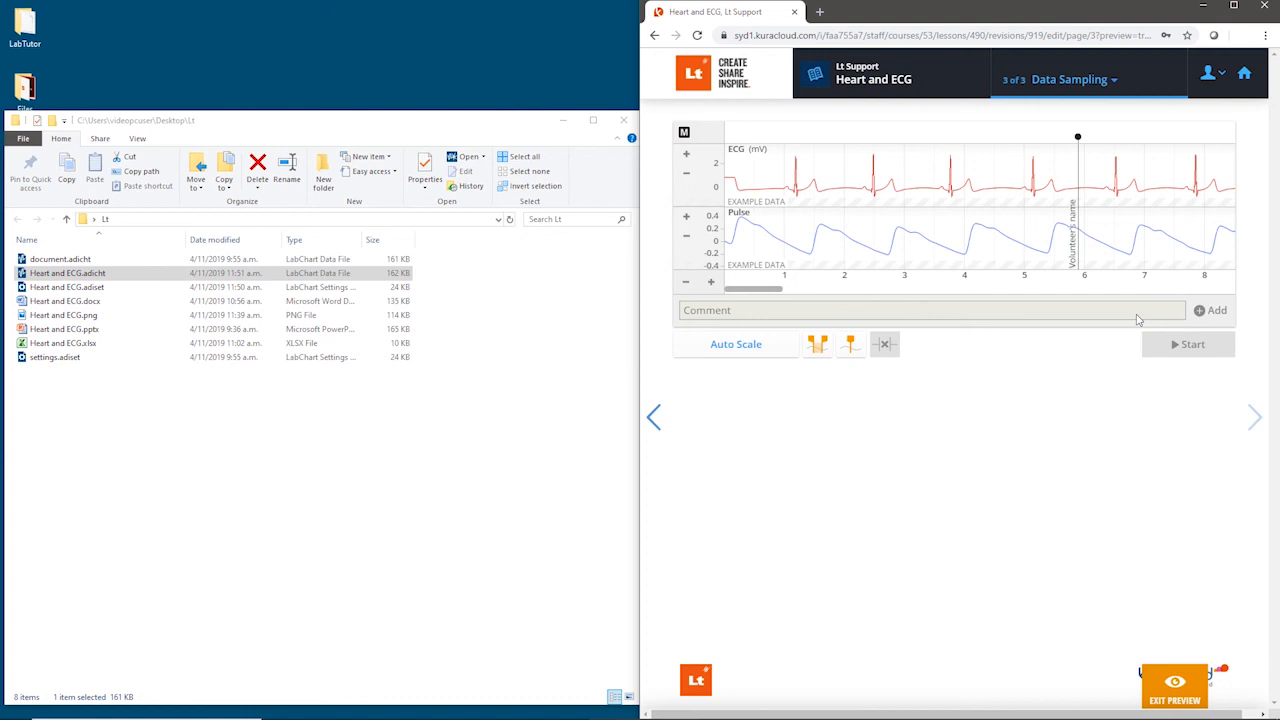
click(1176, 686)
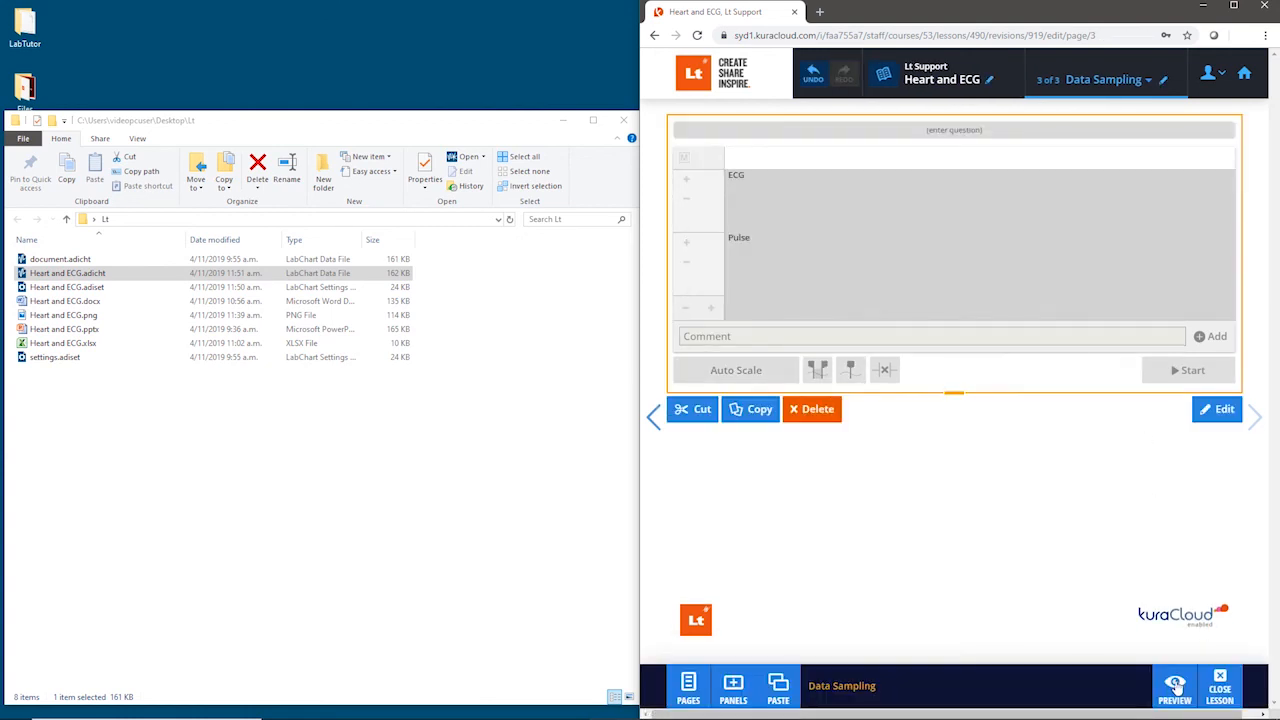
Step: Add a Read-only Data panel below the Data Sampling panel and load Heart and ECG.adicht into it
click(748, 692)
drag(792, 470, 869, 430)
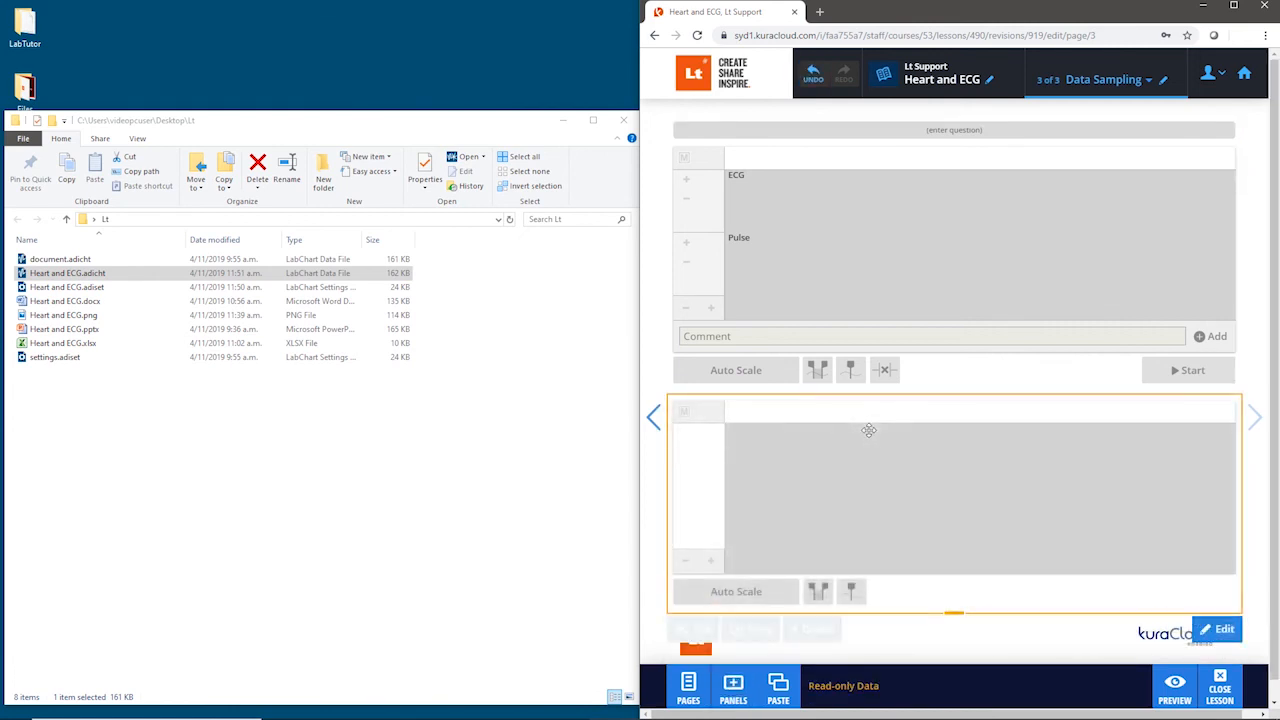
drag(98, 273, 866, 496)
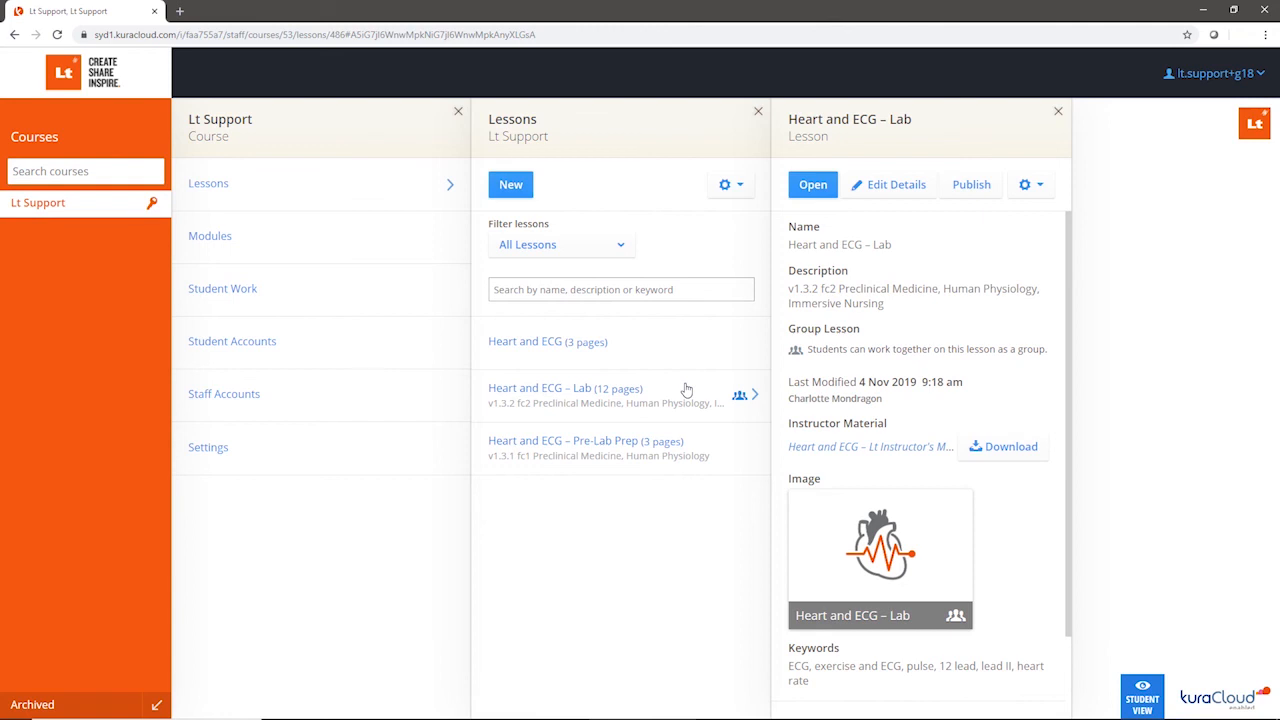
Step: Open the Heart and ECG – Pre-Lab Prep lesson and look through its Introduction, Quick check and Complete Lesson pages
click(720, 448)
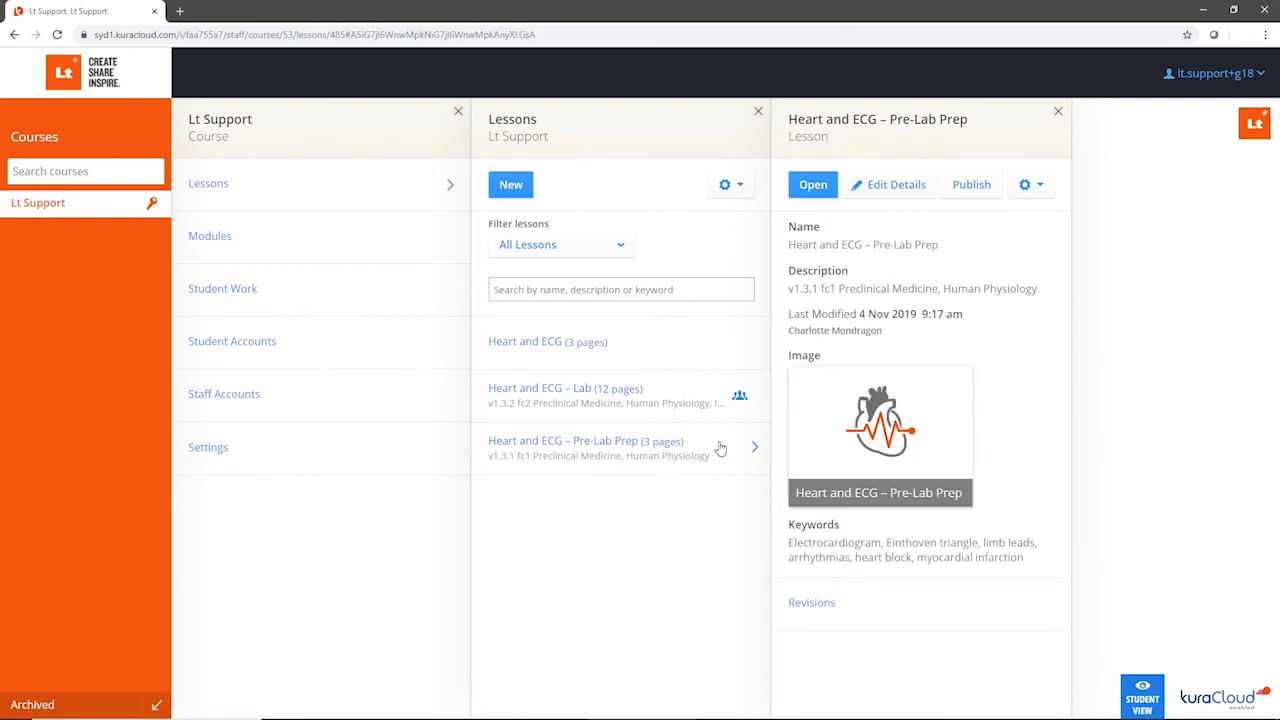
click(826, 185)
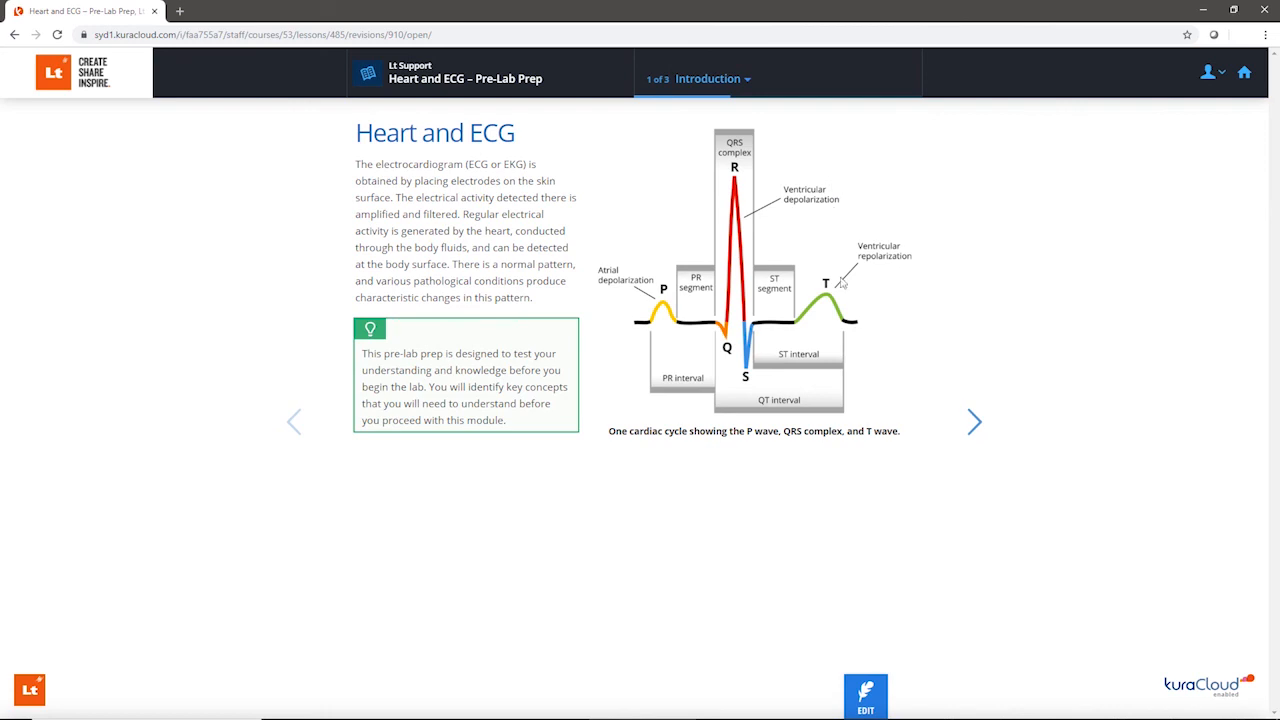
click(975, 424)
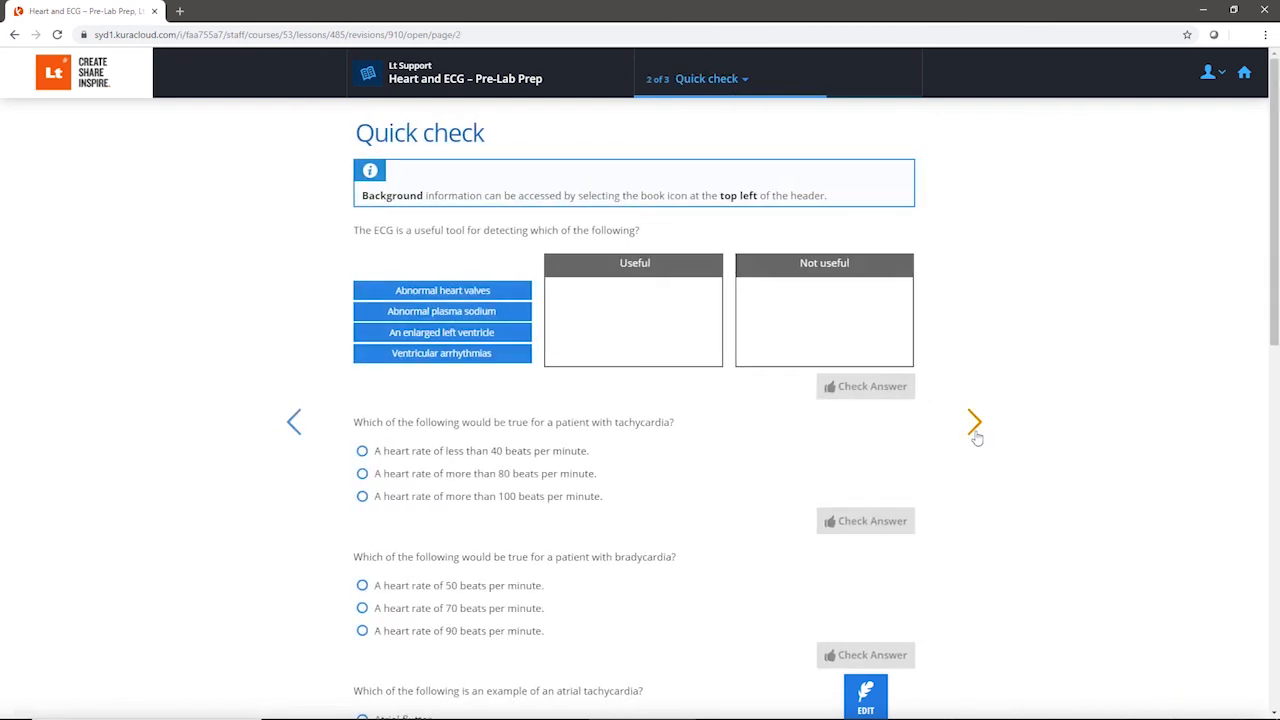
scroll(977, 437, down, 9)
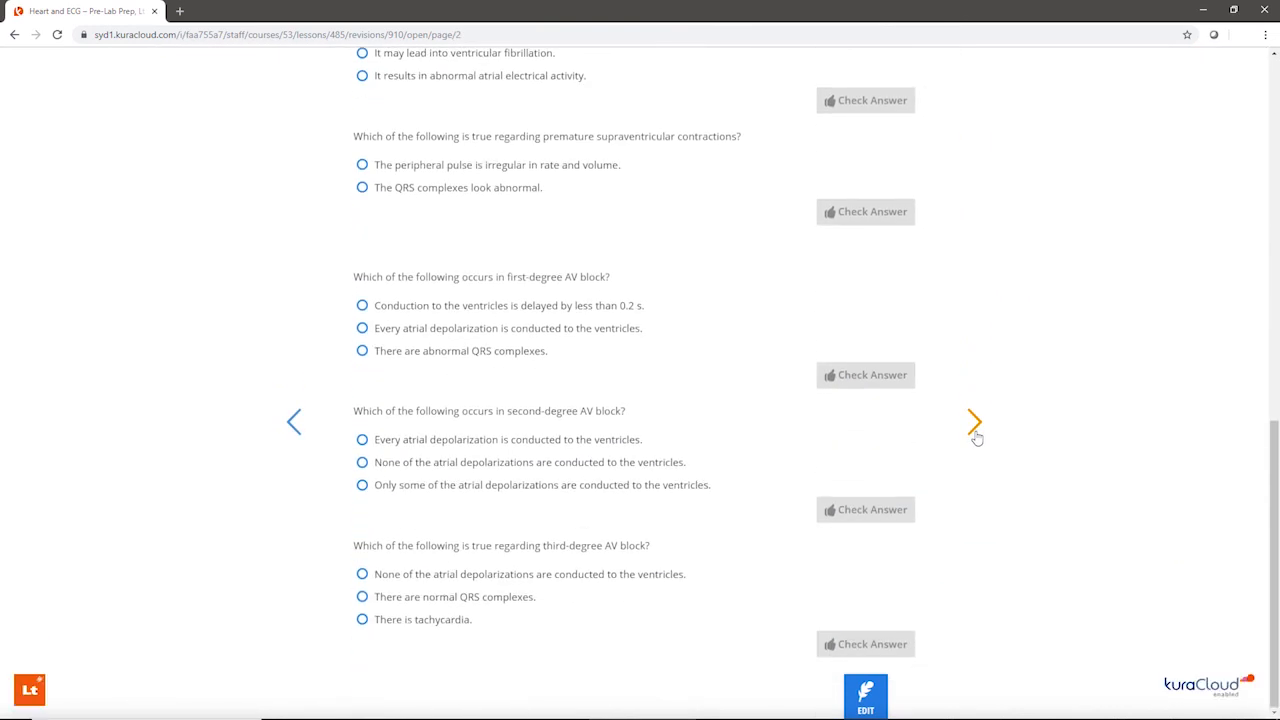
click(976, 435)
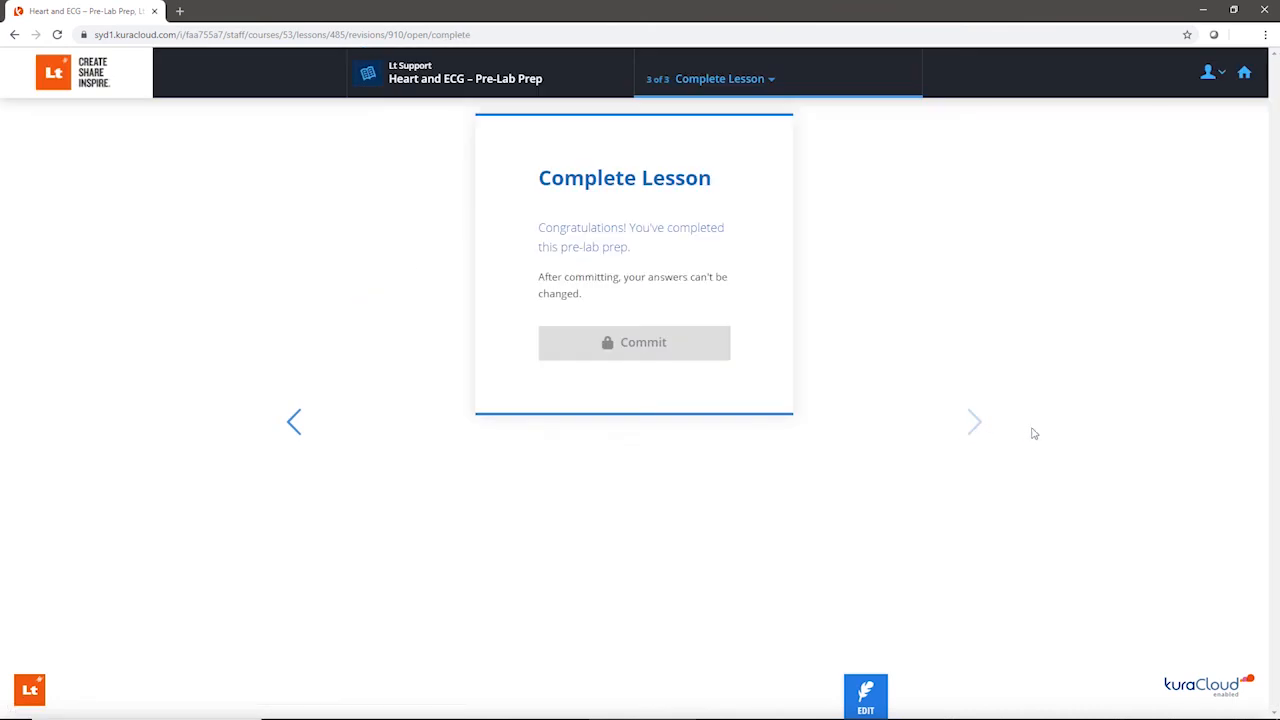
Step: Leave the Pre-Lab Prep lesson for the course home page and log out of the account
click(1244, 74)
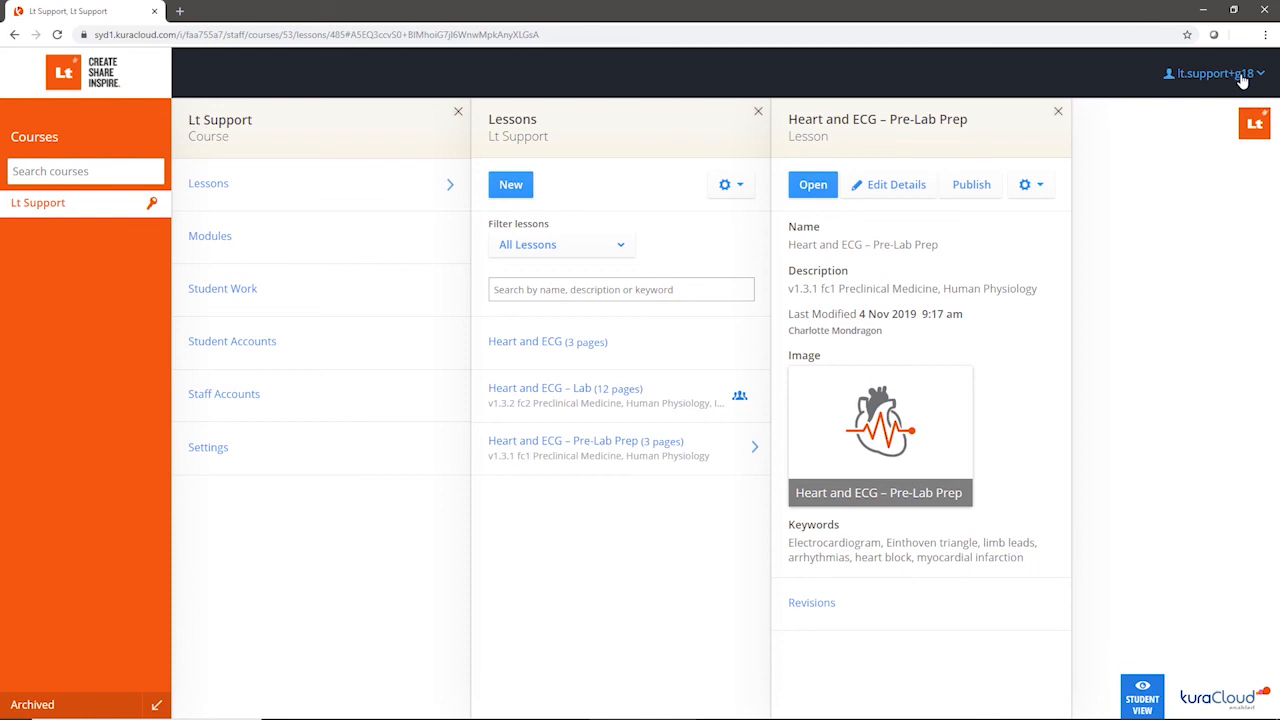
click(1243, 78)
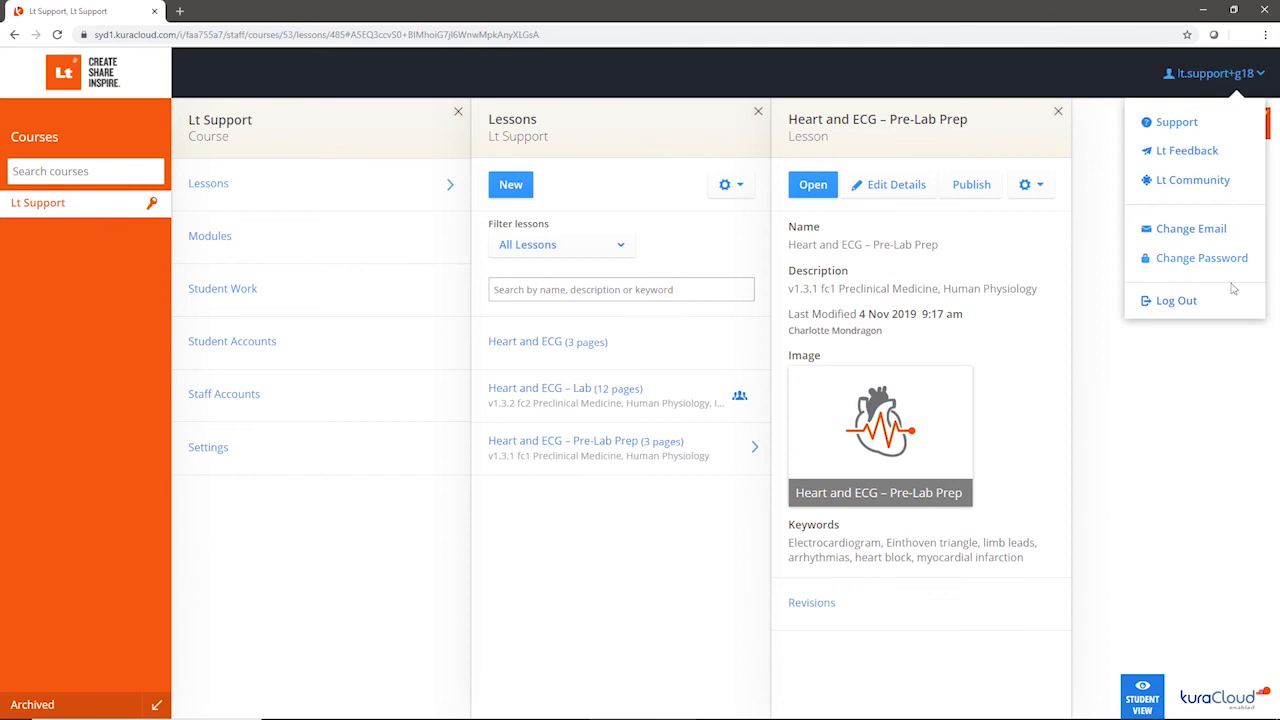
click(1176, 300)
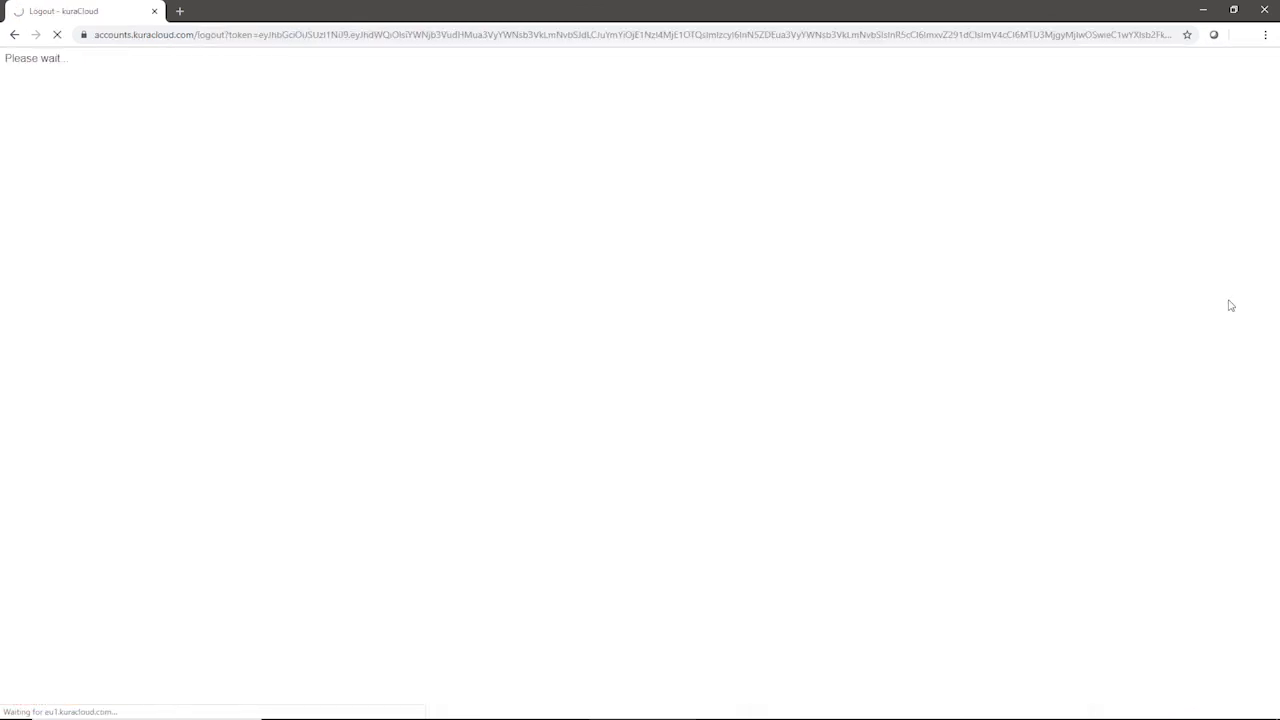